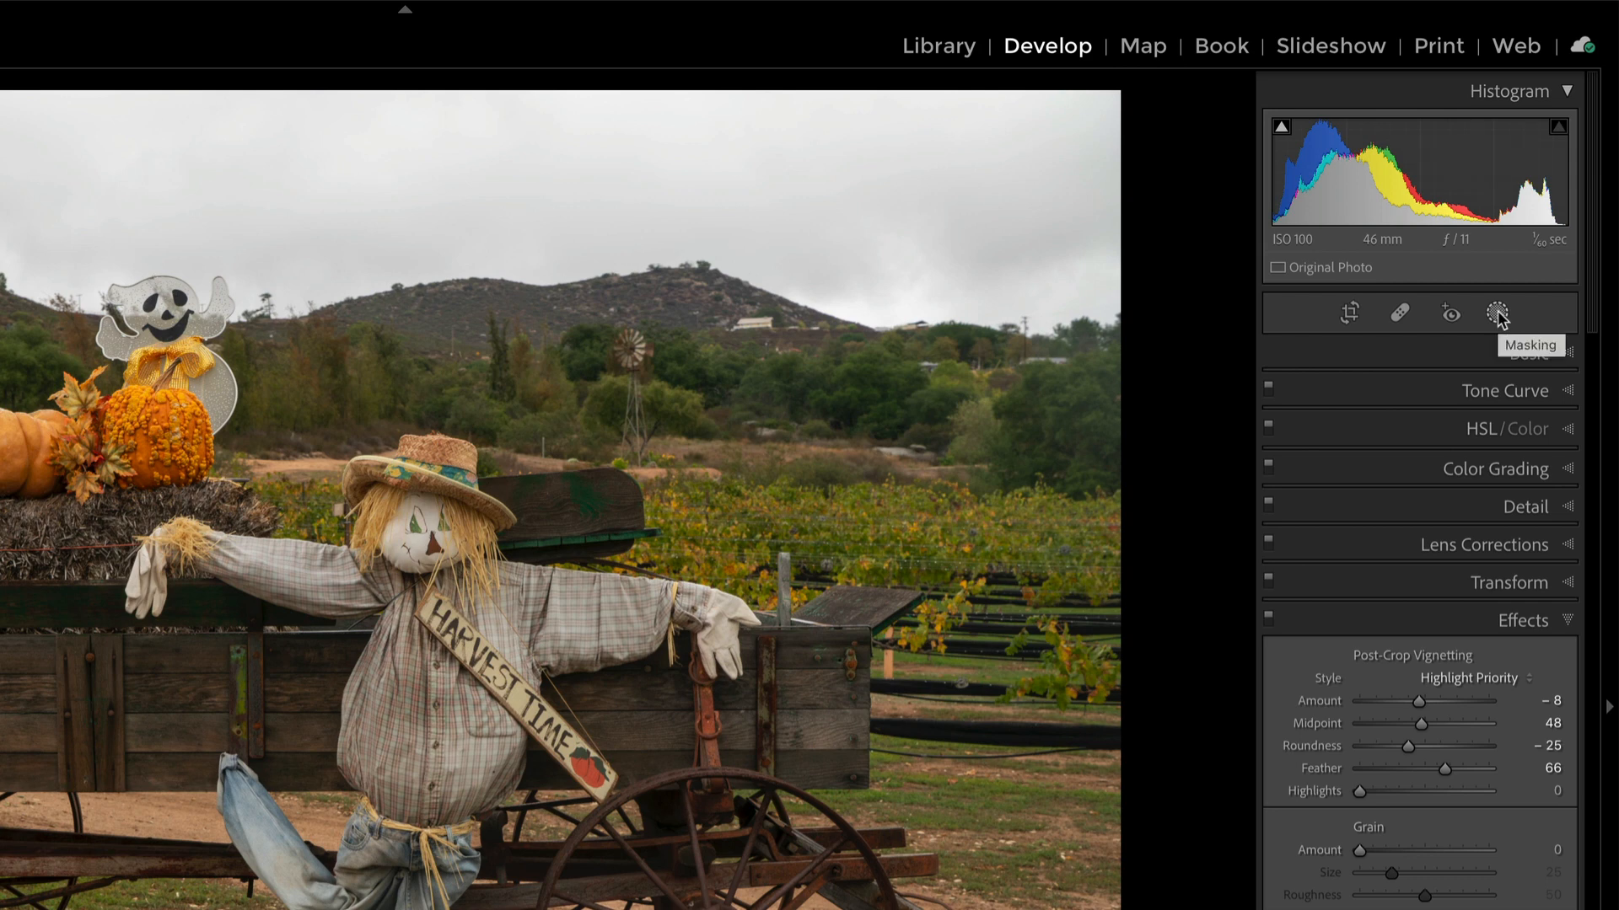
Create a Select Sky mask on the photo and expand the collapsed list of masks
{"action": "left_click", "coordinate": [1497, 313]}
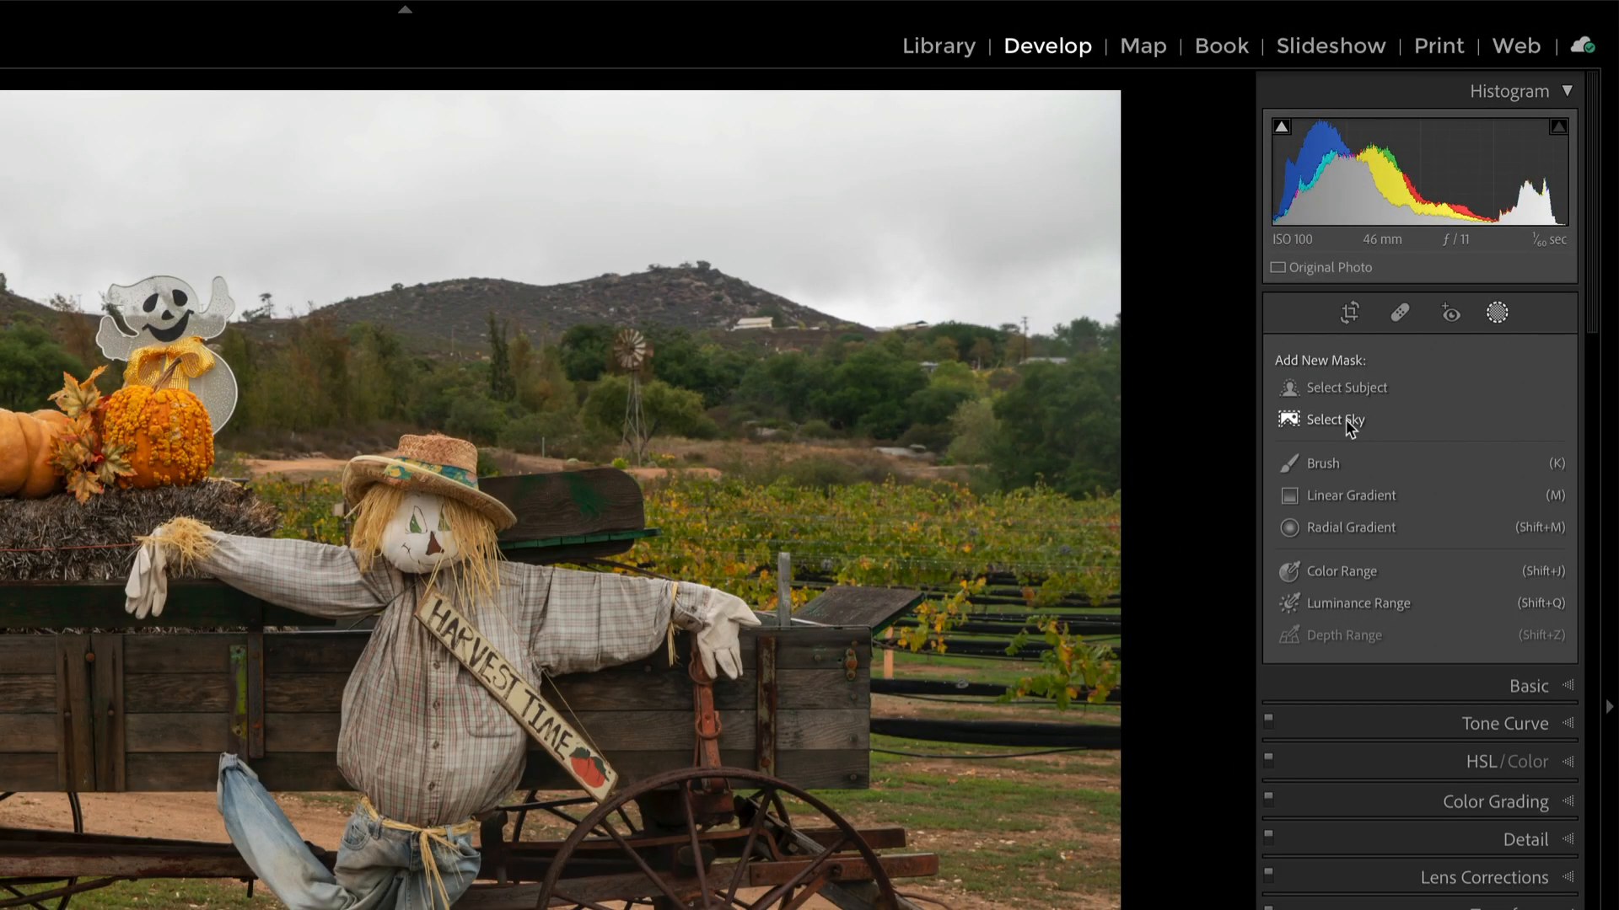
{"action": "left_click", "coordinate": [1346, 420]}
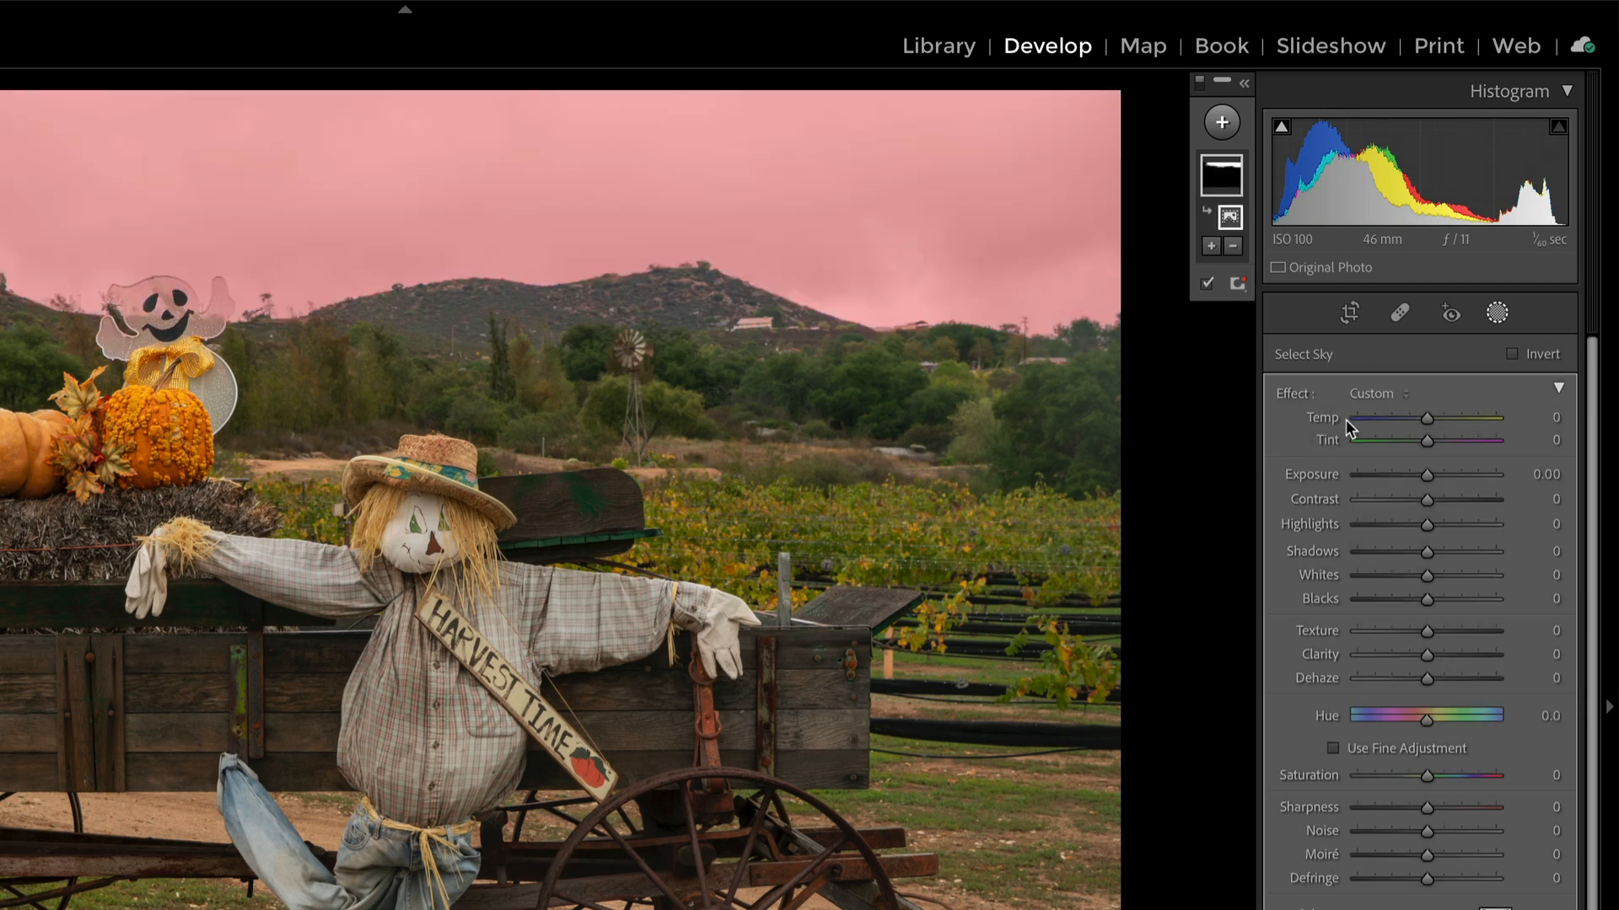
{"action": "left_click", "coordinate": [1244, 84]}
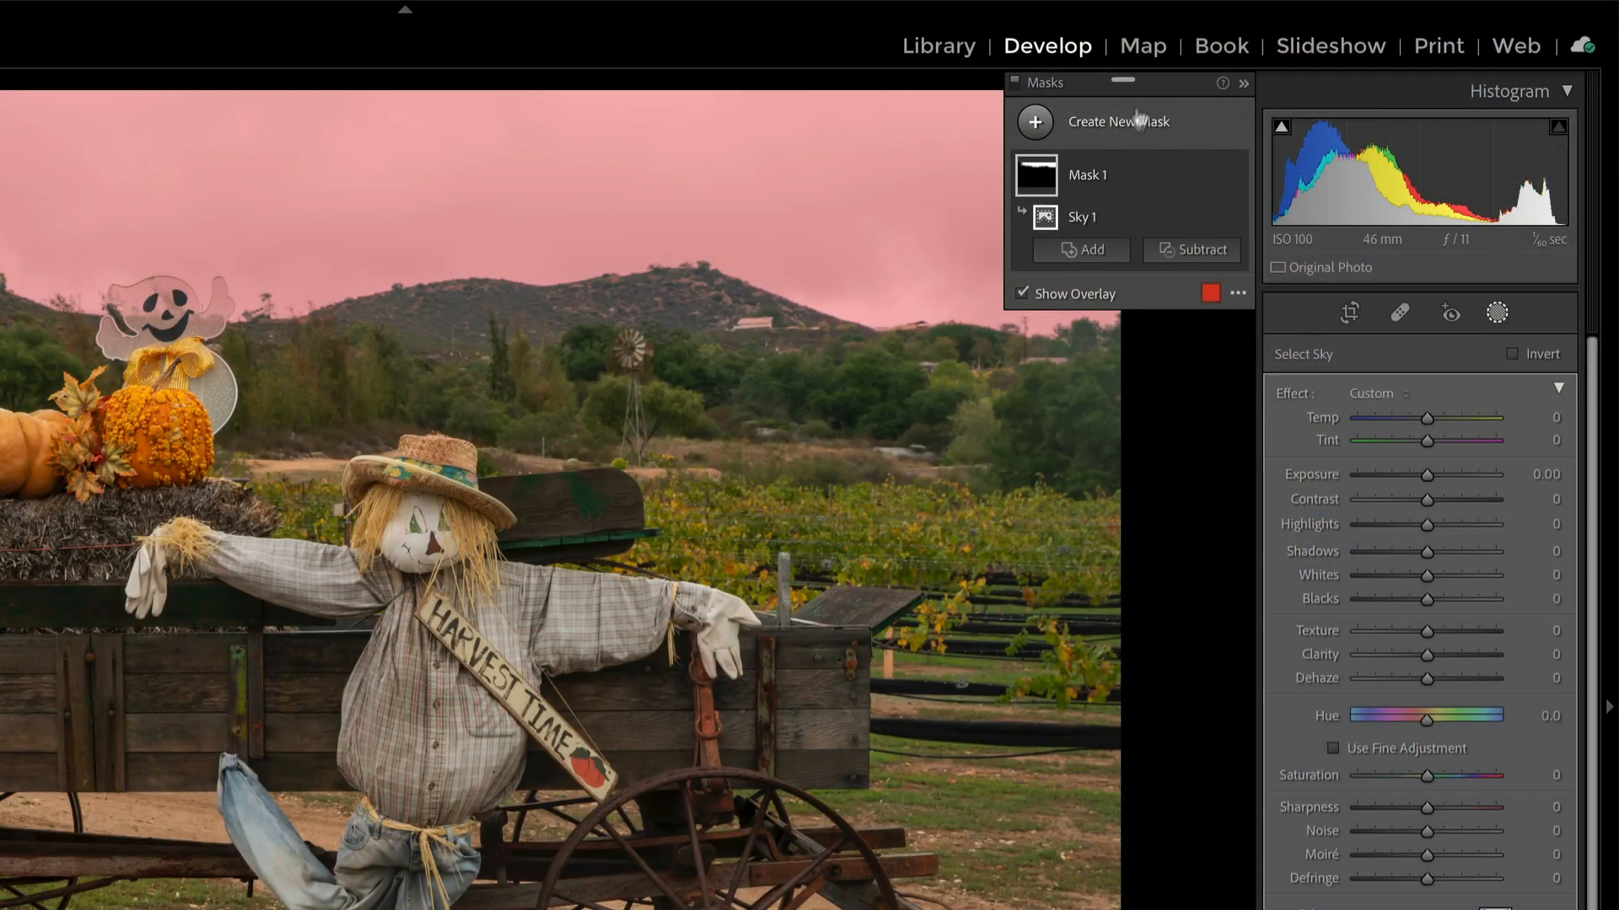
{"action": "double_click", "coordinate": [1085, 175]}
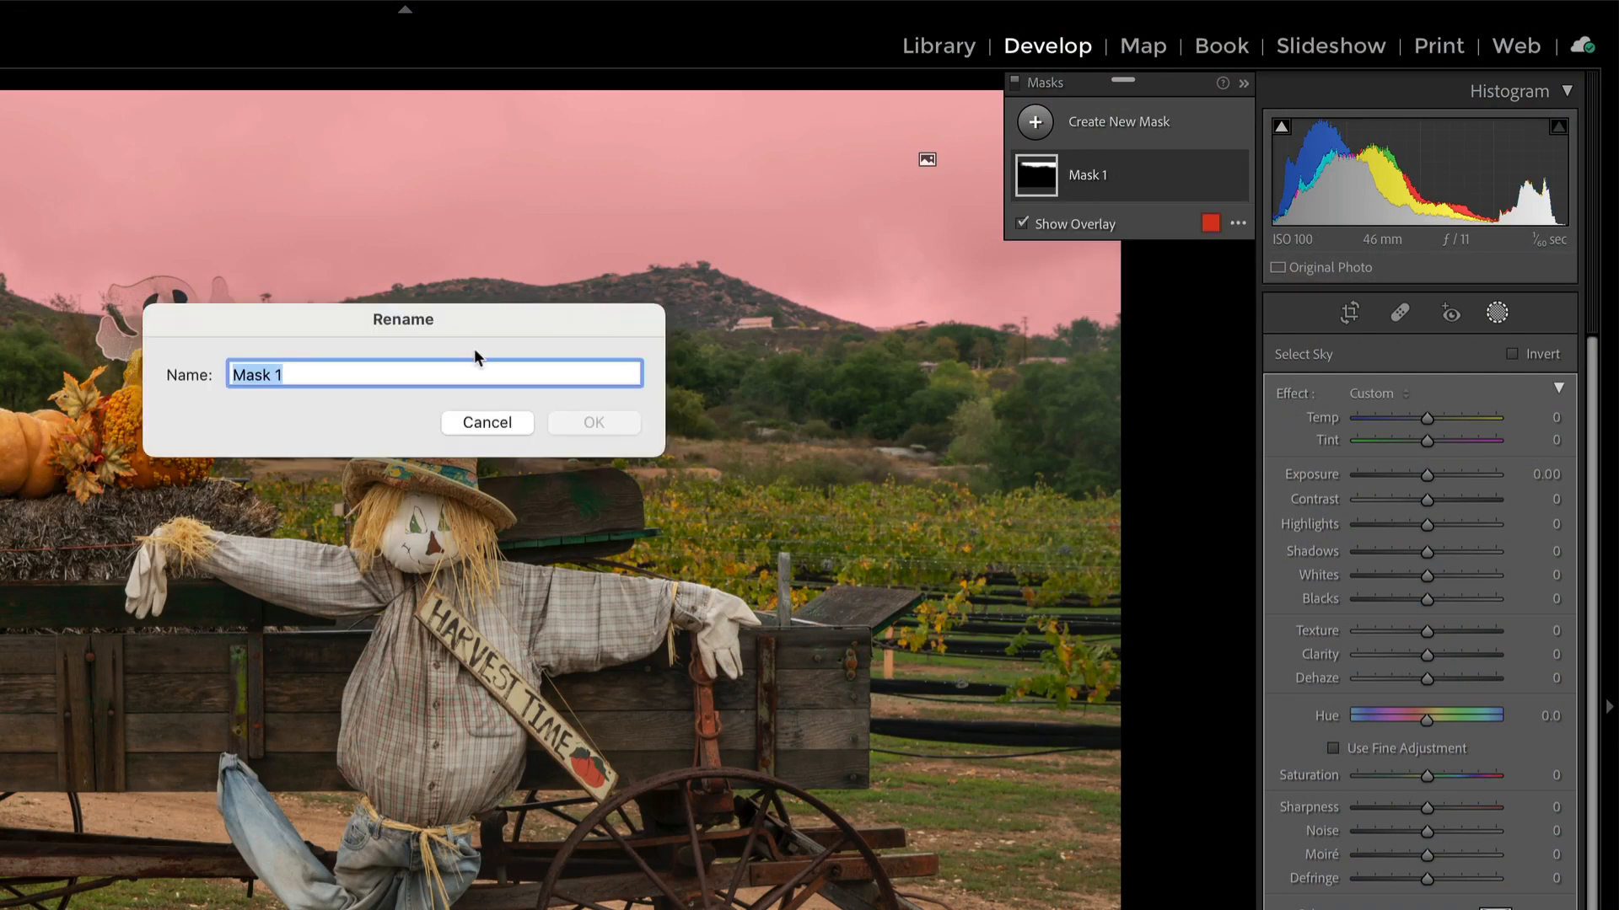
{"action": "left_click", "coordinate": [472, 423]}
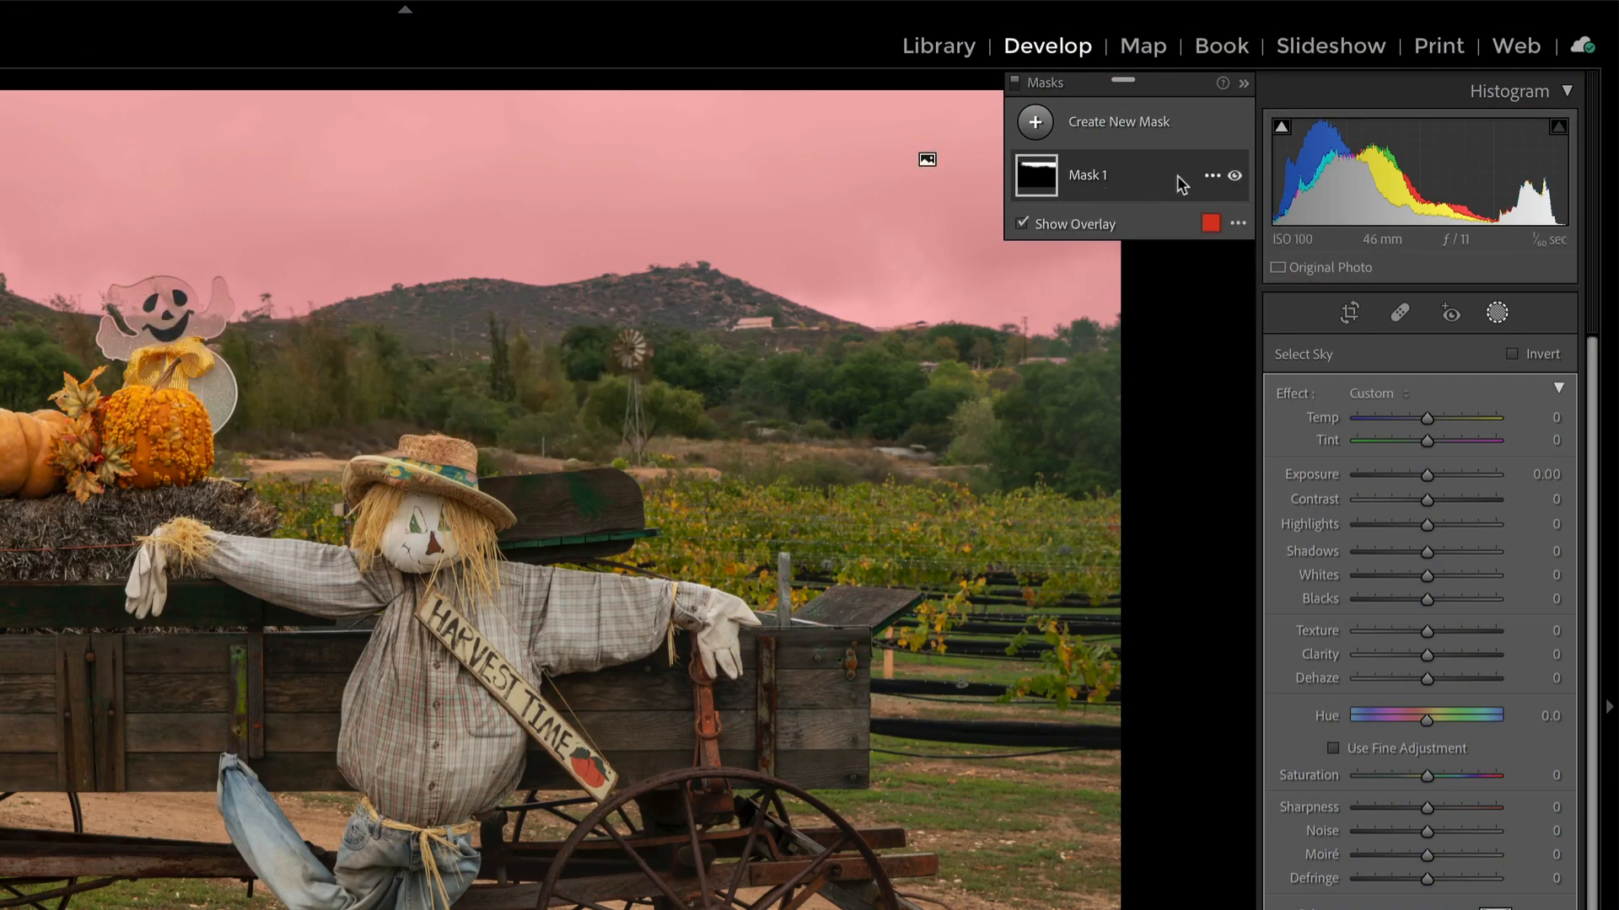
{"action": "left_click", "coordinate": [1130, 174]}
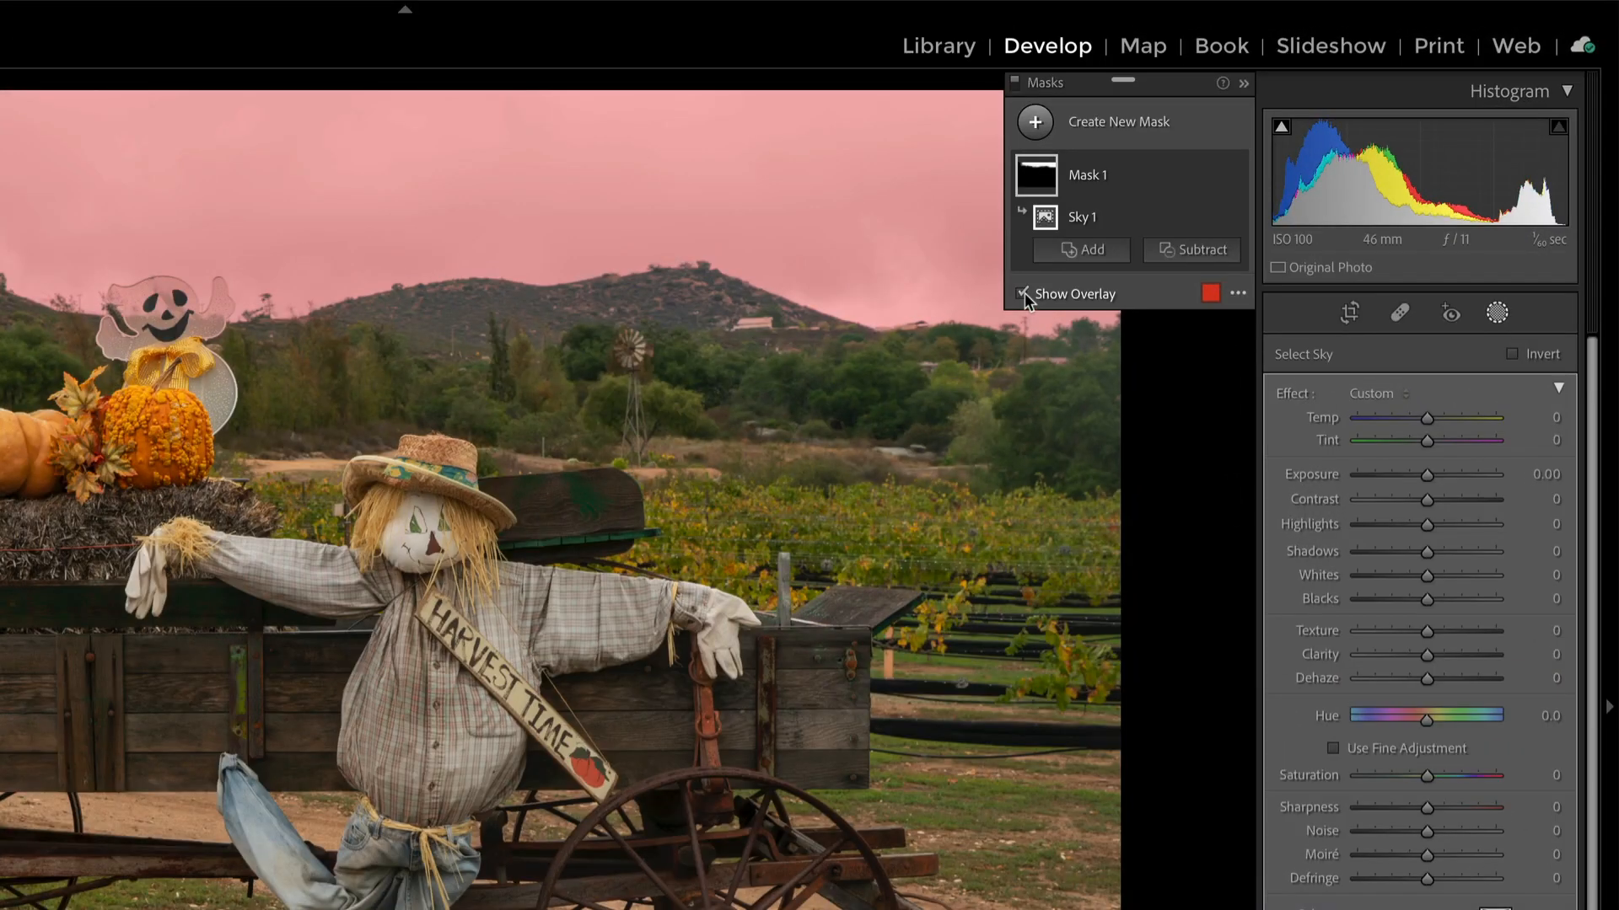
Change the mask overlay from red to magenta and increase its opacity, keeping the overlay displayed
{"action": "left_click", "coordinate": [1024, 291]}
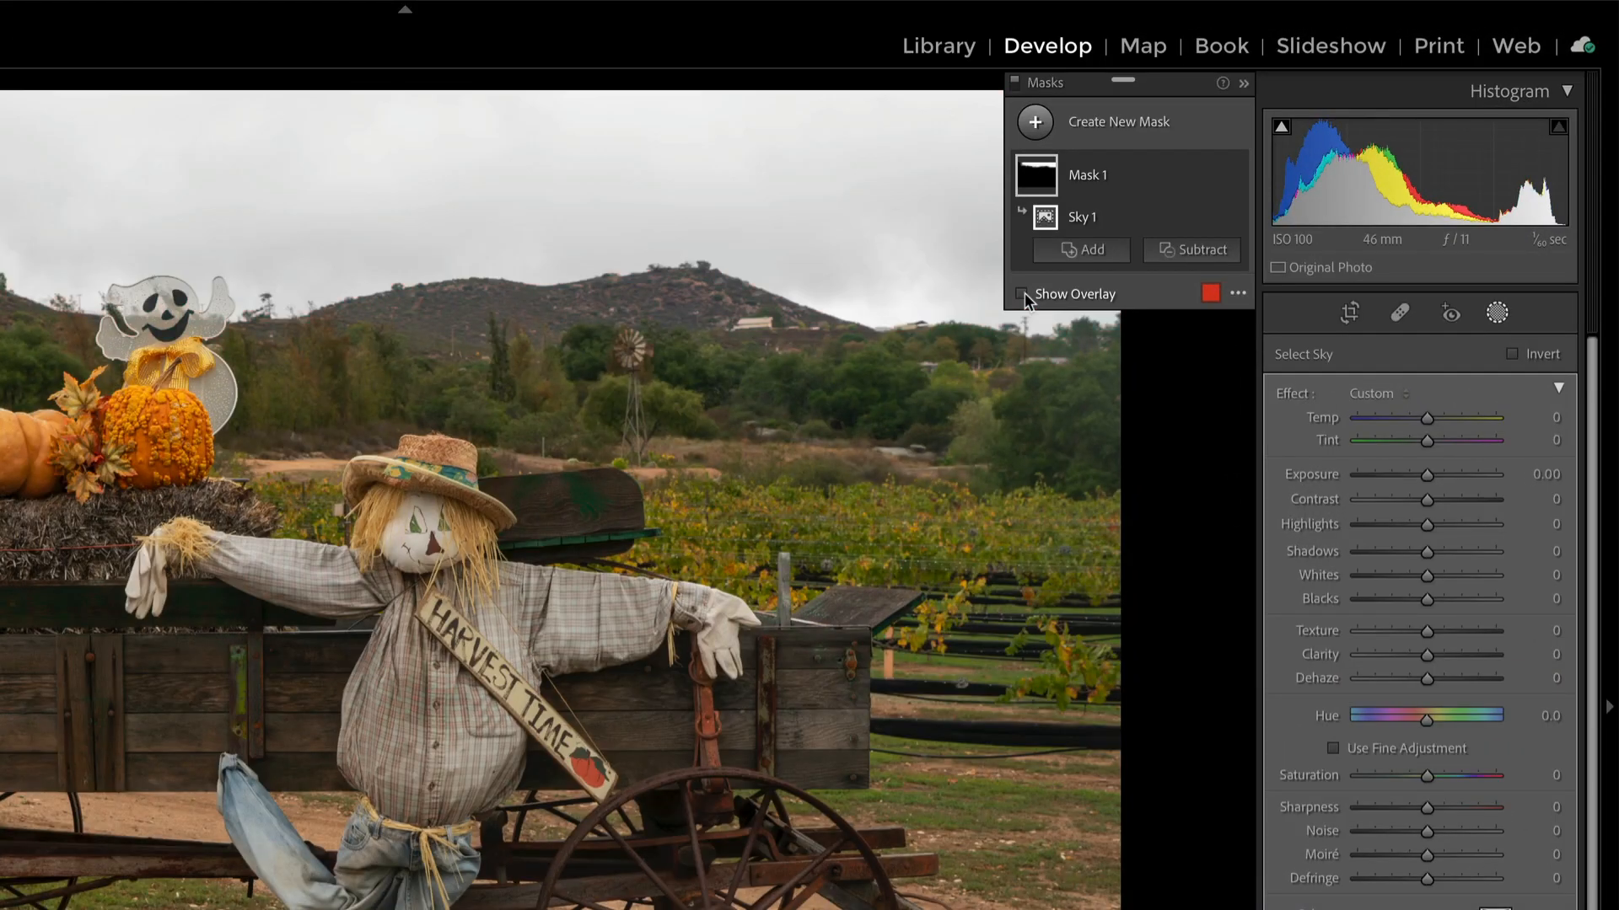
{"action": "left_click", "coordinate": [1024, 292]}
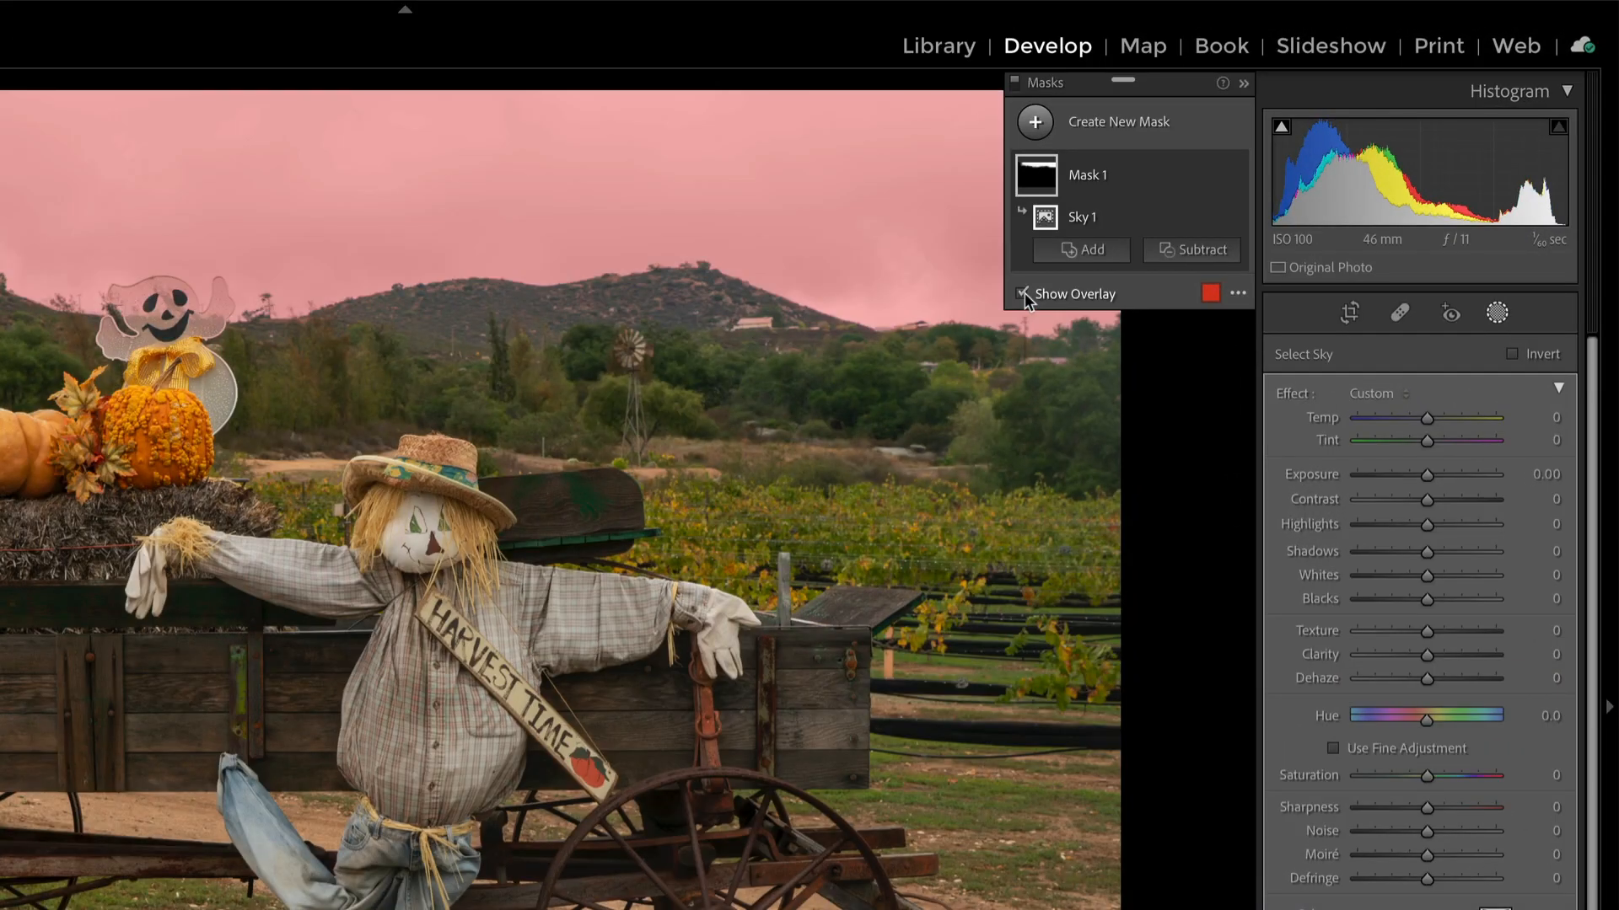
{"action": "left_click", "coordinate": [1210, 293]}
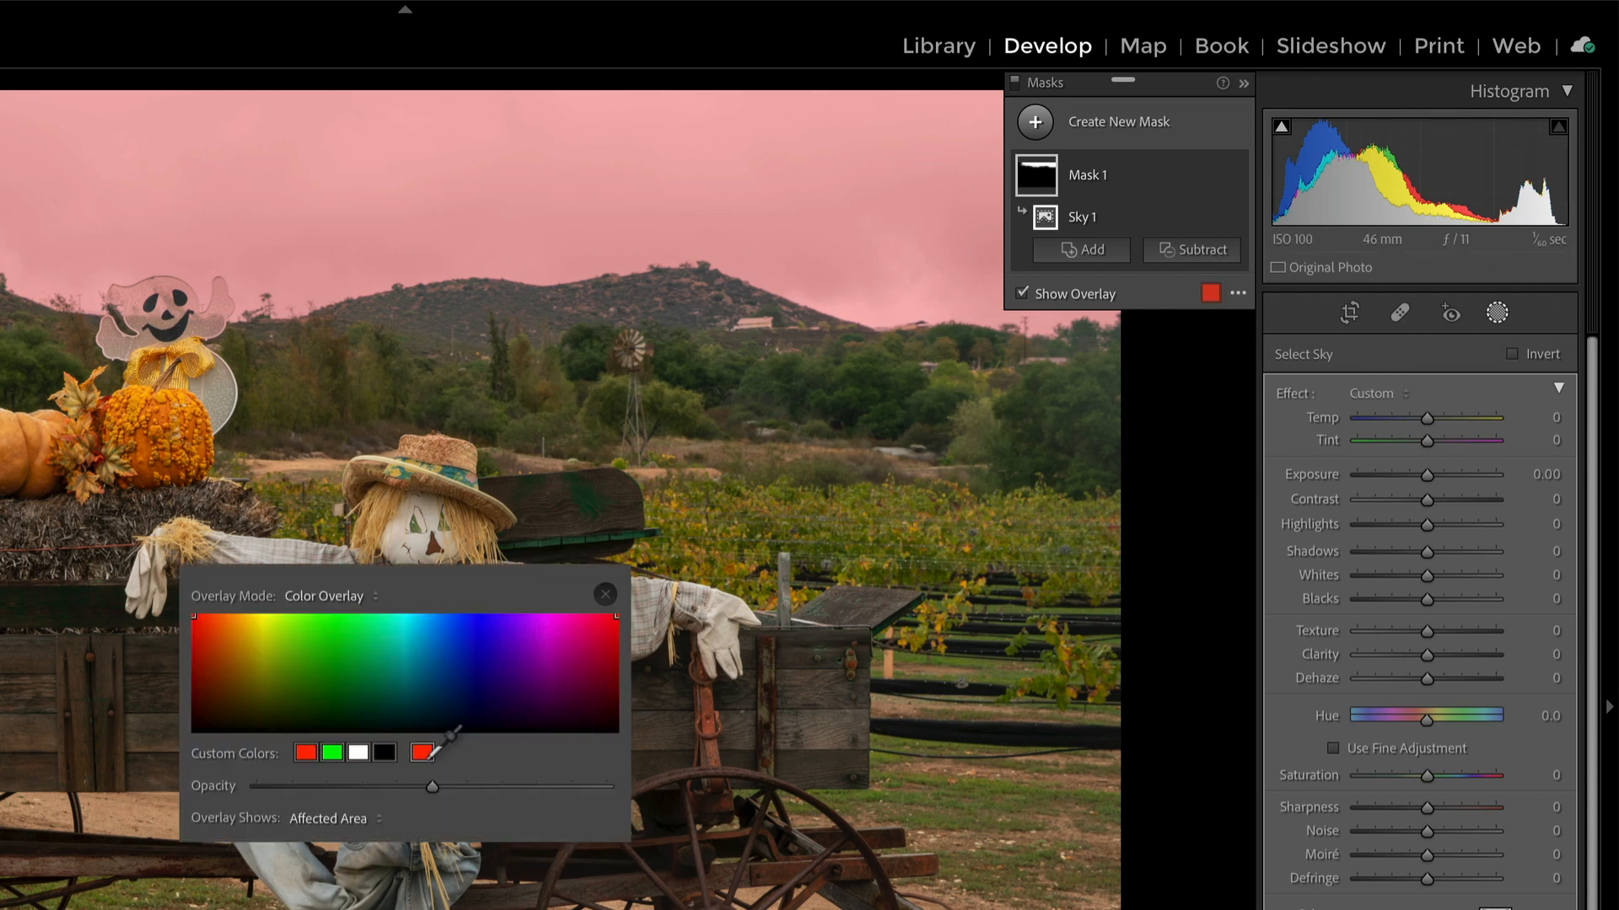
{"action": "left_click", "coordinate": [546, 619]}
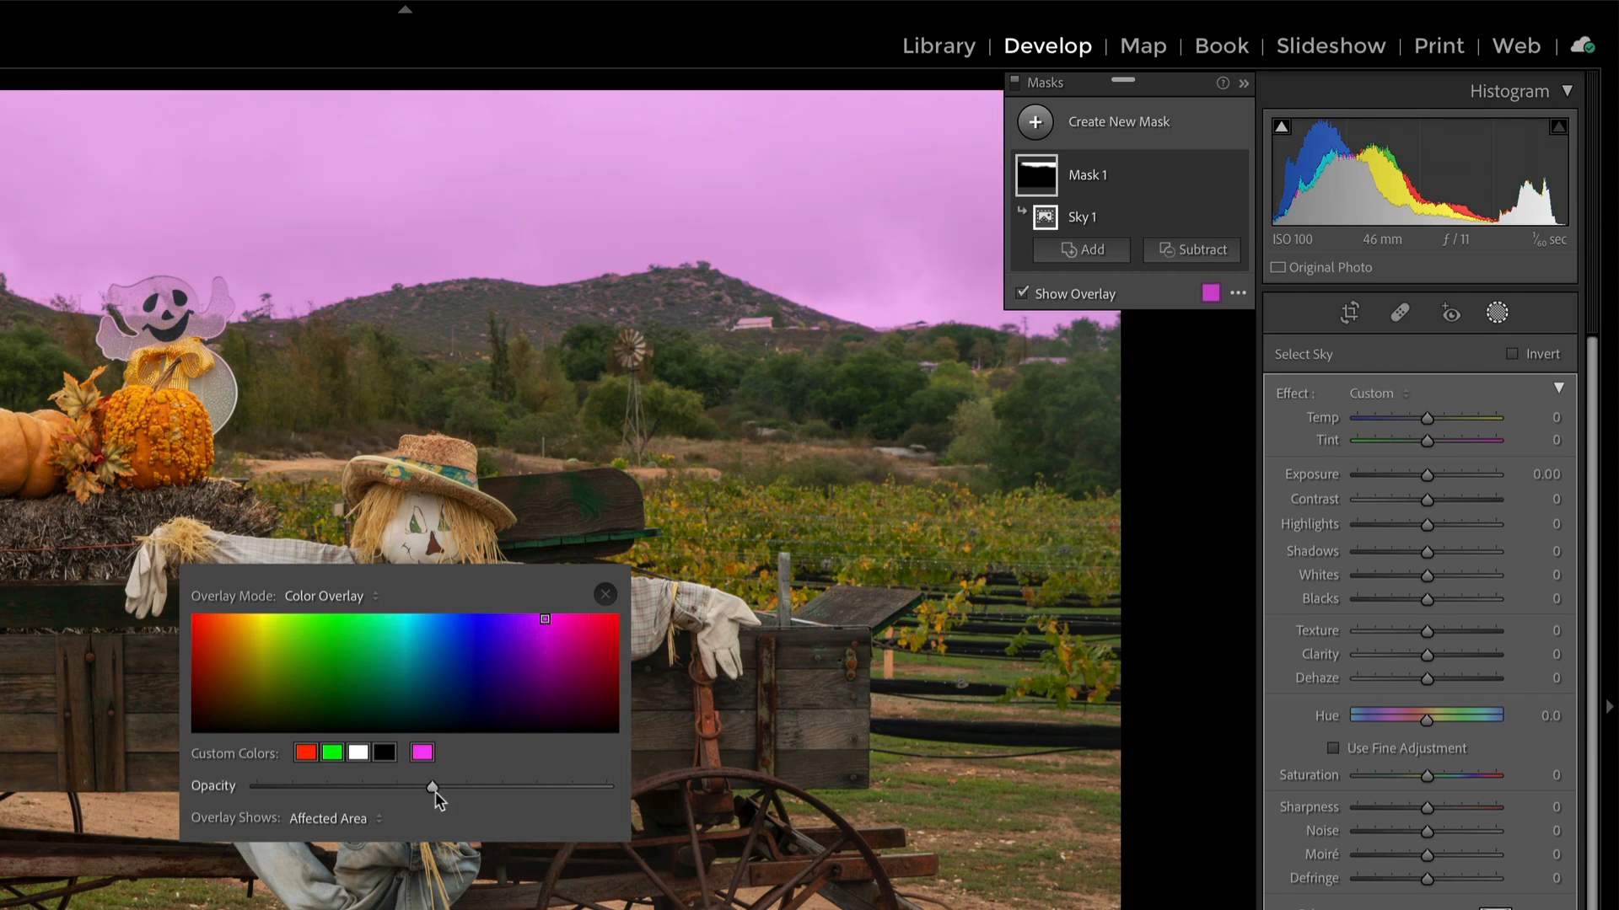
{"action": "left_click_drag", "start_coordinate": [515, 789], "coordinate": [503, 788]}
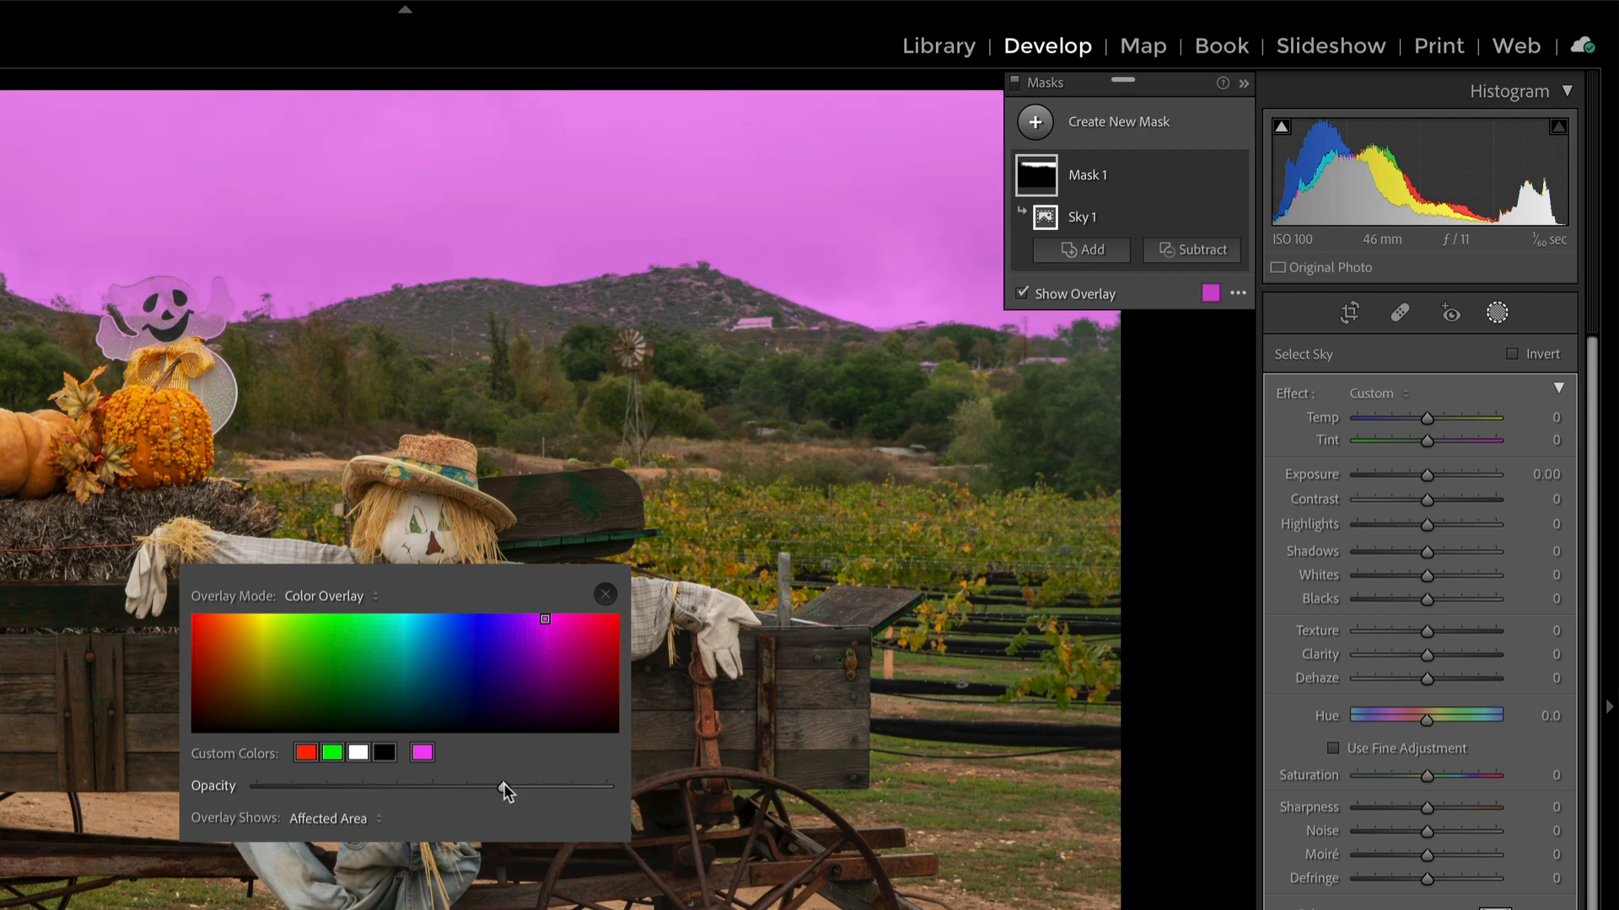
{"action": "left_click", "coordinate": [604, 596]}
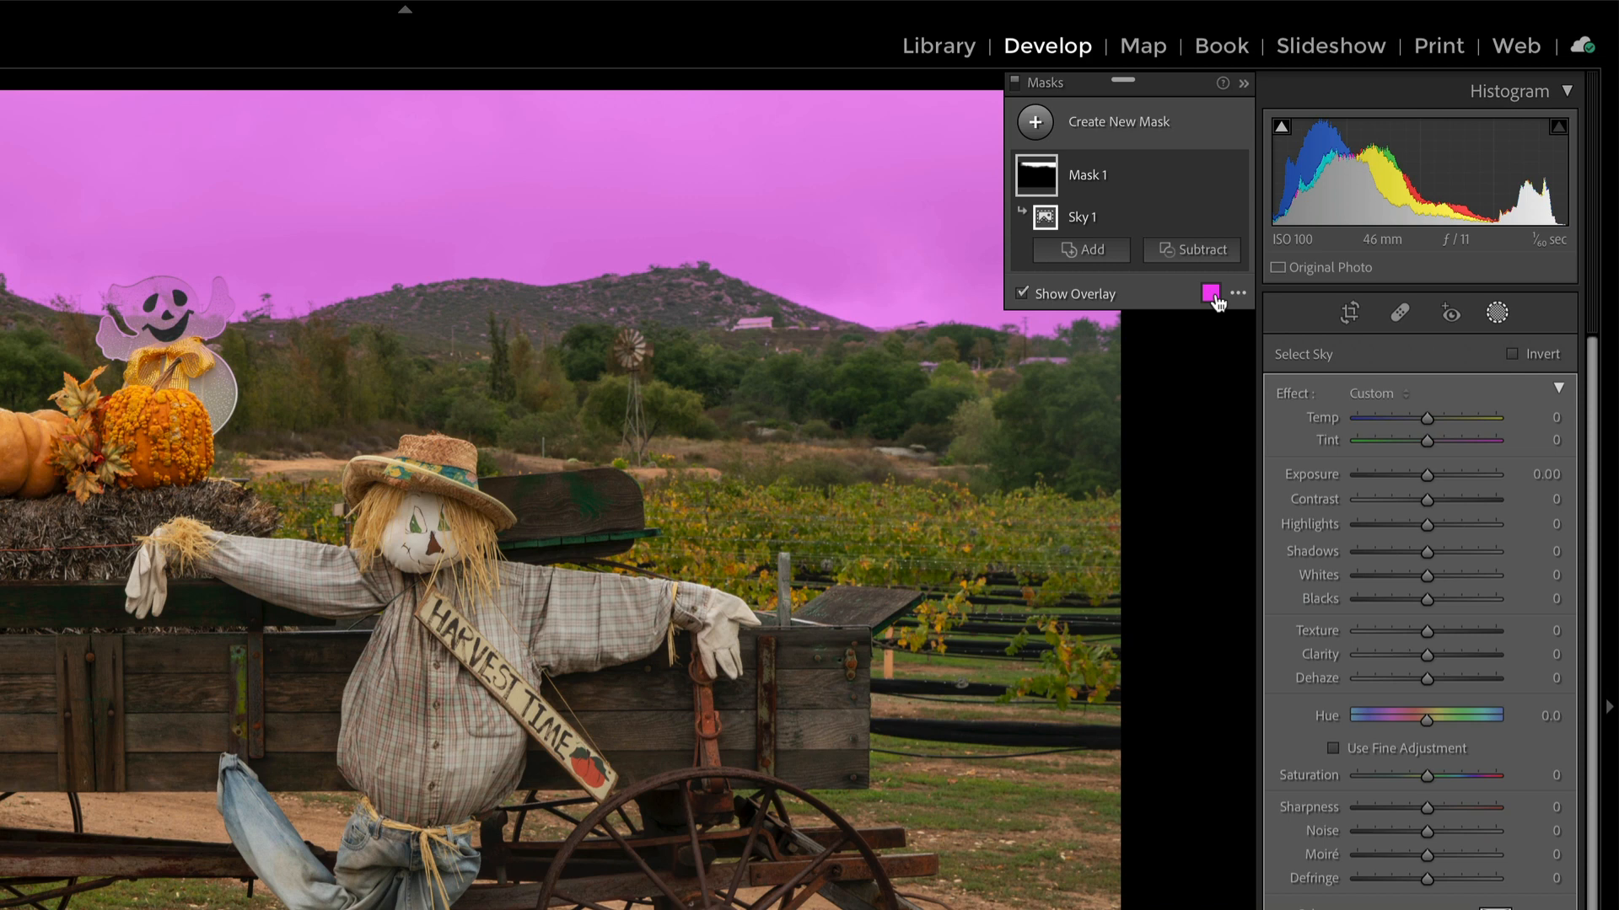
Hide the overlay and set the sky mask's Temp to -19 and Exposure to -0.42
{"action": "left_click", "coordinate": [1022, 294]}
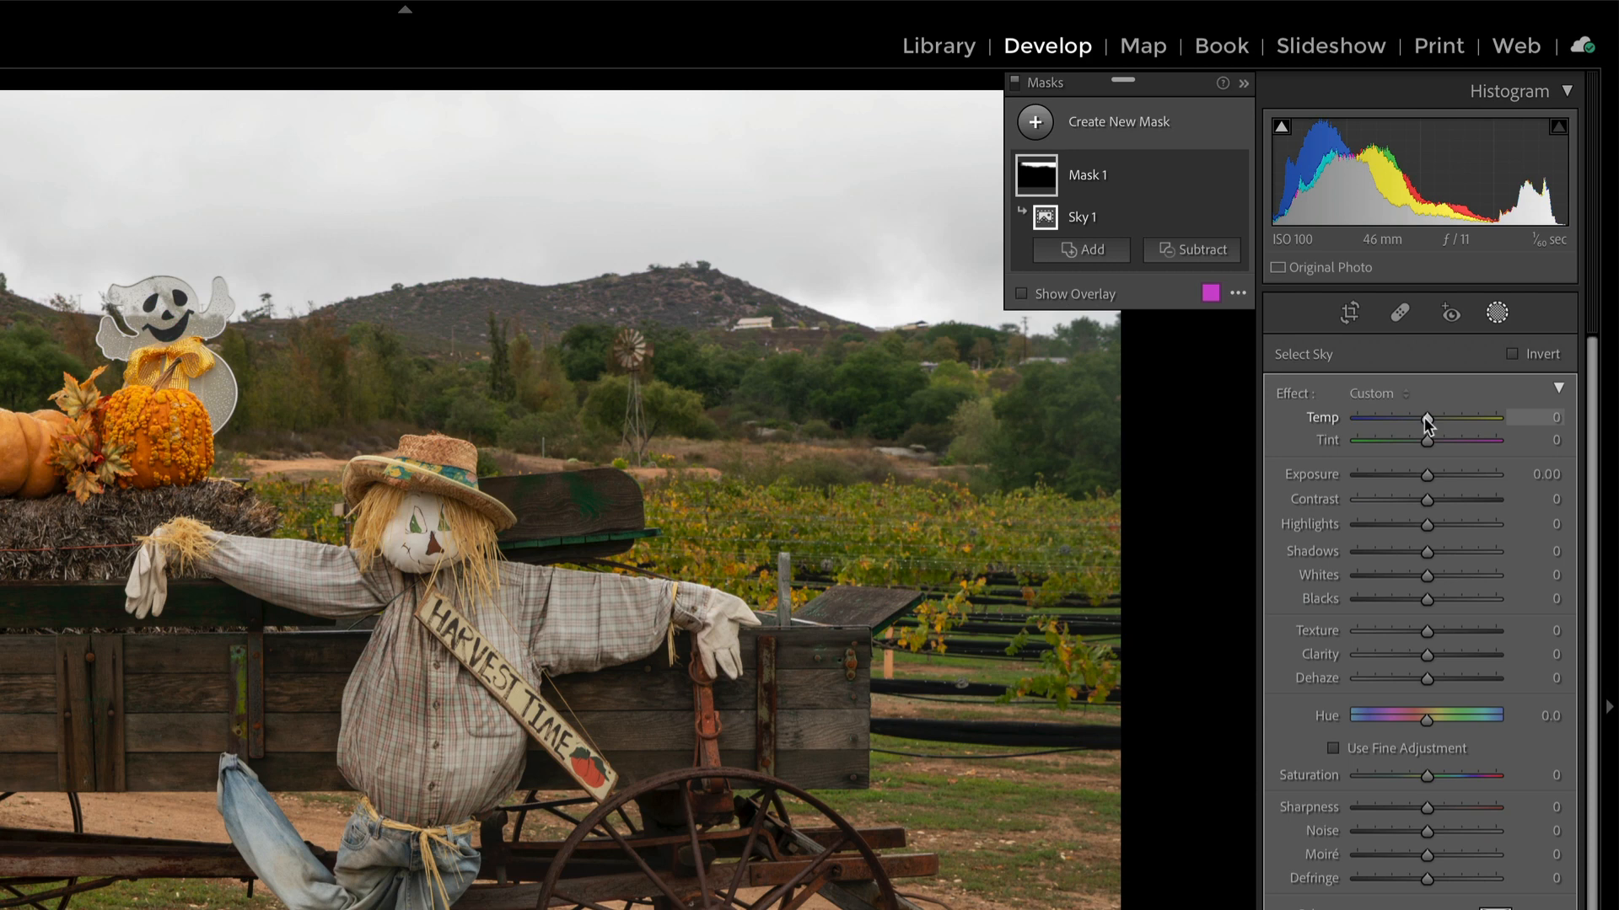
{"action": "mouse_move", "coordinate": [1423, 417]}
{"action": "left_mouse_down"}
{"action": "mouse_move", "coordinate": [1409, 416]}
{"action": "mouse_move", "coordinate": [1453, 409]}
{"action": "left_mouse_up"}
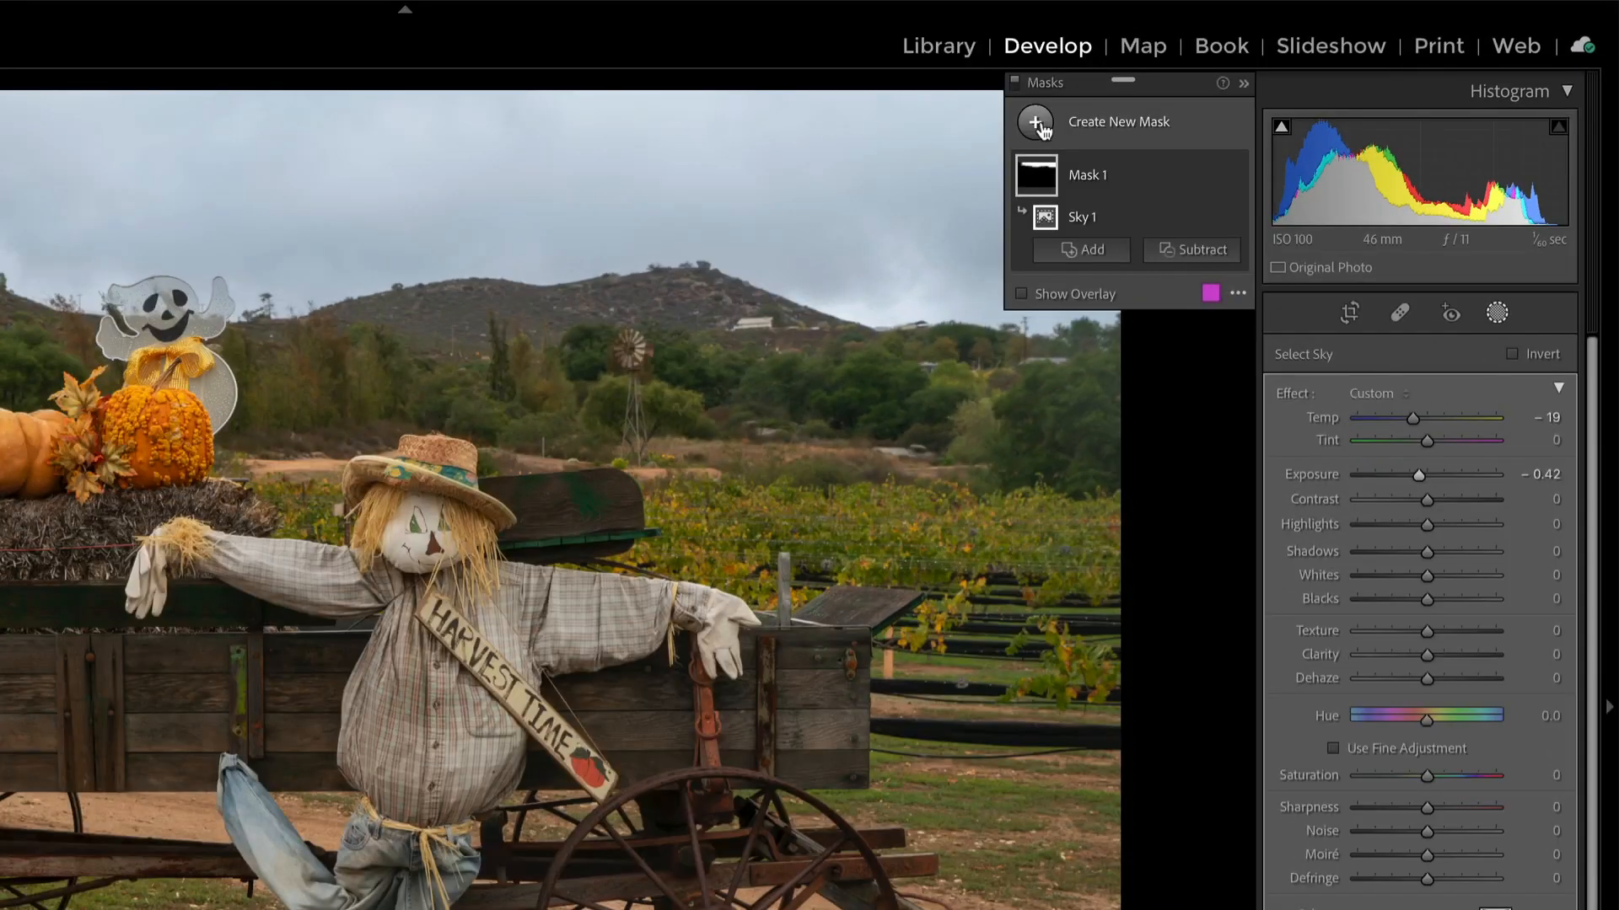
Add a second Select Sky mask, inverted to cover everything below the sky, and set its Clarity to 24 with the overlay hidden
{"action": "left_click", "coordinate": [1037, 124]}
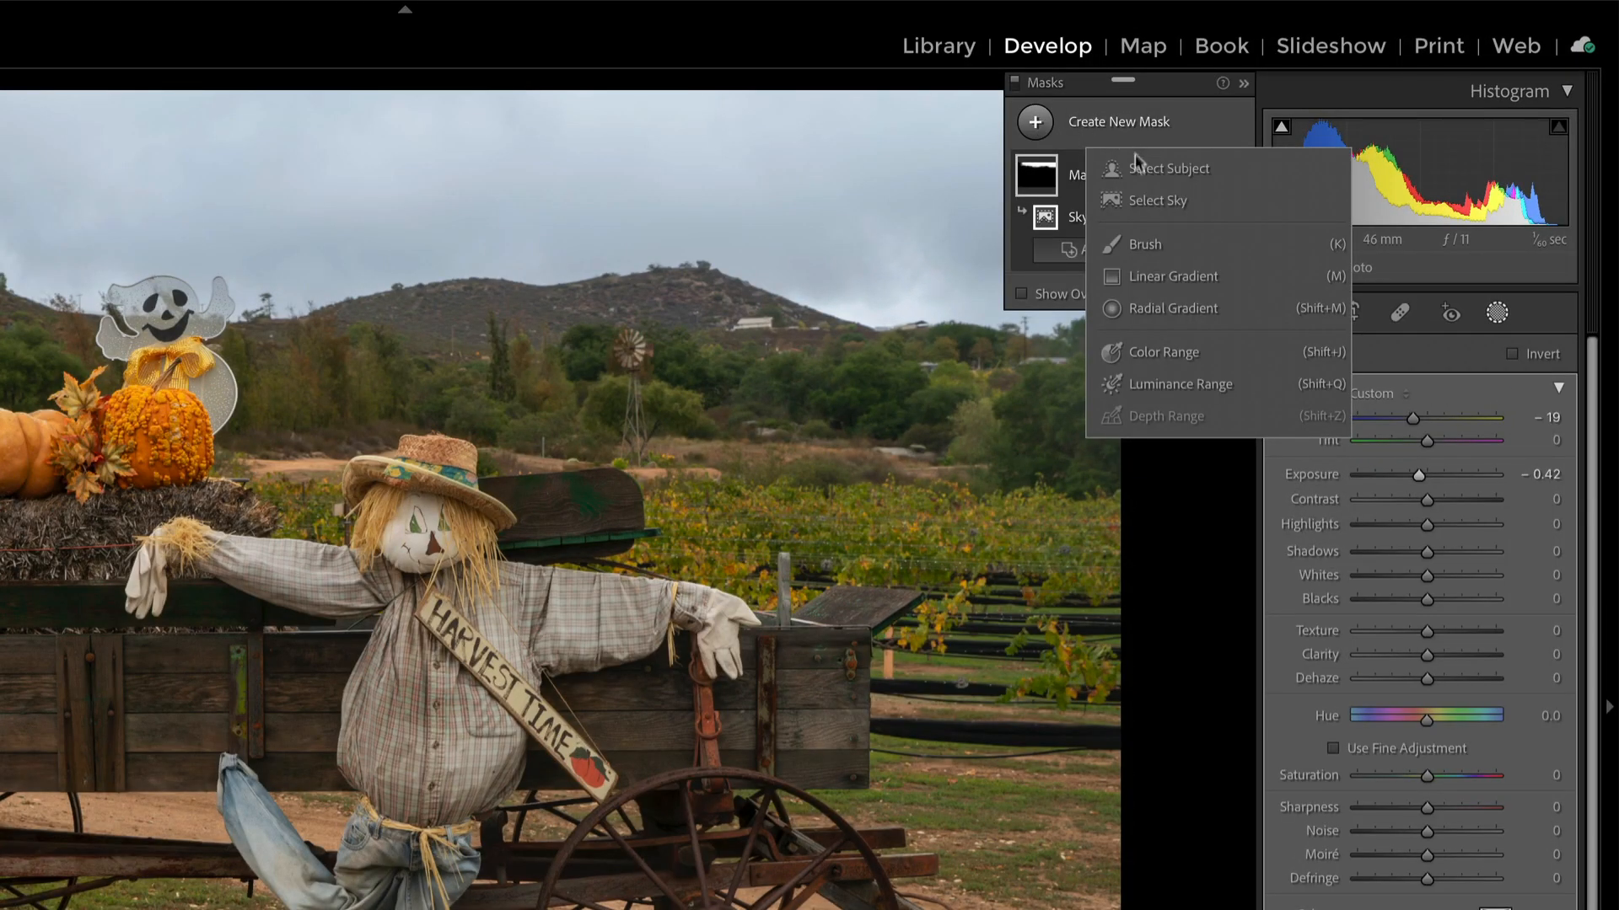
{"action": "left_click", "coordinate": [1154, 203]}
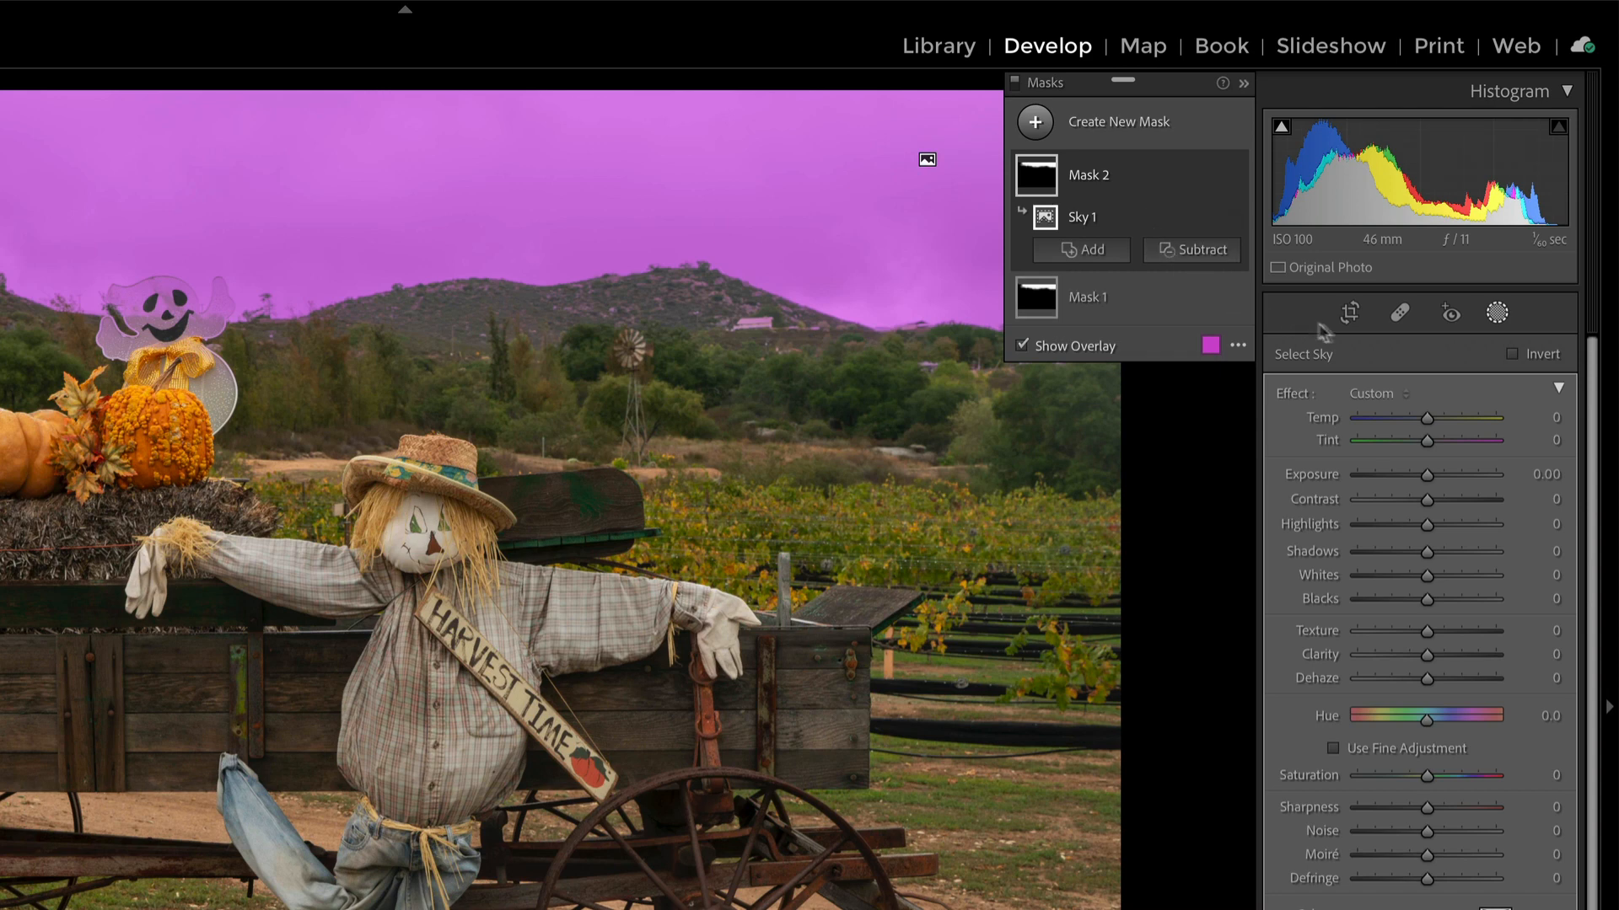
{"action": "left_click", "coordinate": [1513, 355]}
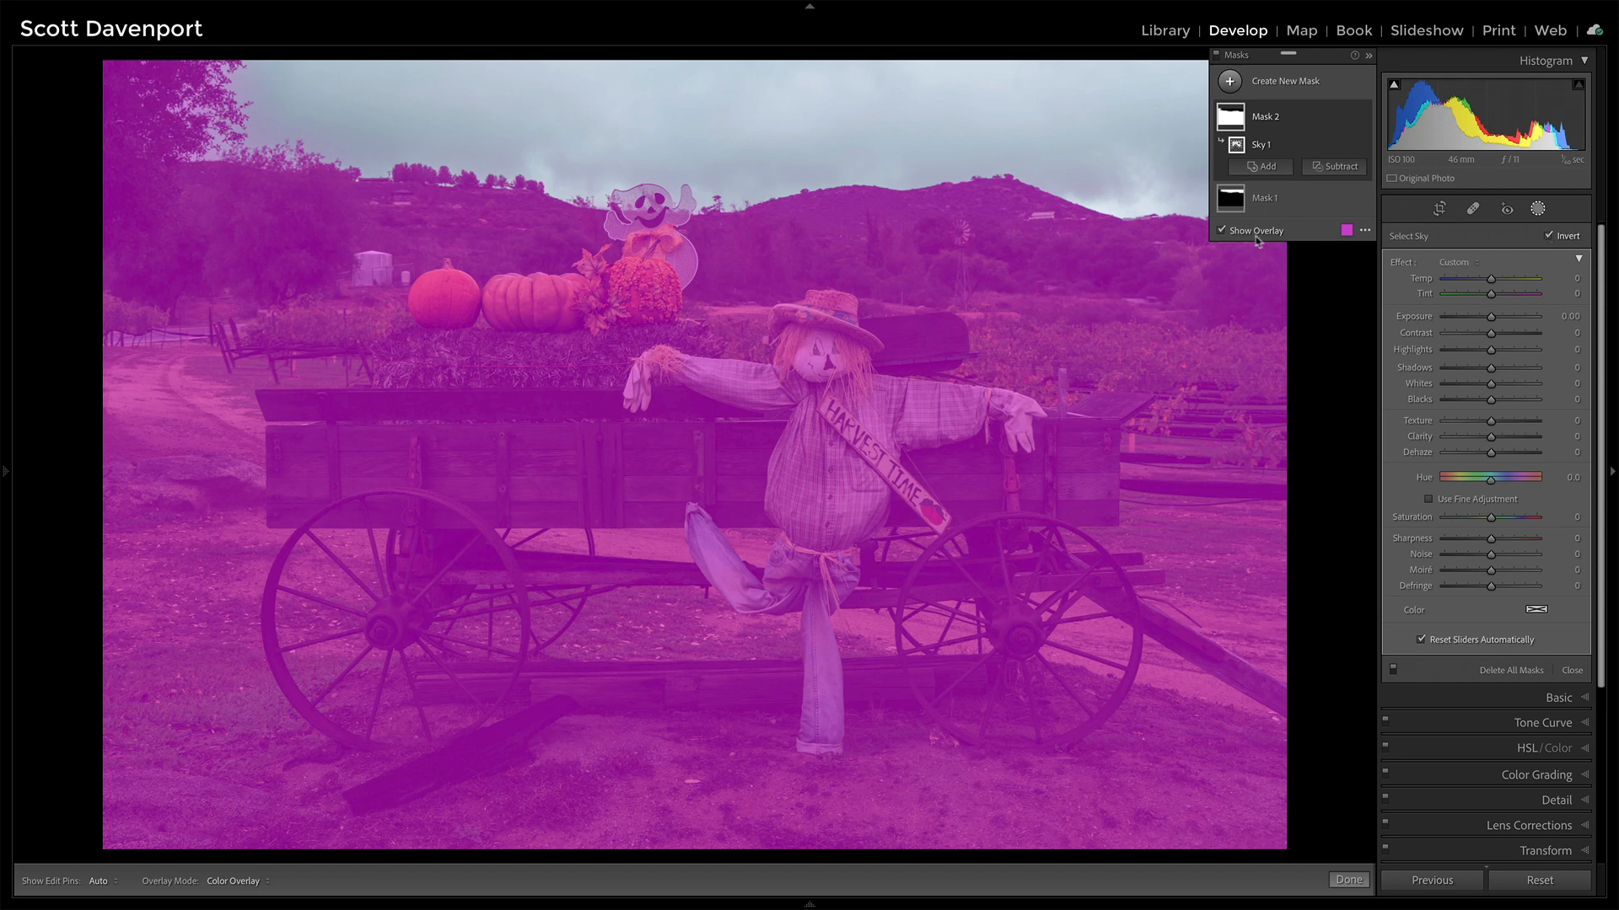
{"action": "left_click", "coordinate": [1221, 230]}
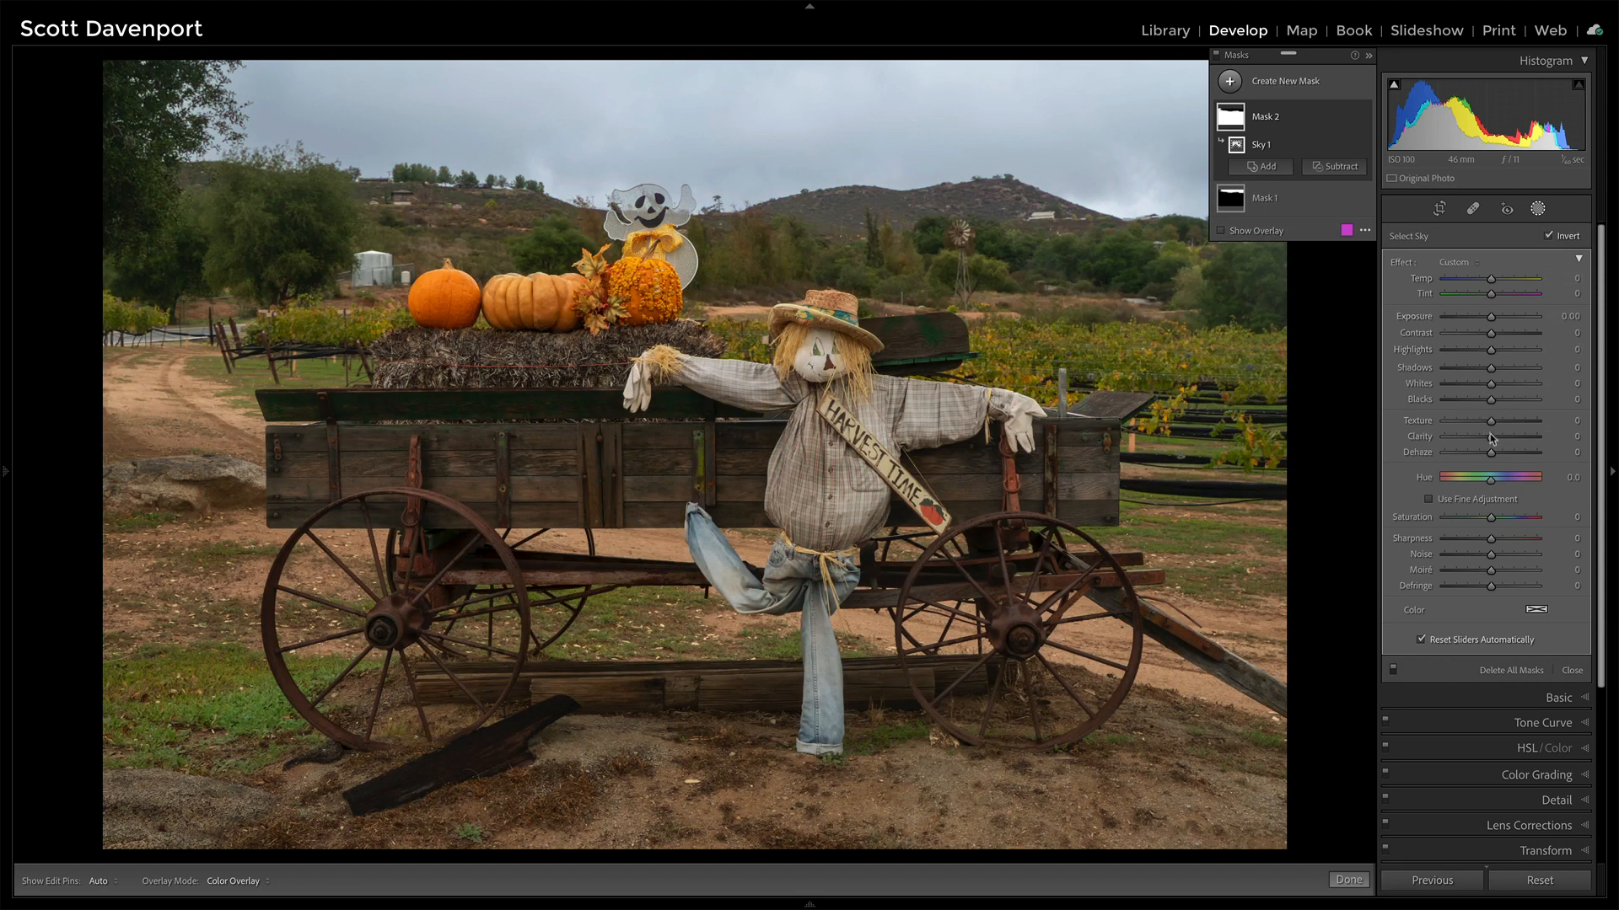
{"action": "left_click_drag", "start_coordinate": [1492, 437], "coordinate": [1504, 441]}
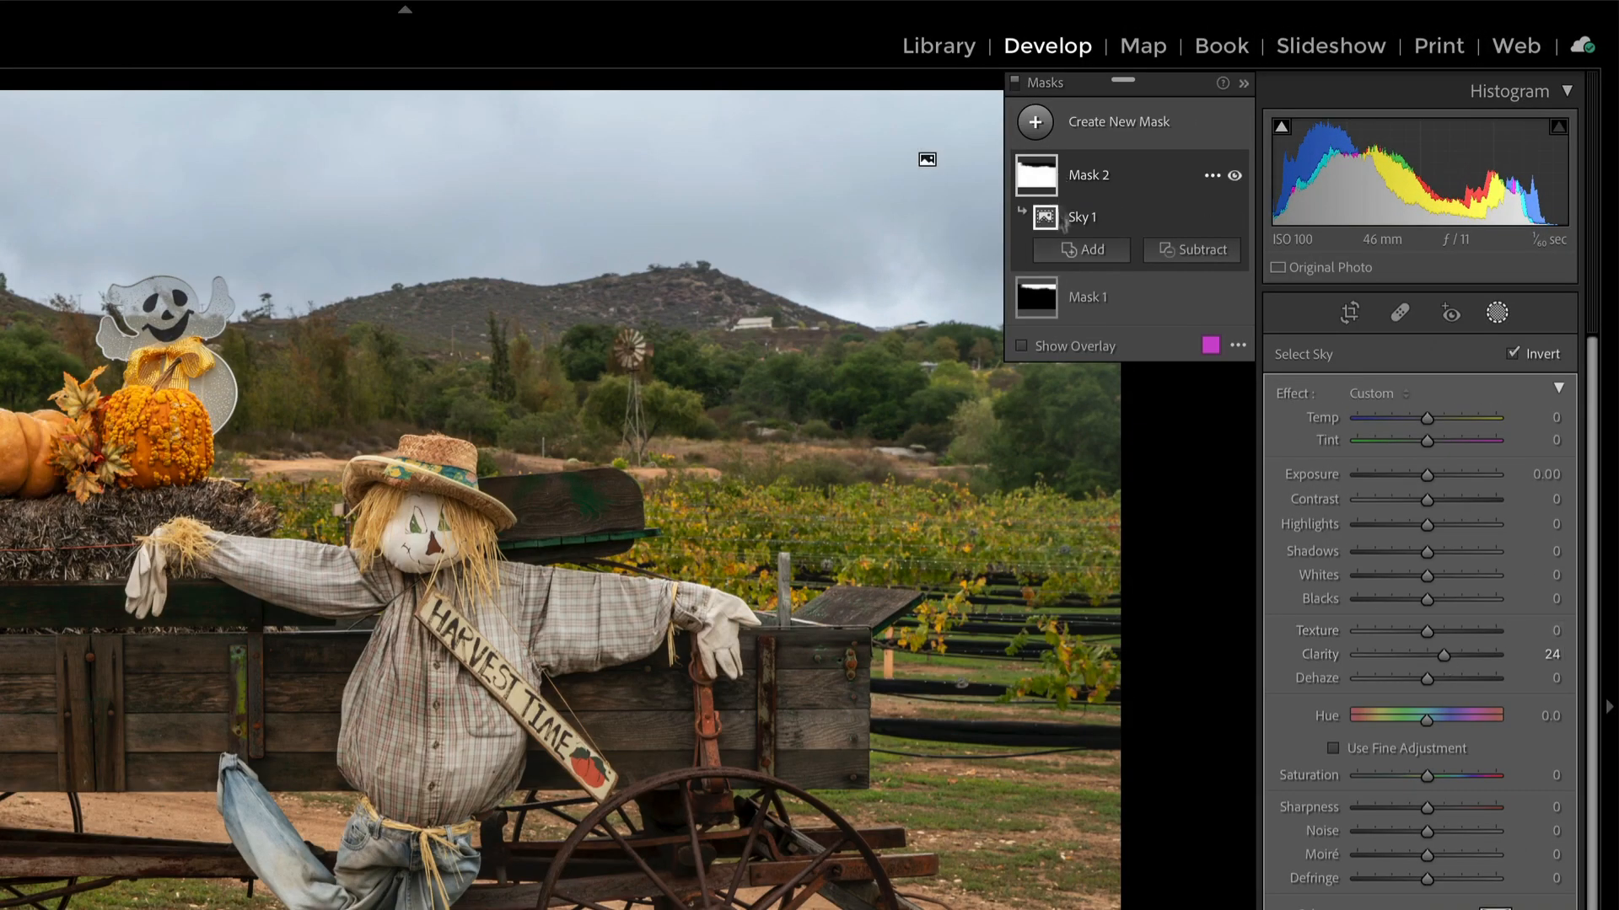
Rename the first mask Sky and the inverted mask Foreground
{"action": "left_click", "coordinate": [1089, 303]}
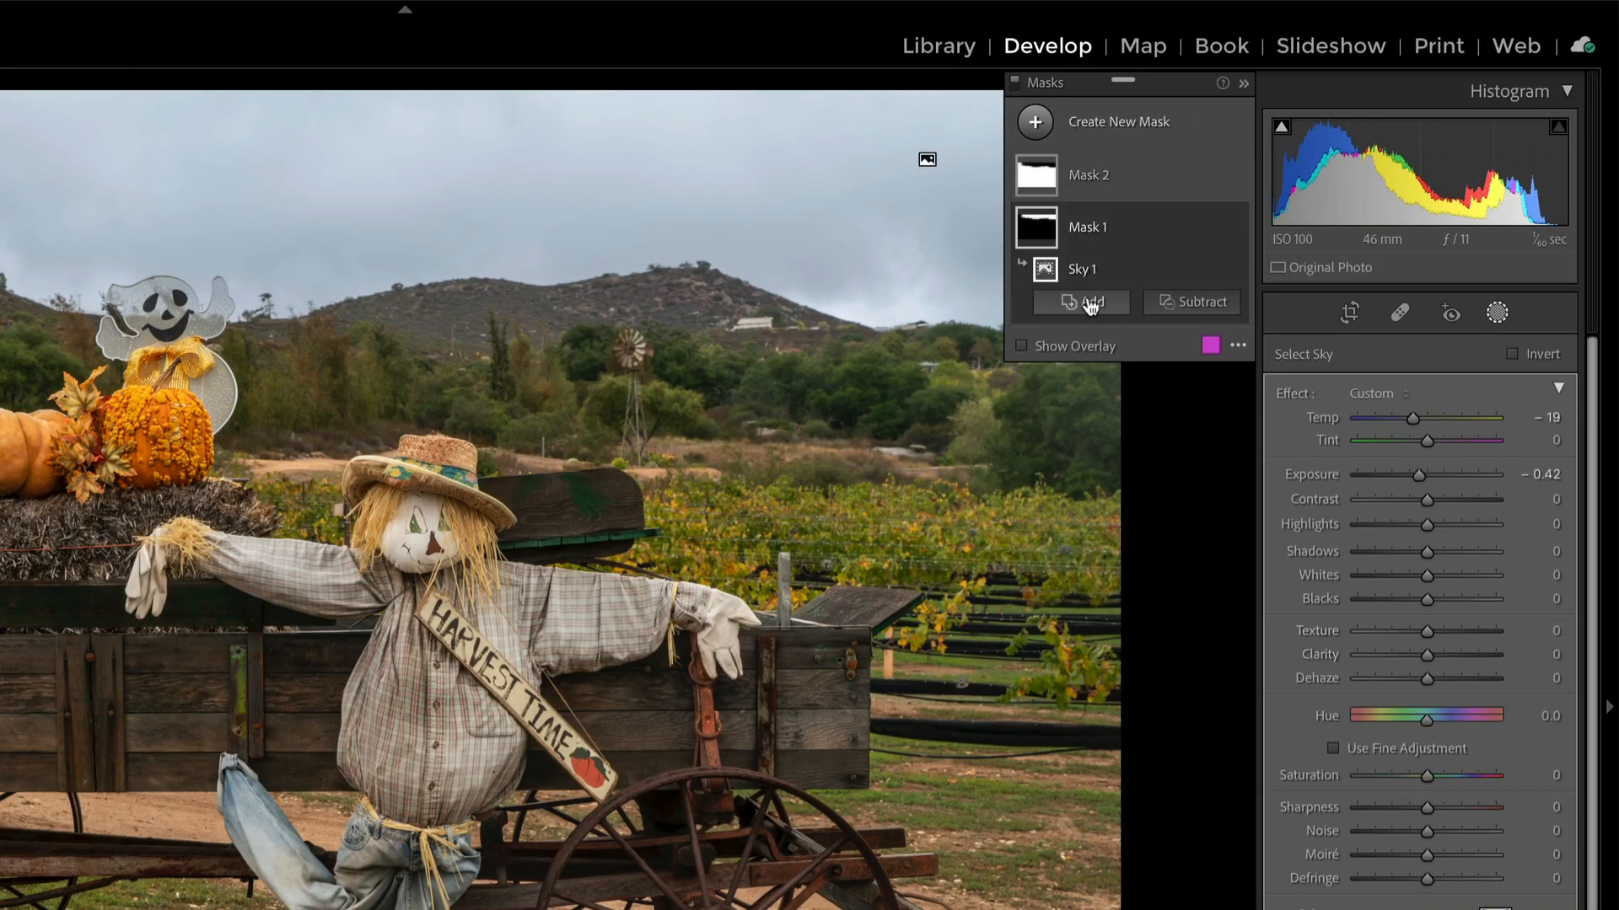
{"action": "double_click", "coordinate": [1089, 229]}
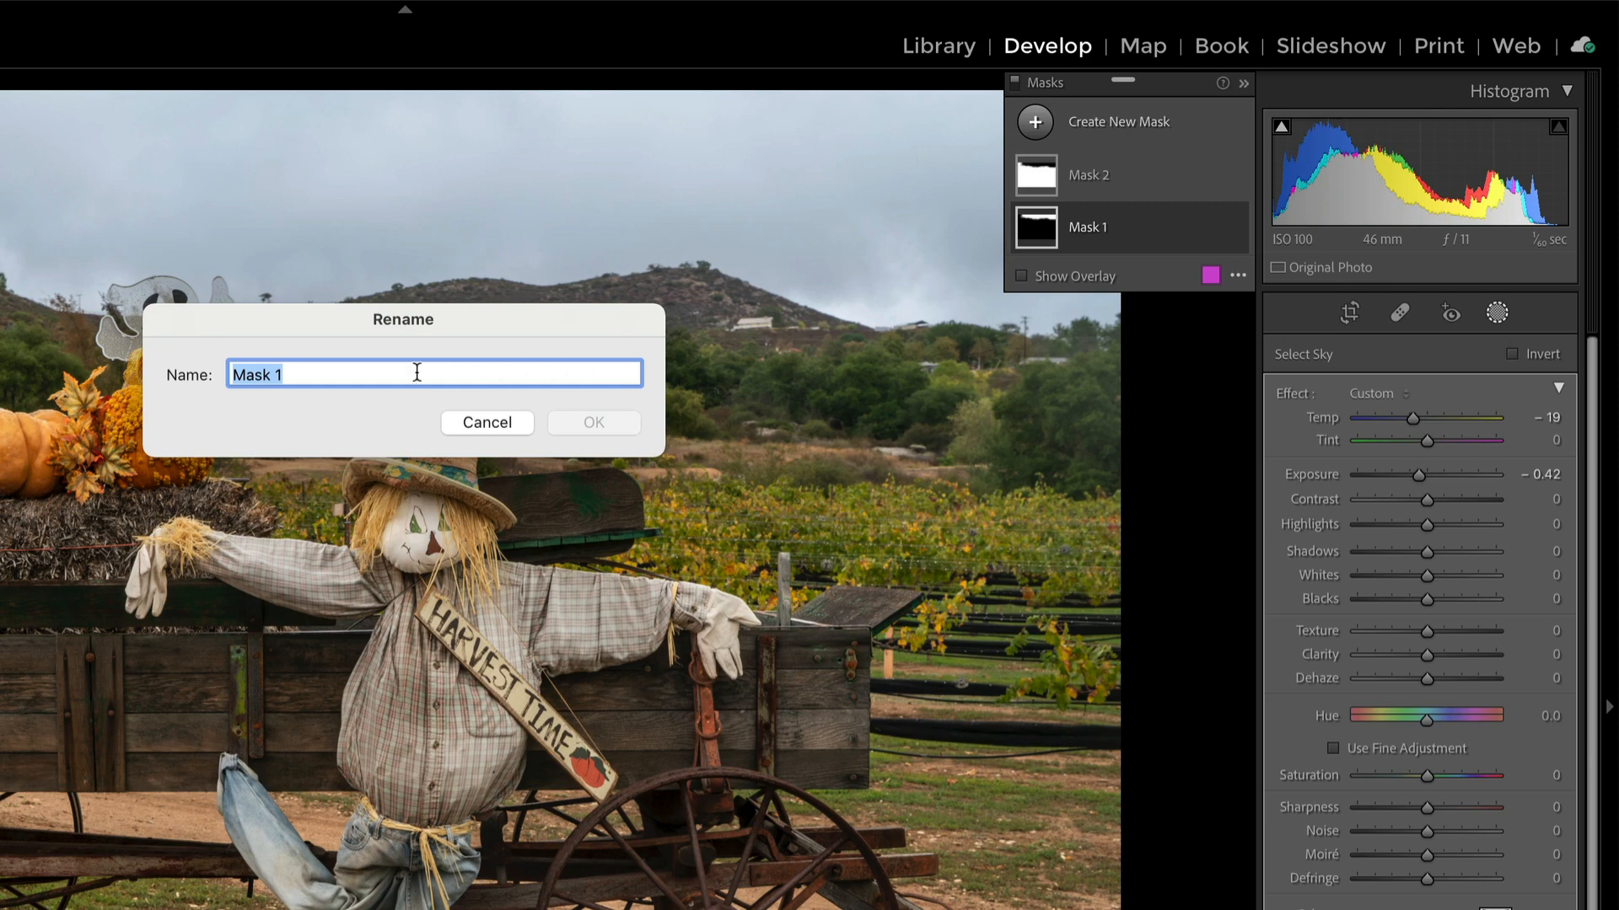
{"action": "type", "text": "Sky"}
{"action": "key", "text": "Return"}
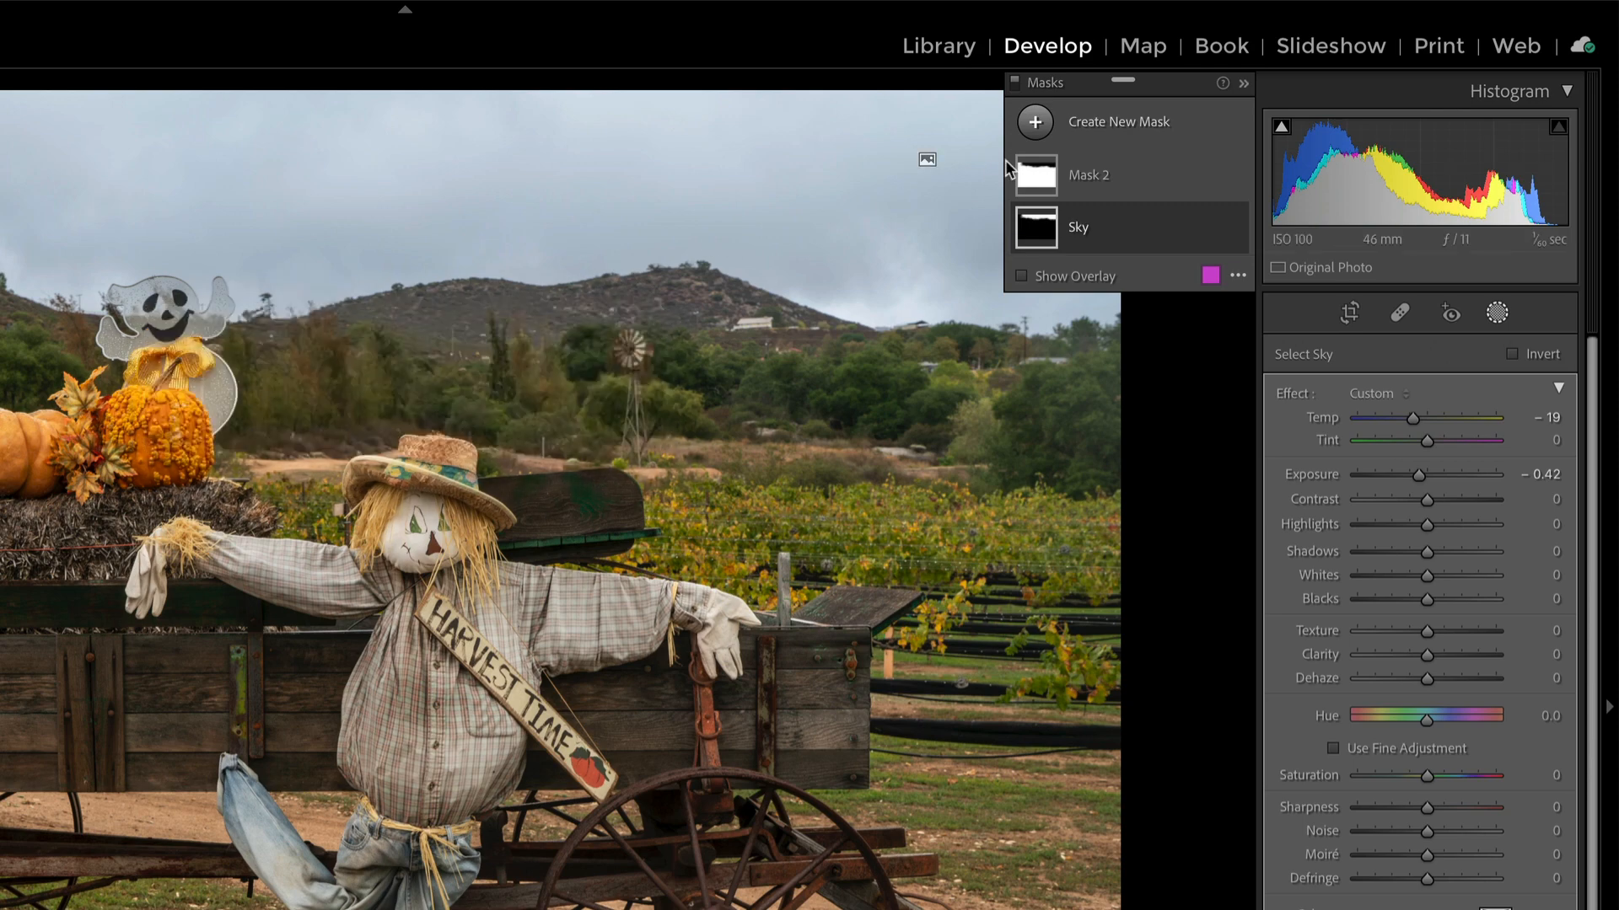
{"action": "double_click", "coordinate": [1086, 176]}
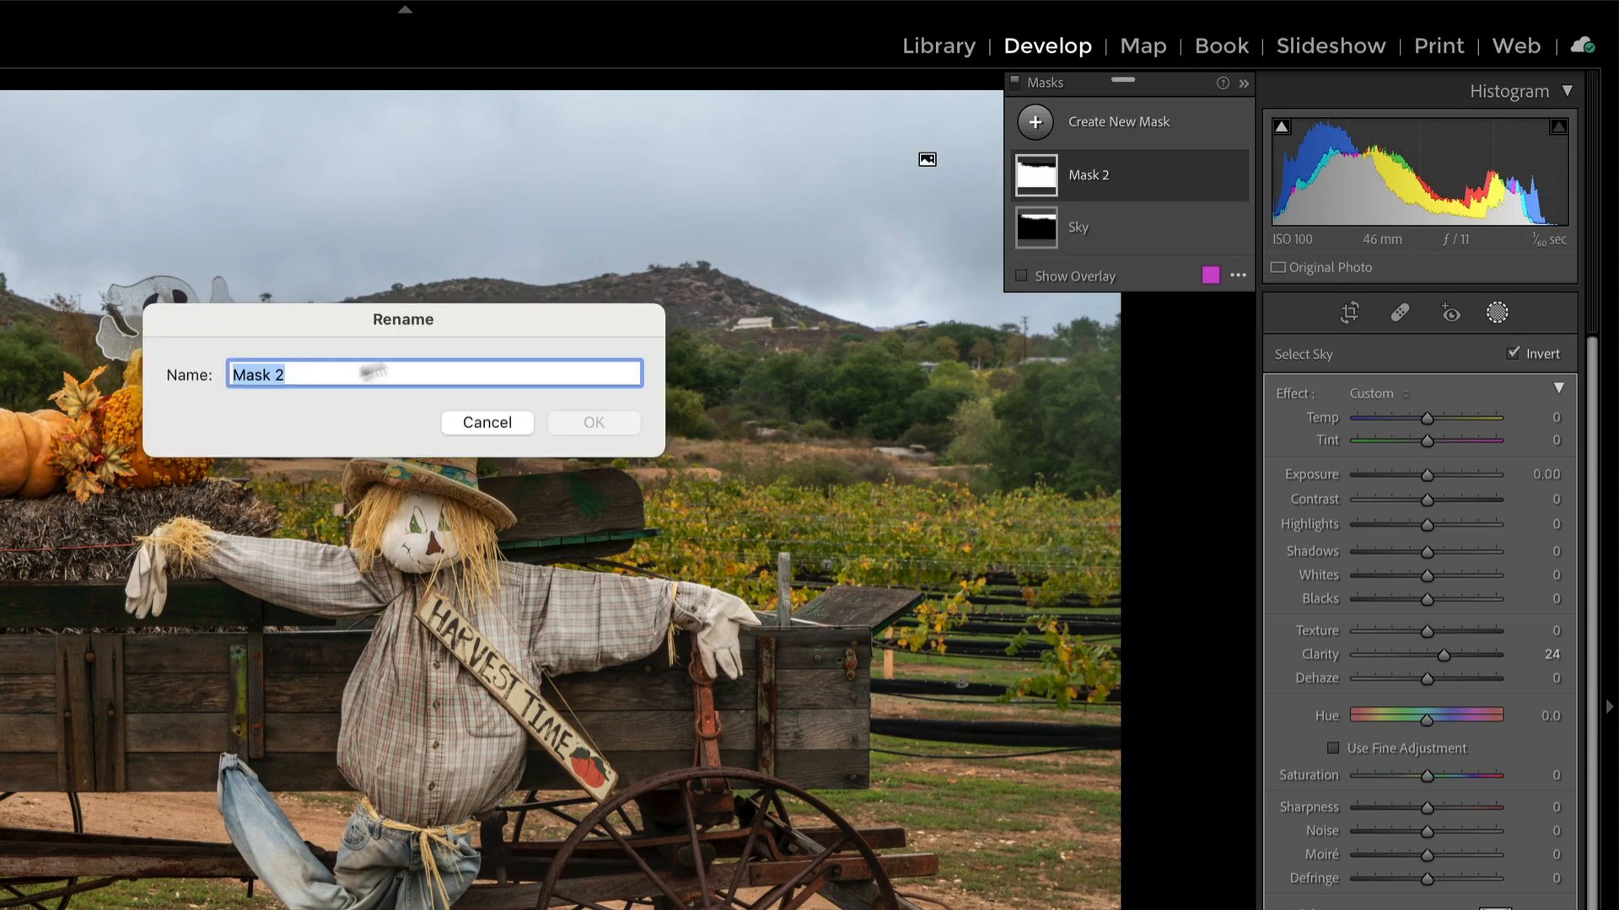
{"action": "type", "text": "Foreground"}
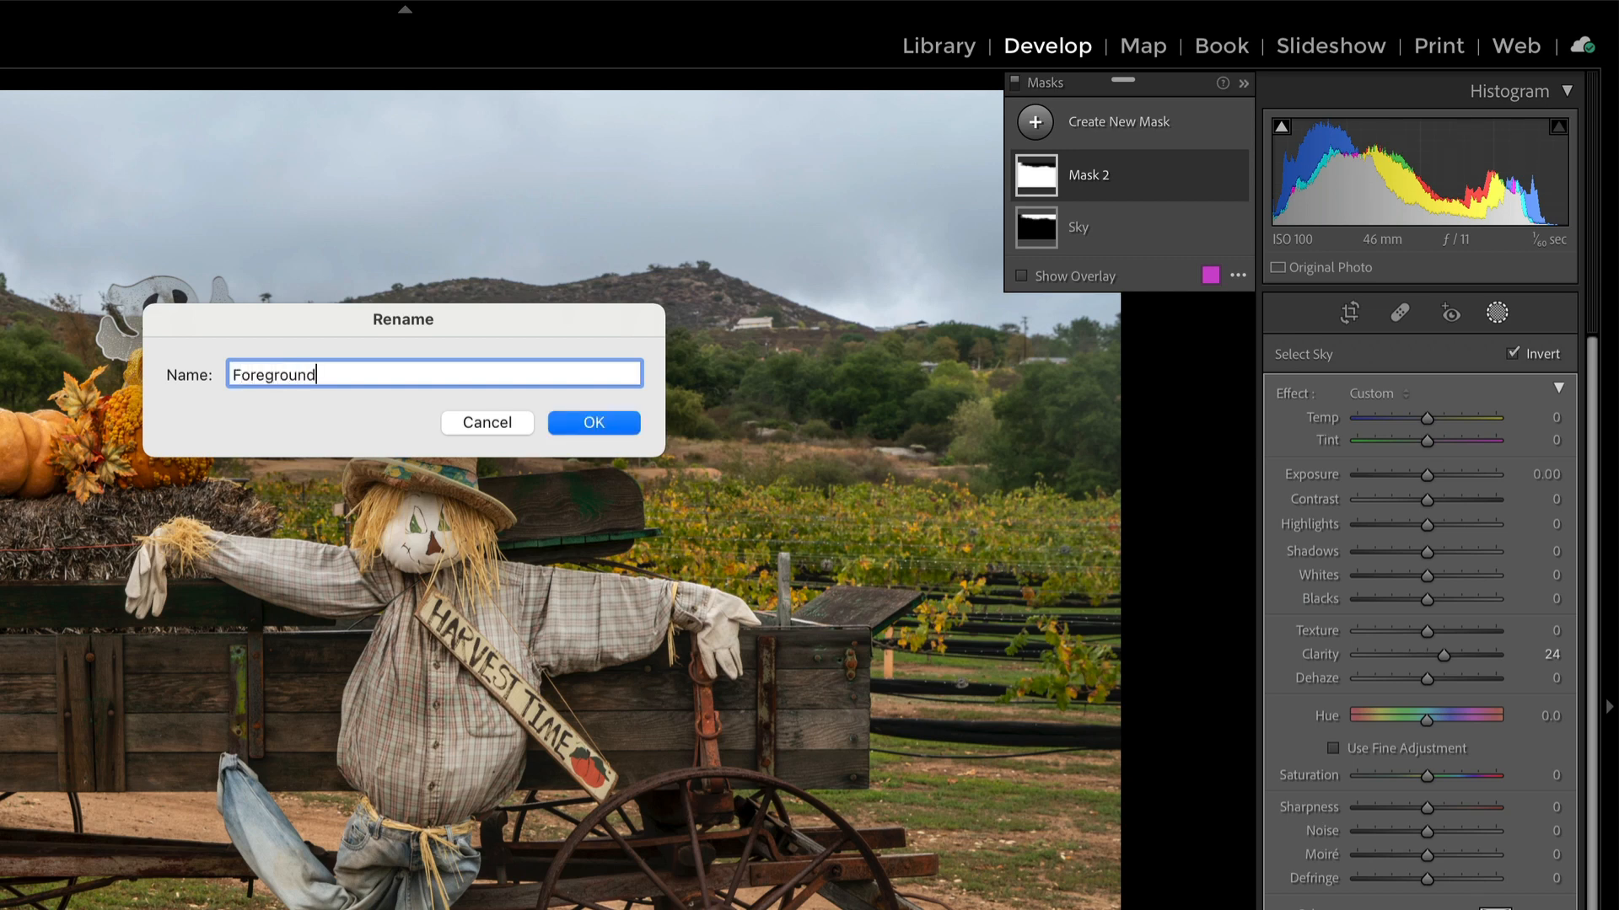
{"action": "key", "text": "Return"}
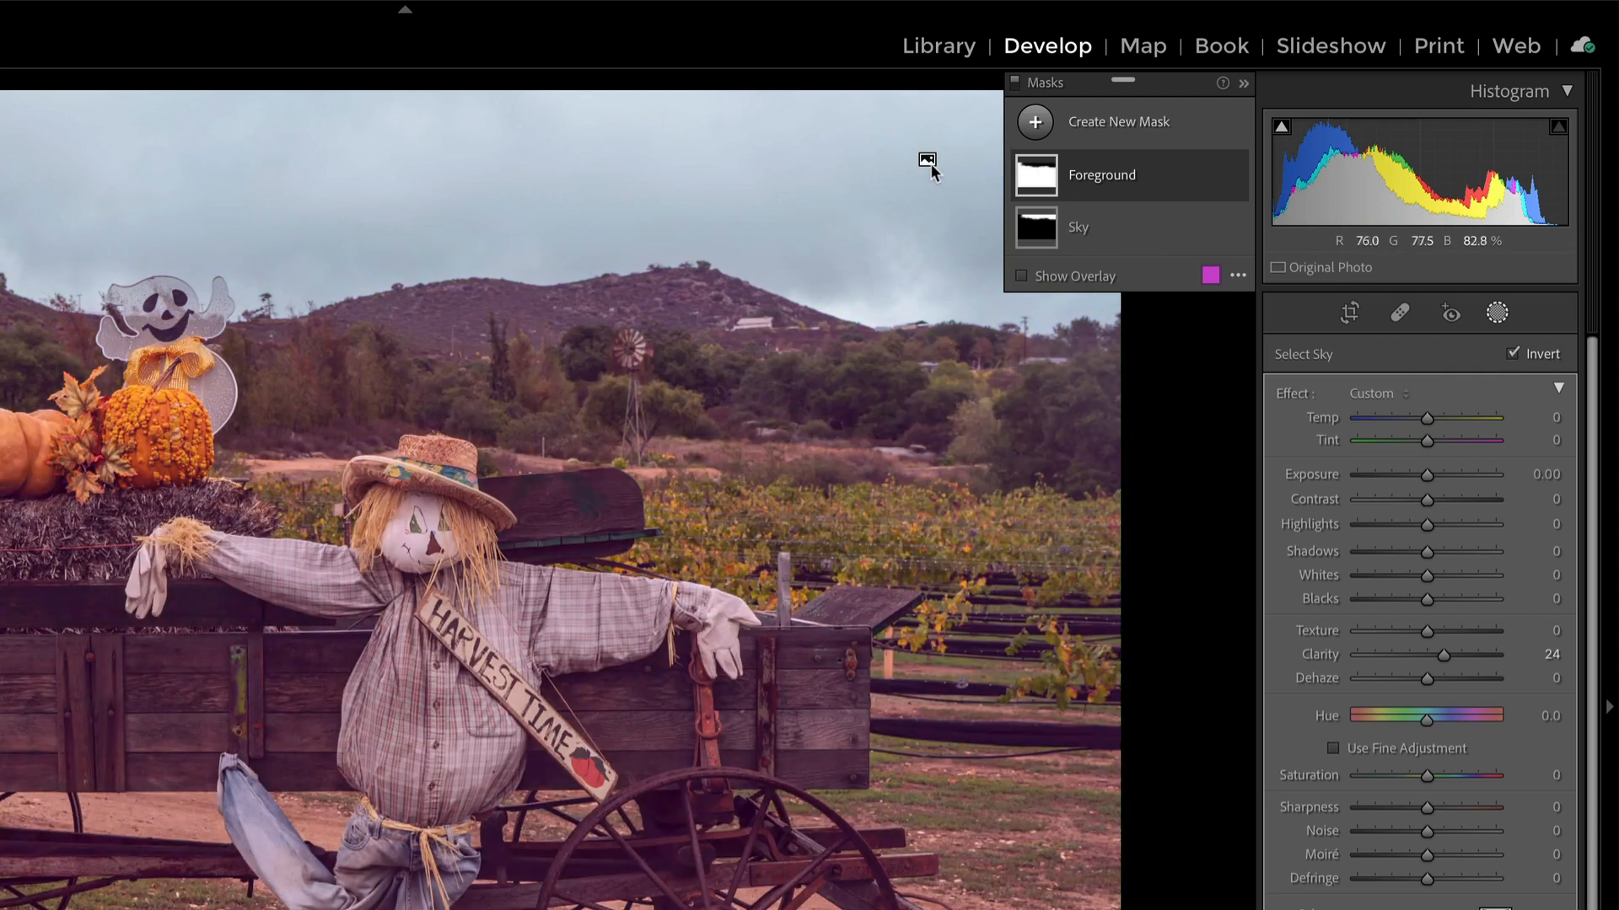
{"action": "mouse_move", "coordinate": [926, 161]}
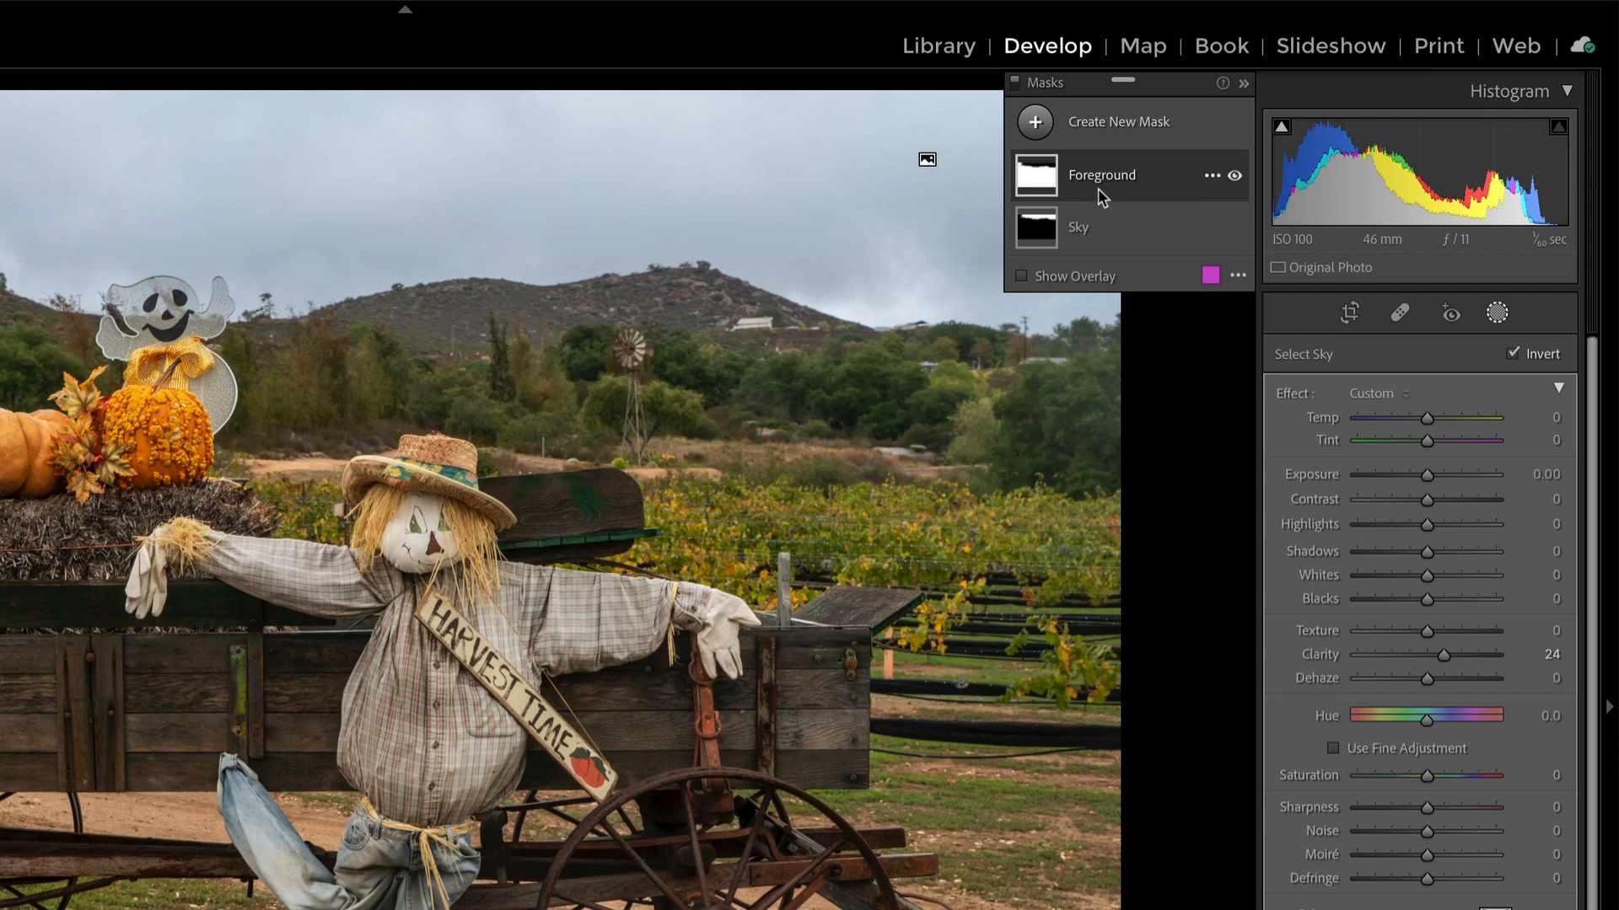
Create a Color Range mask by sampling the green grass beside the wagon wheel, and set its Refine amount to 34
{"action": "left_click", "coordinate": [1038, 125]}
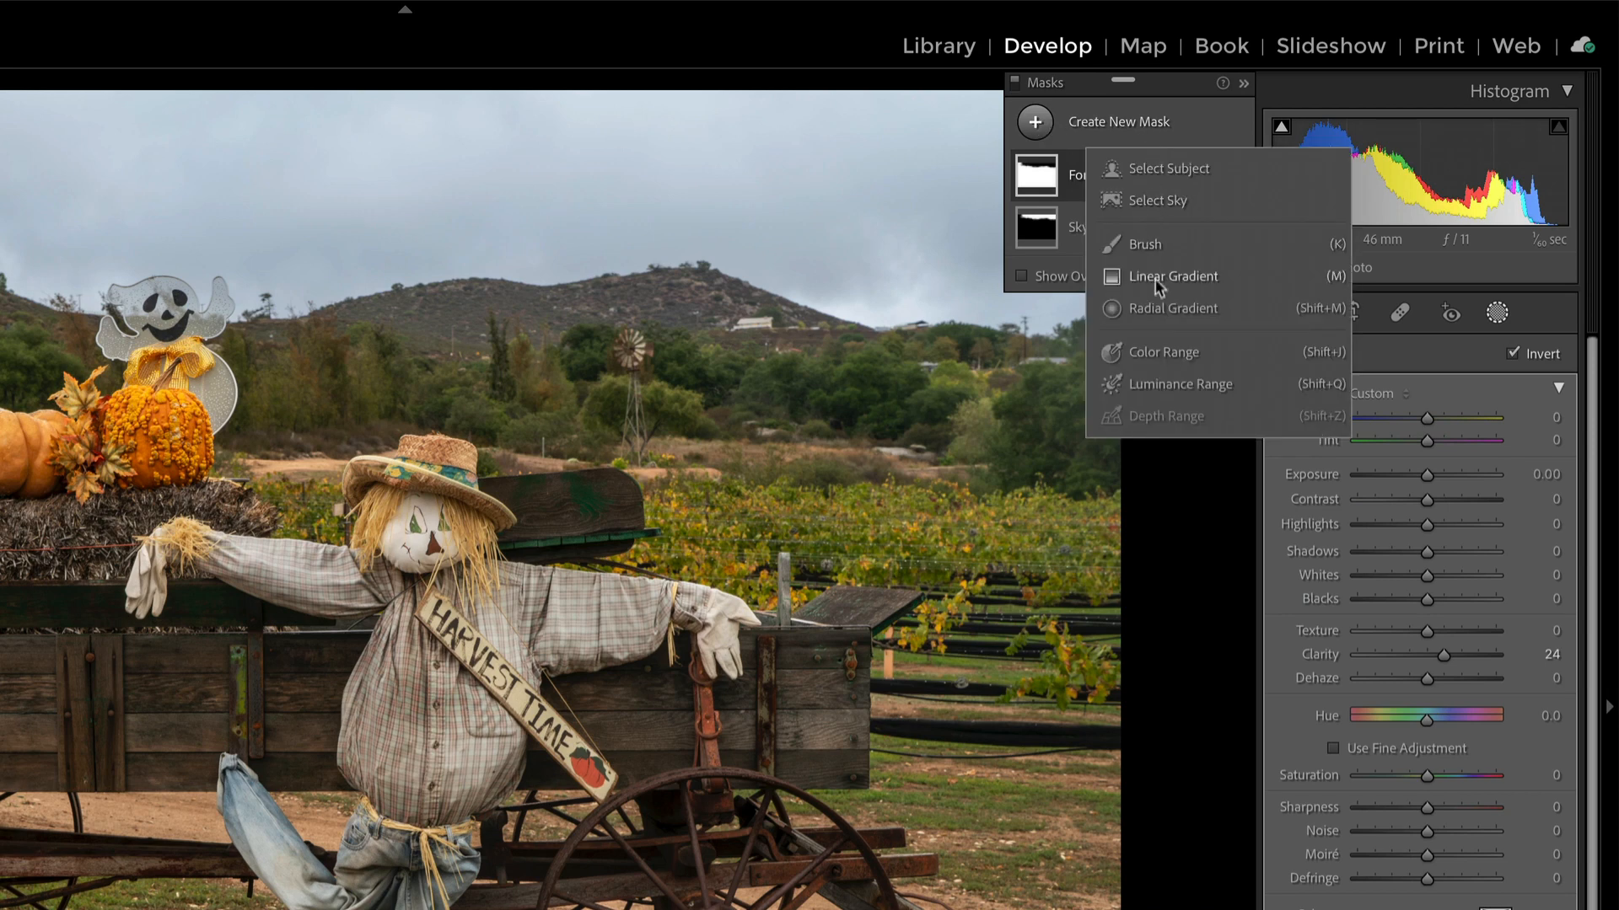
{"action": "left_click", "coordinate": [1163, 354]}
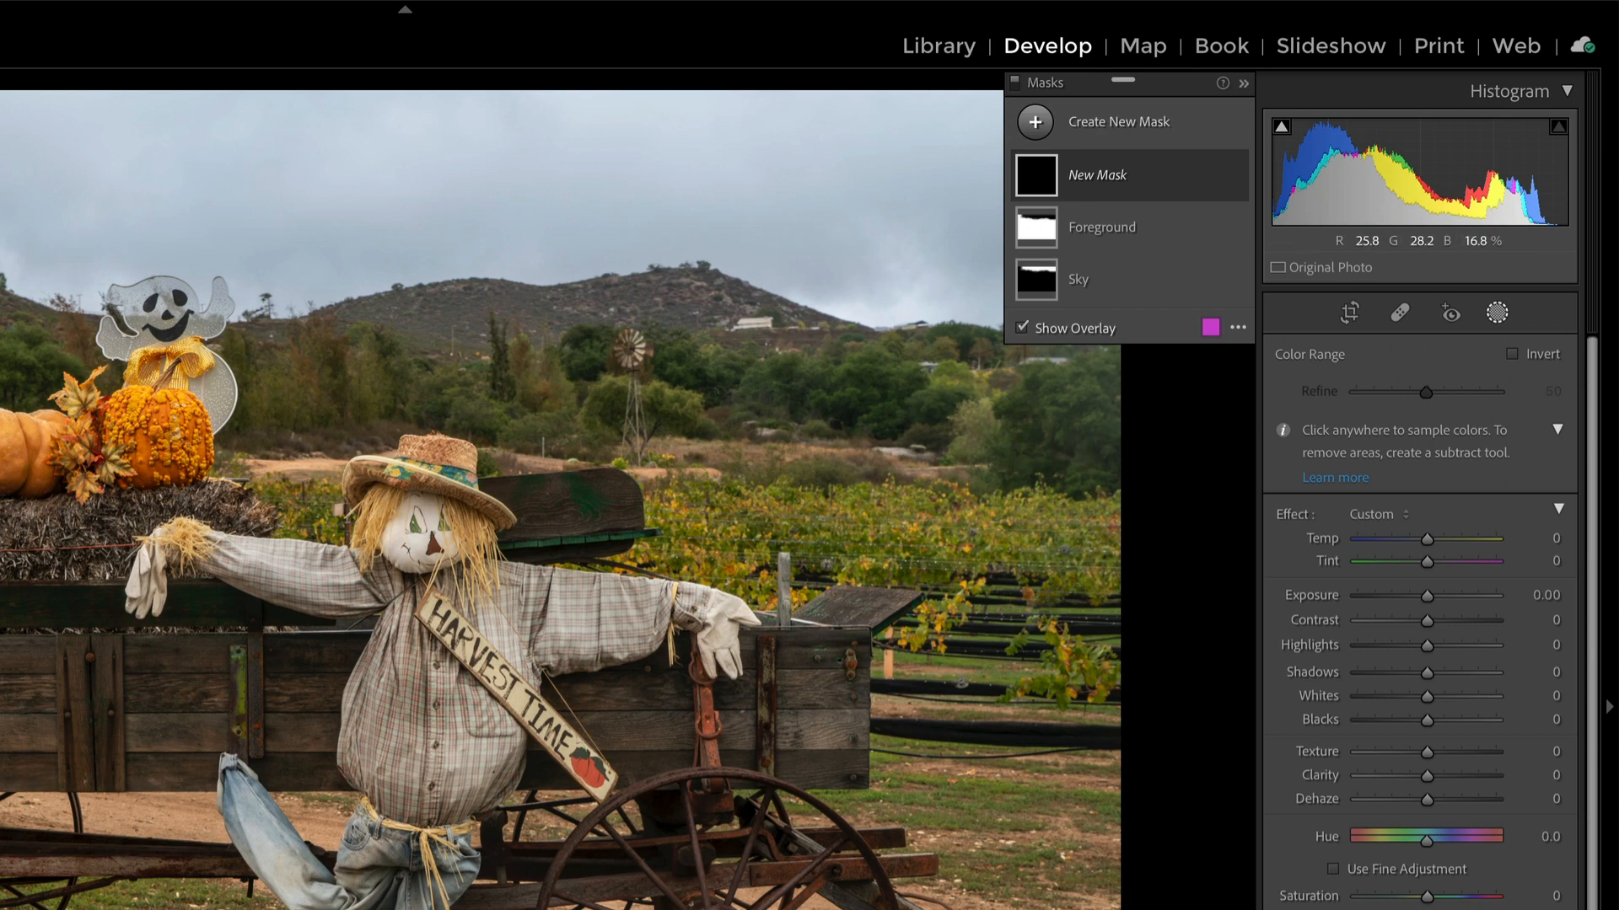
{"action": "left_click", "coordinate": [938, 777]}
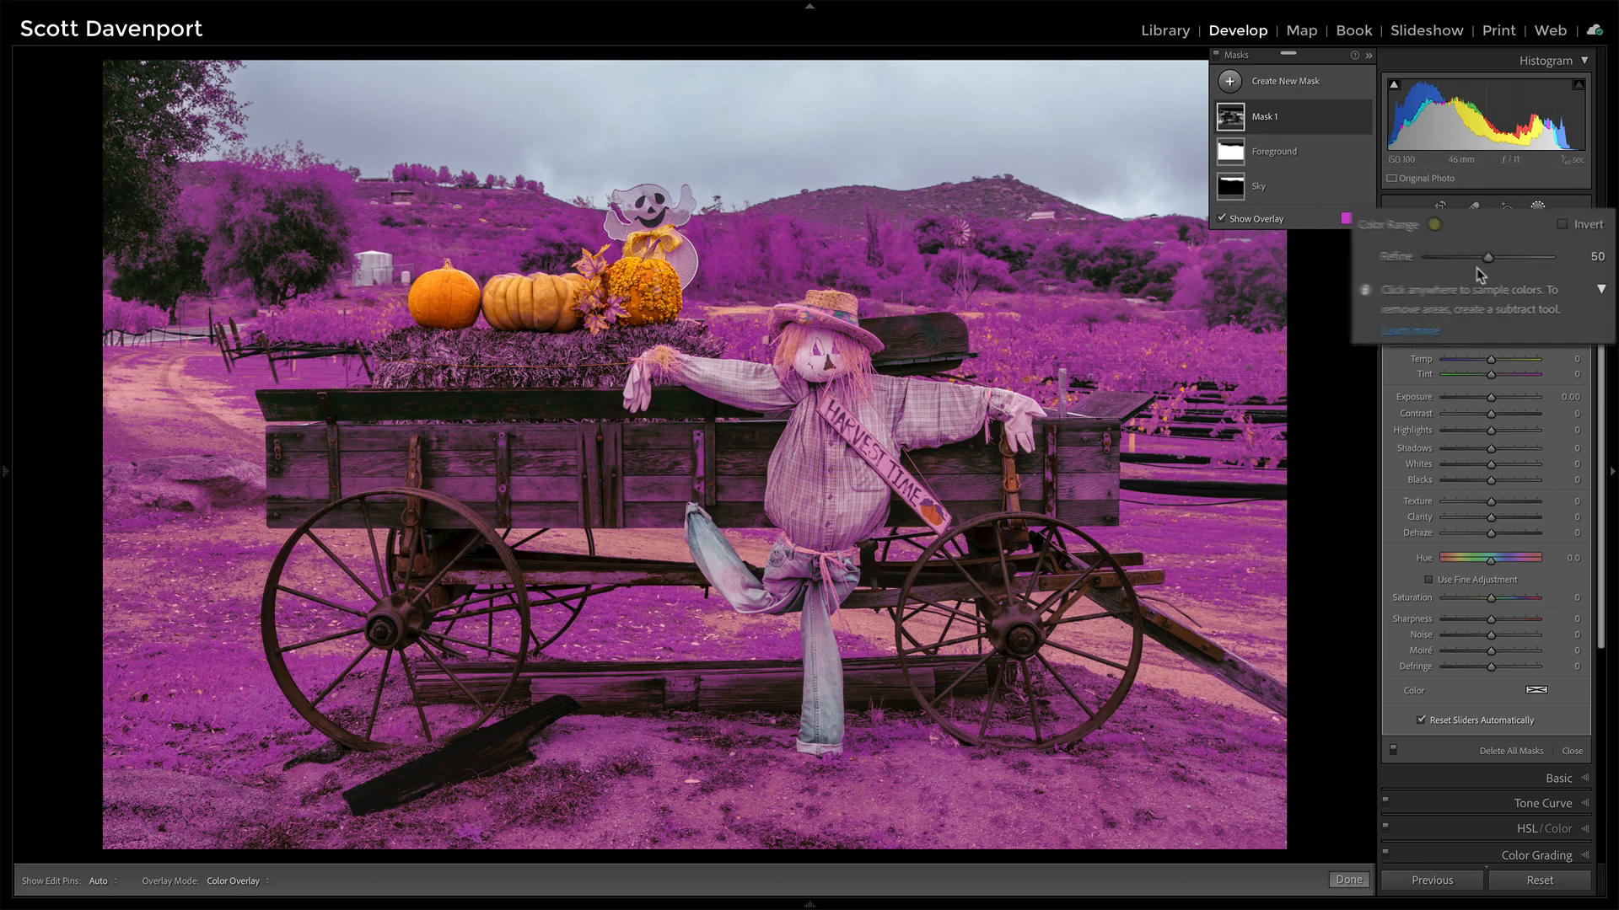
{"action": "mouse_move", "coordinate": [1467, 253]}
{"action": "left_mouse_down"}
{"action": "mouse_move", "coordinate": [1431, 253]}
{"action": "mouse_move", "coordinate": [1491, 256]}
{"action": "mouse_move", "coordinate": [1444, 256]}
{"action": "left_mouse_up"}
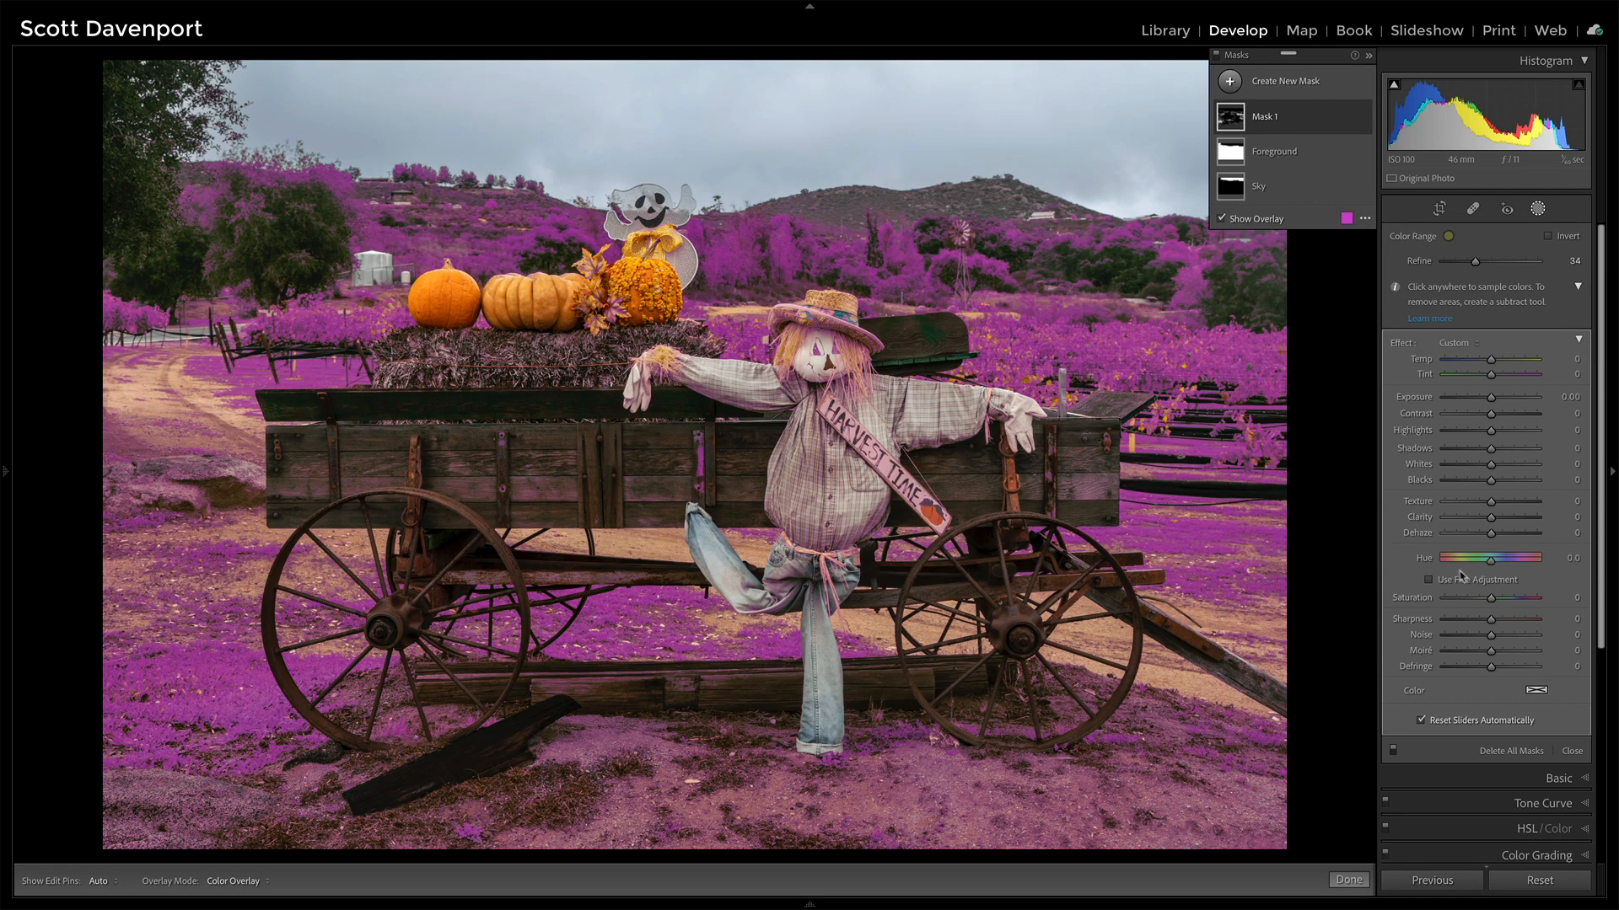
Set the color range mask's Hue to 27.6 and rename the mask Greens
{"action": "left_click_drag", "start_coordinate": [1468, 560], "coordinate": [1485, 560]}
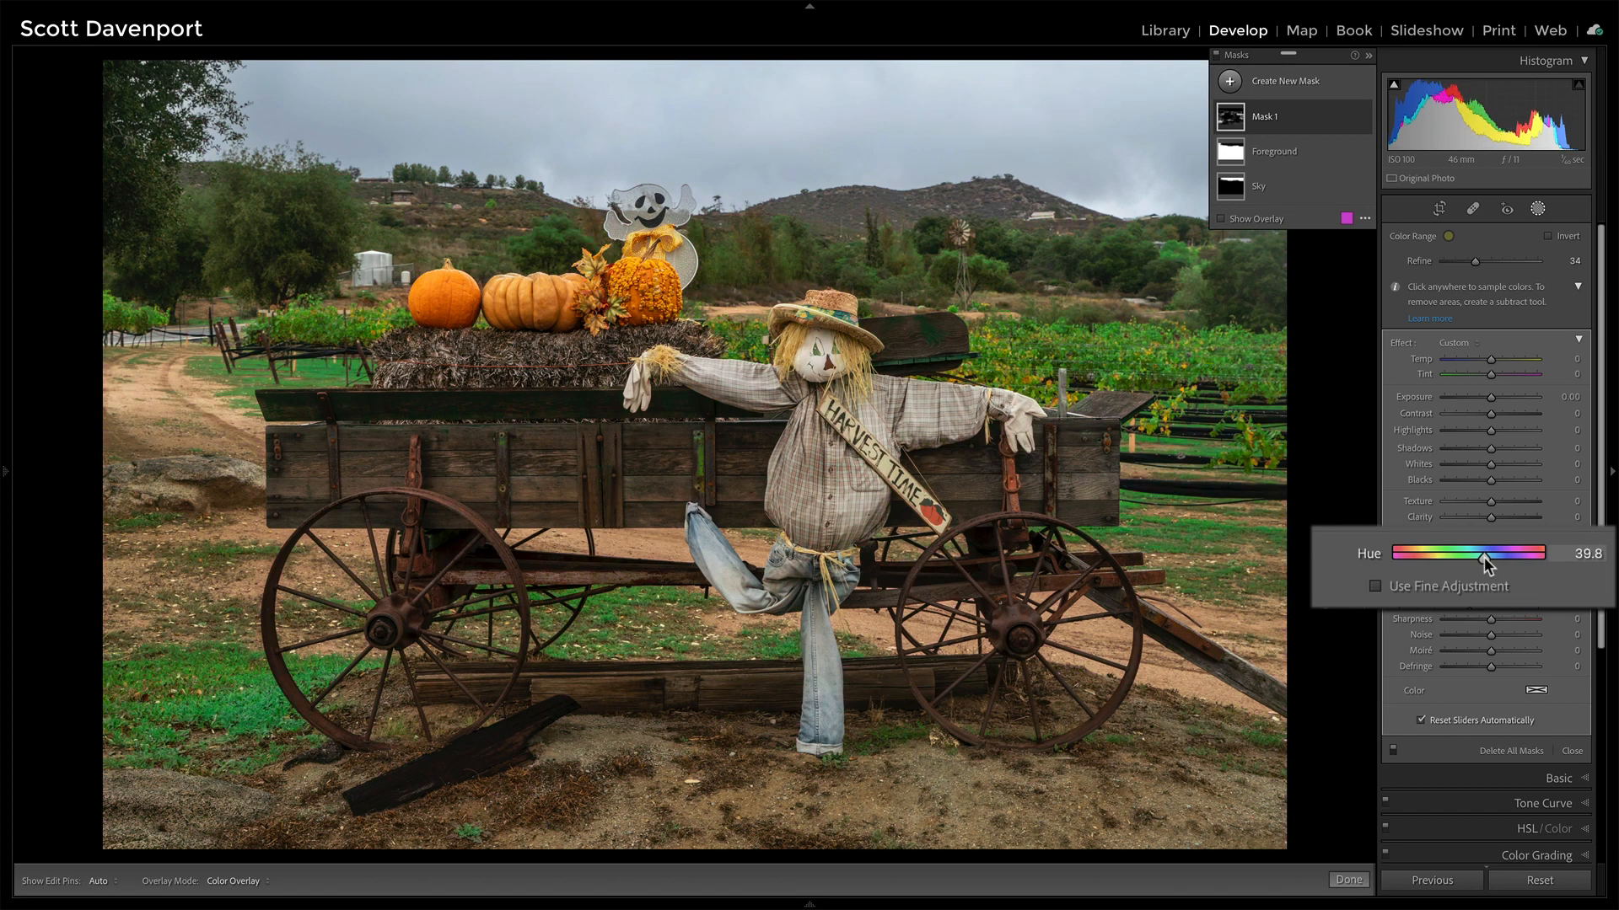
{"action": "left_click_drag", "start_coordinate": [1484, 559], "coordinate": [1477, 559]}
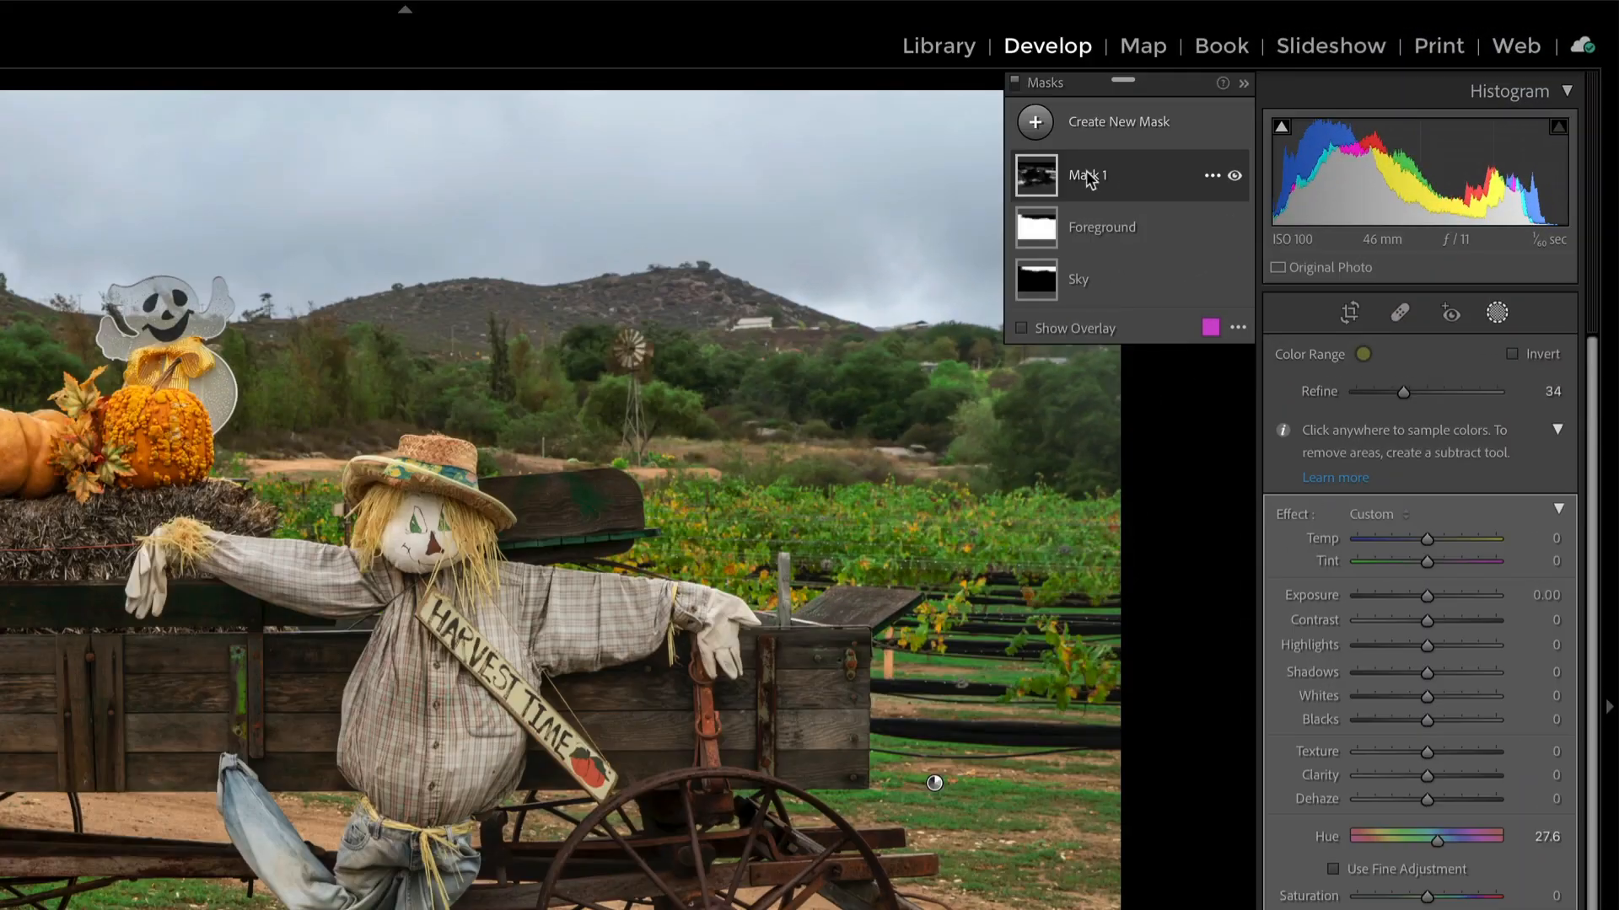
{"action": "double_click", "coordinate": [1087, 177]}
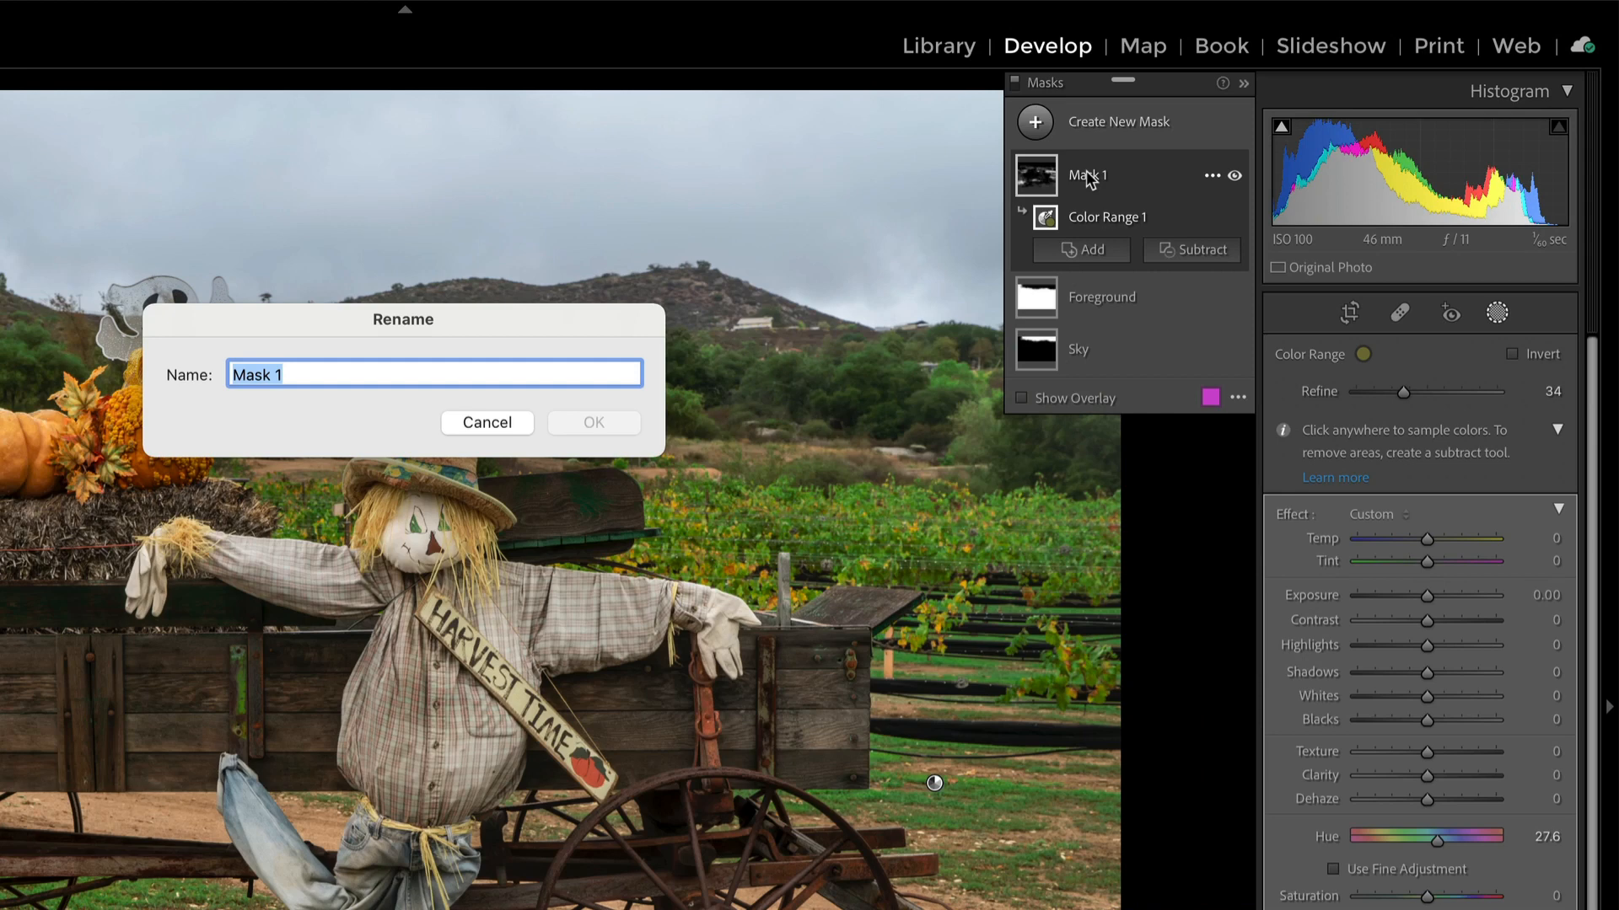
{"action": "type", "text": "Greens"}
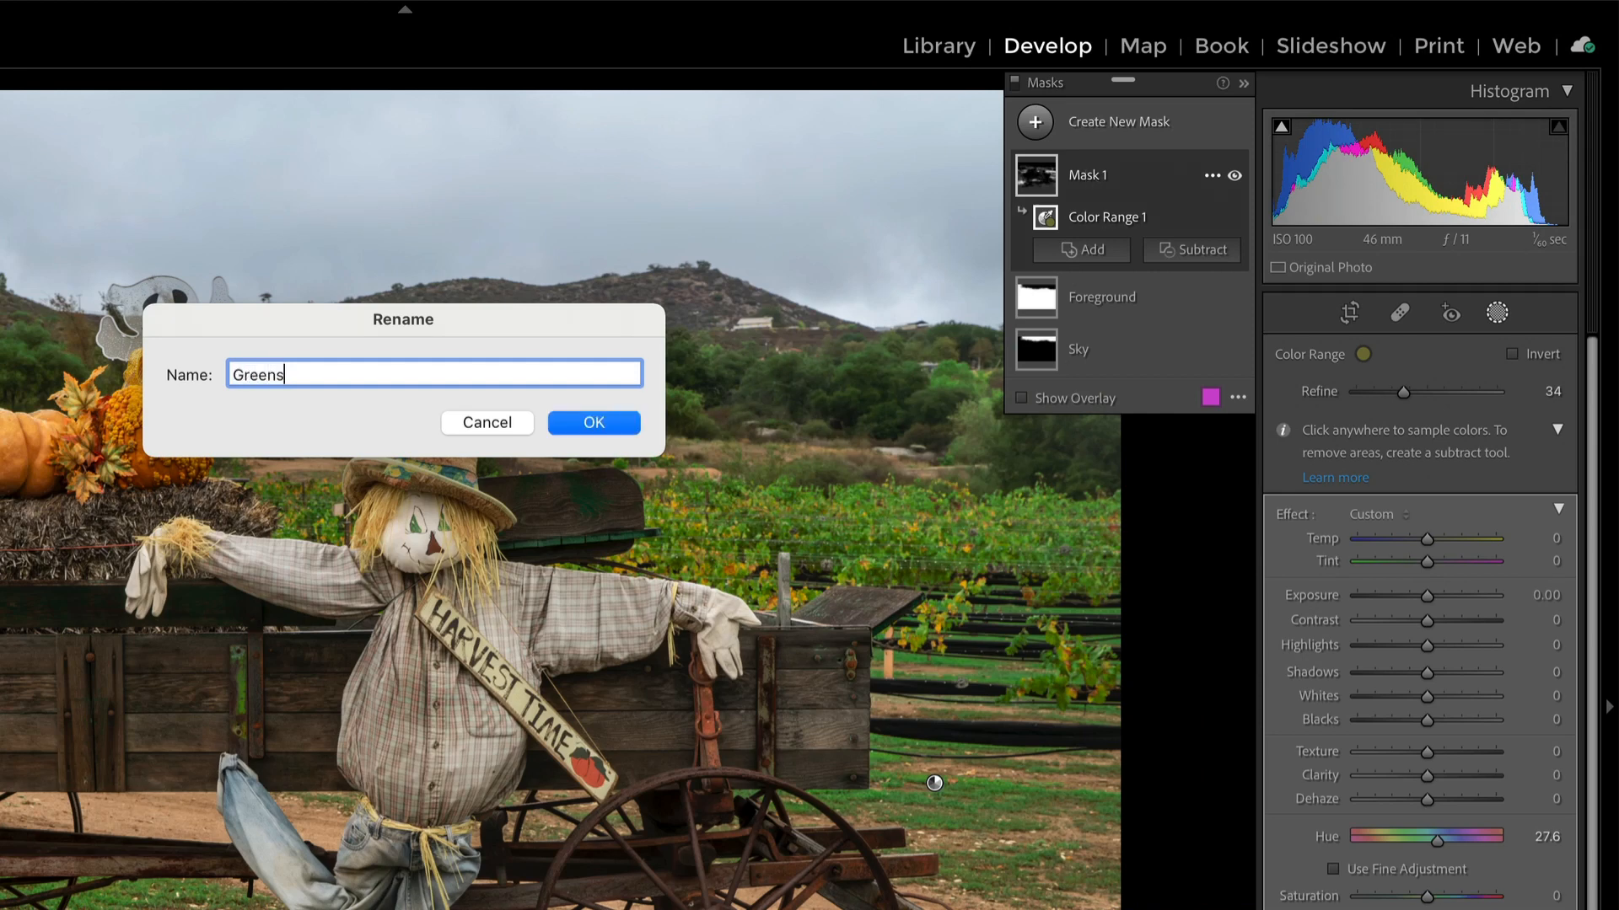
{"action": "key", "text": "Return"}
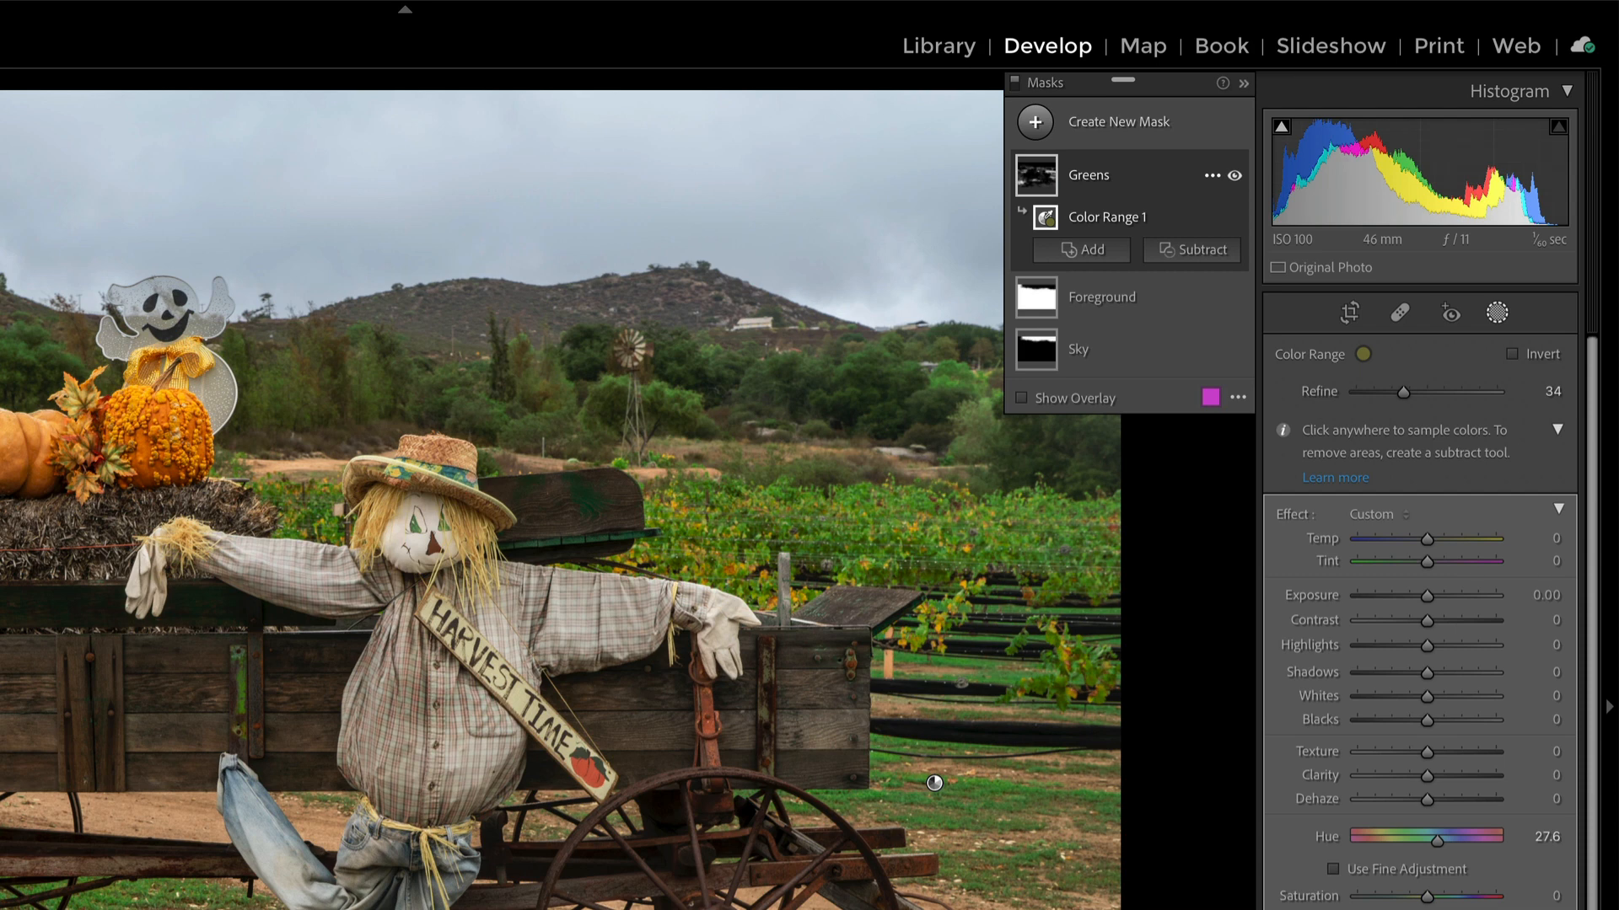
Create a Luminance Range mask by sampling the dark wood of the wagon's side
{"action": "left_click", "coordinate": [1039, 127]}
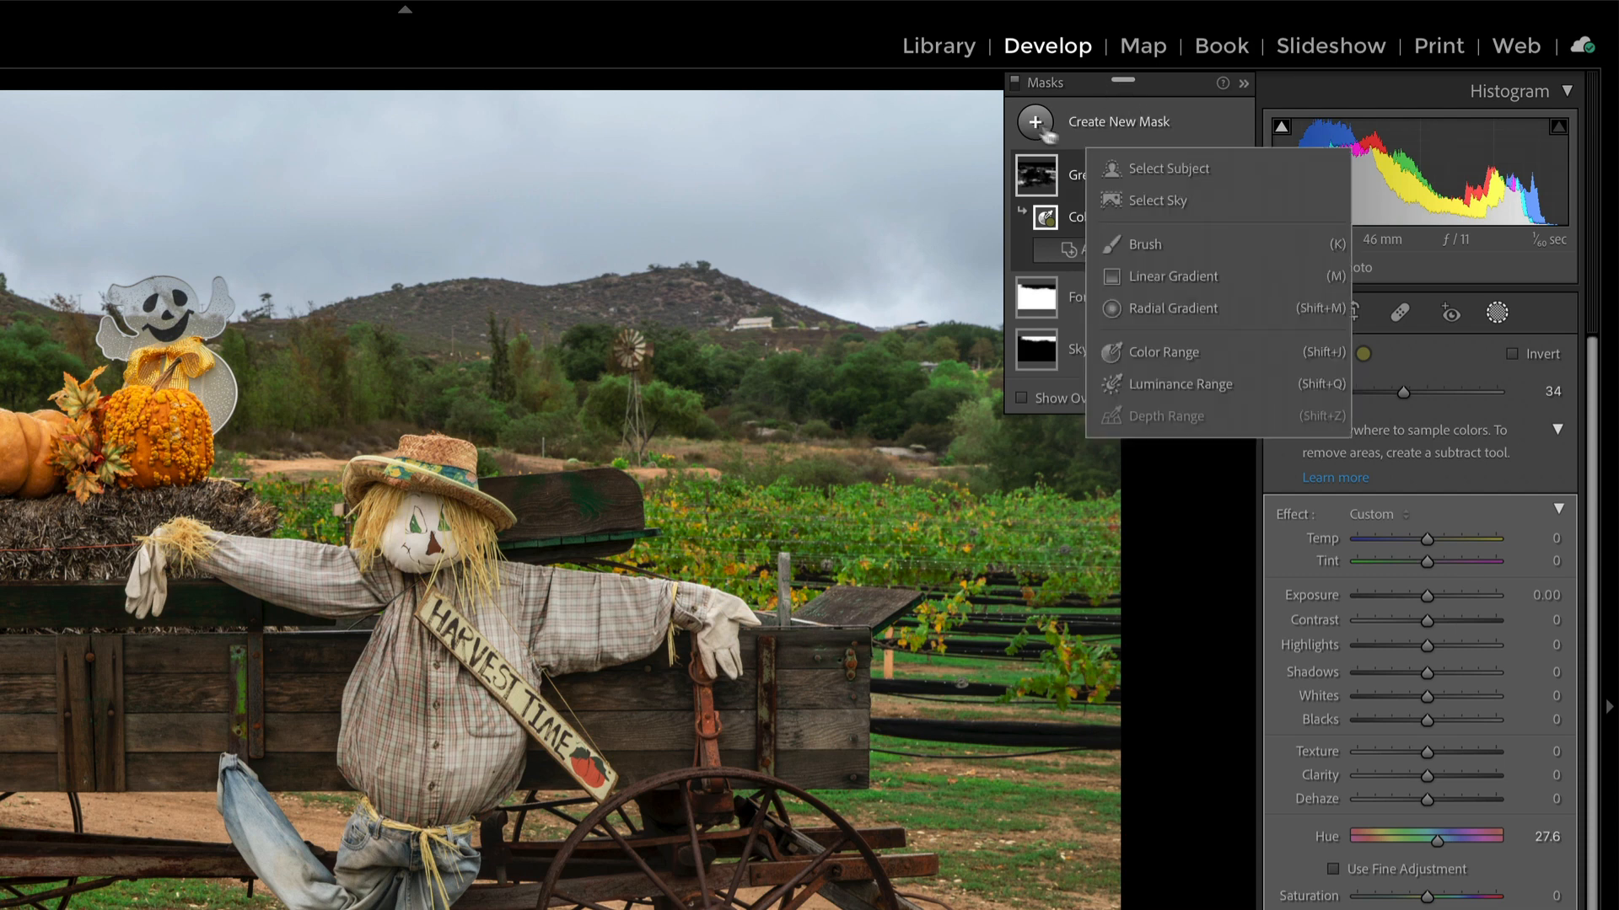
{"action": "left_click", "coordinate": [1180, 384]}
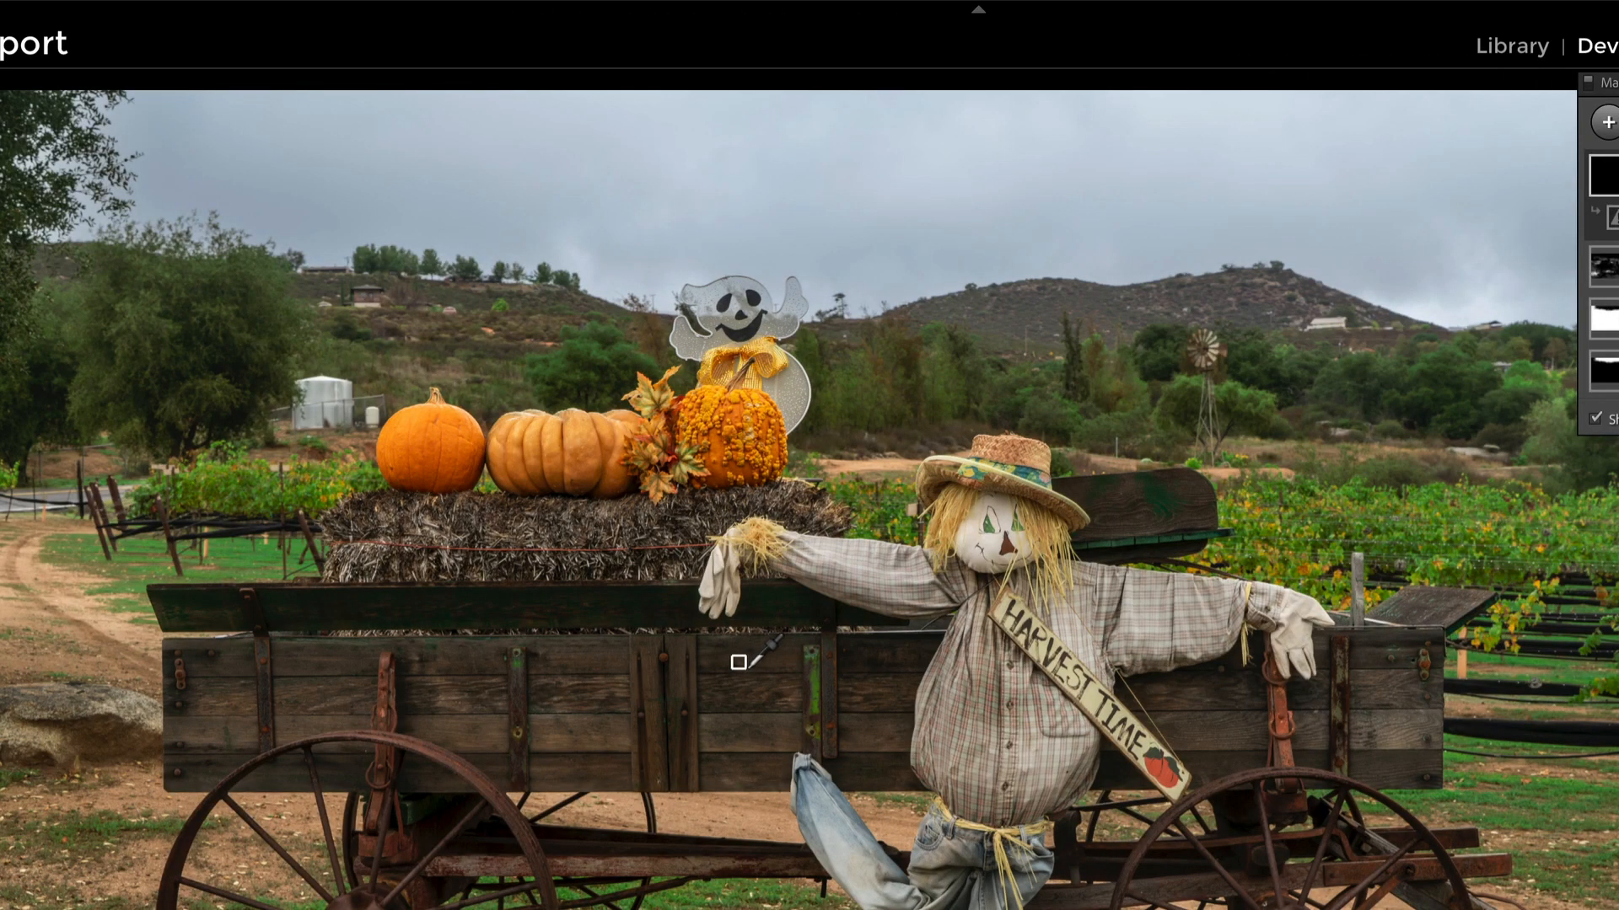
{"action": "left_click", "coordinate": [740, 662]}
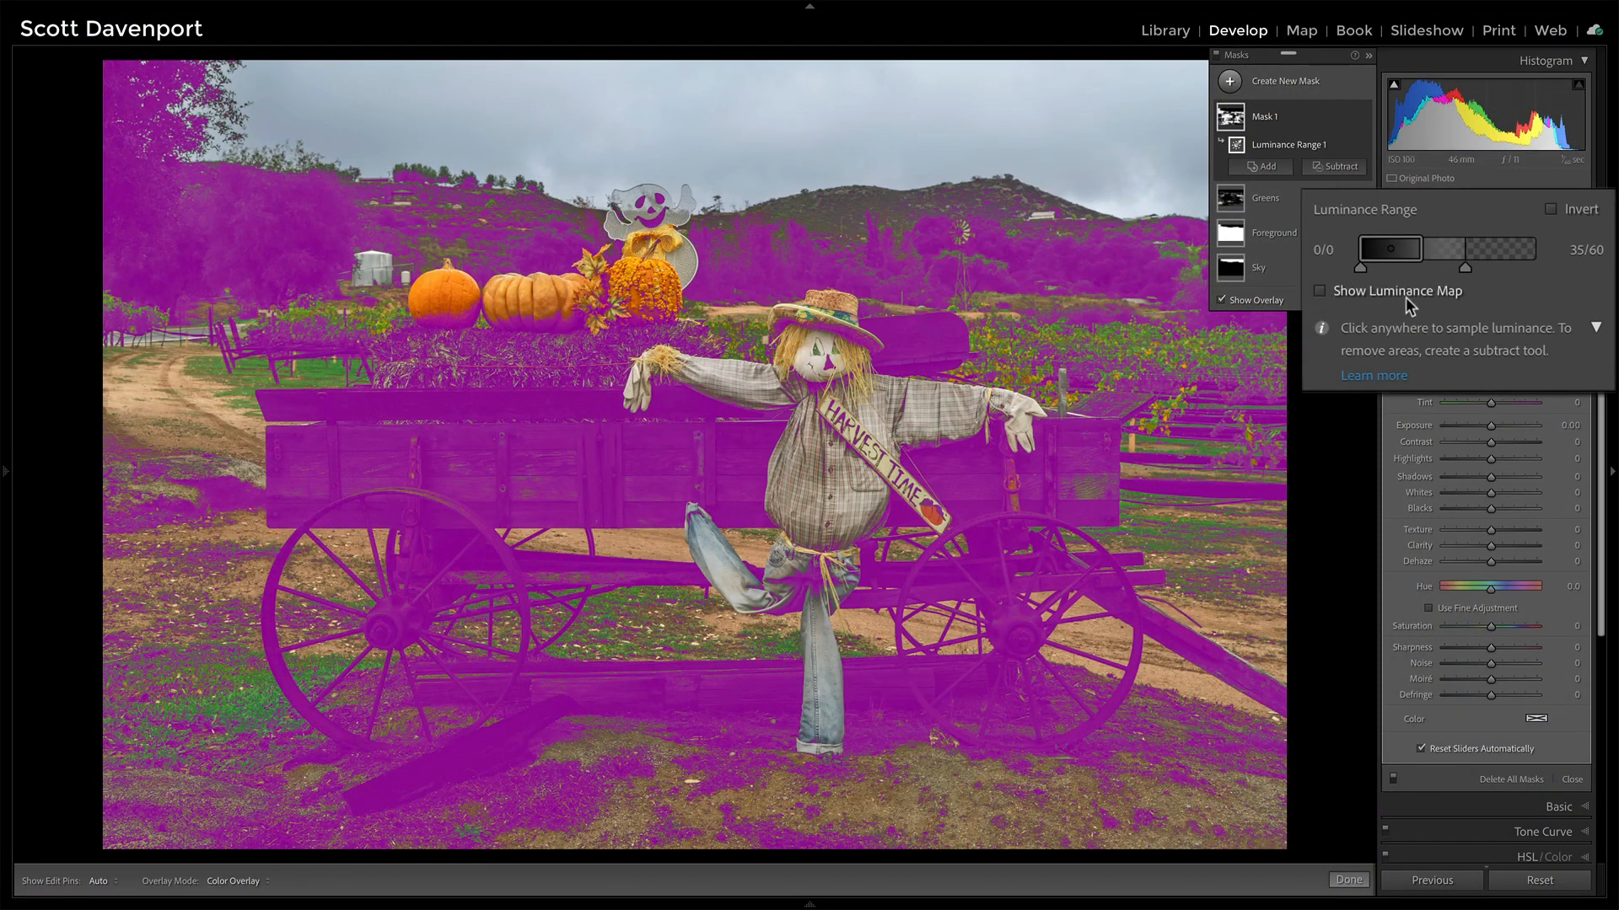
Turn on the luminance map and set the mask's luminance range to 0/7 through 38/49 to isolate the dark wagon tones
{"action": "left_click", "coordinate": [1329, 290]}
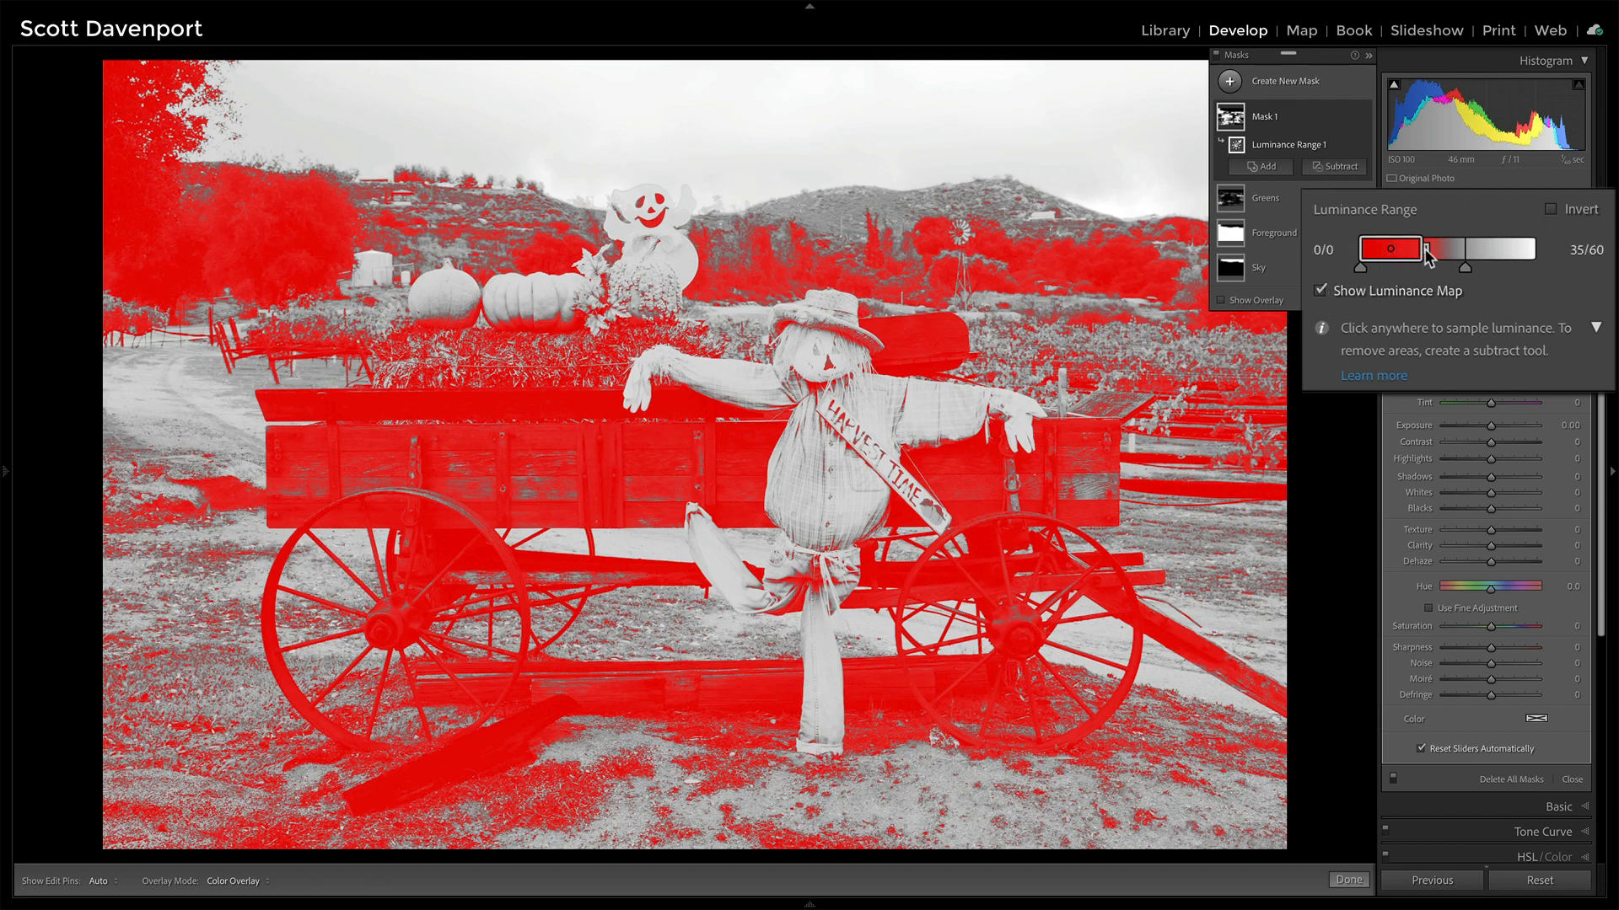
{"action": "left_click_drag", "start_coordinate": [1426, 249], "coordinate": [1388, 258]}
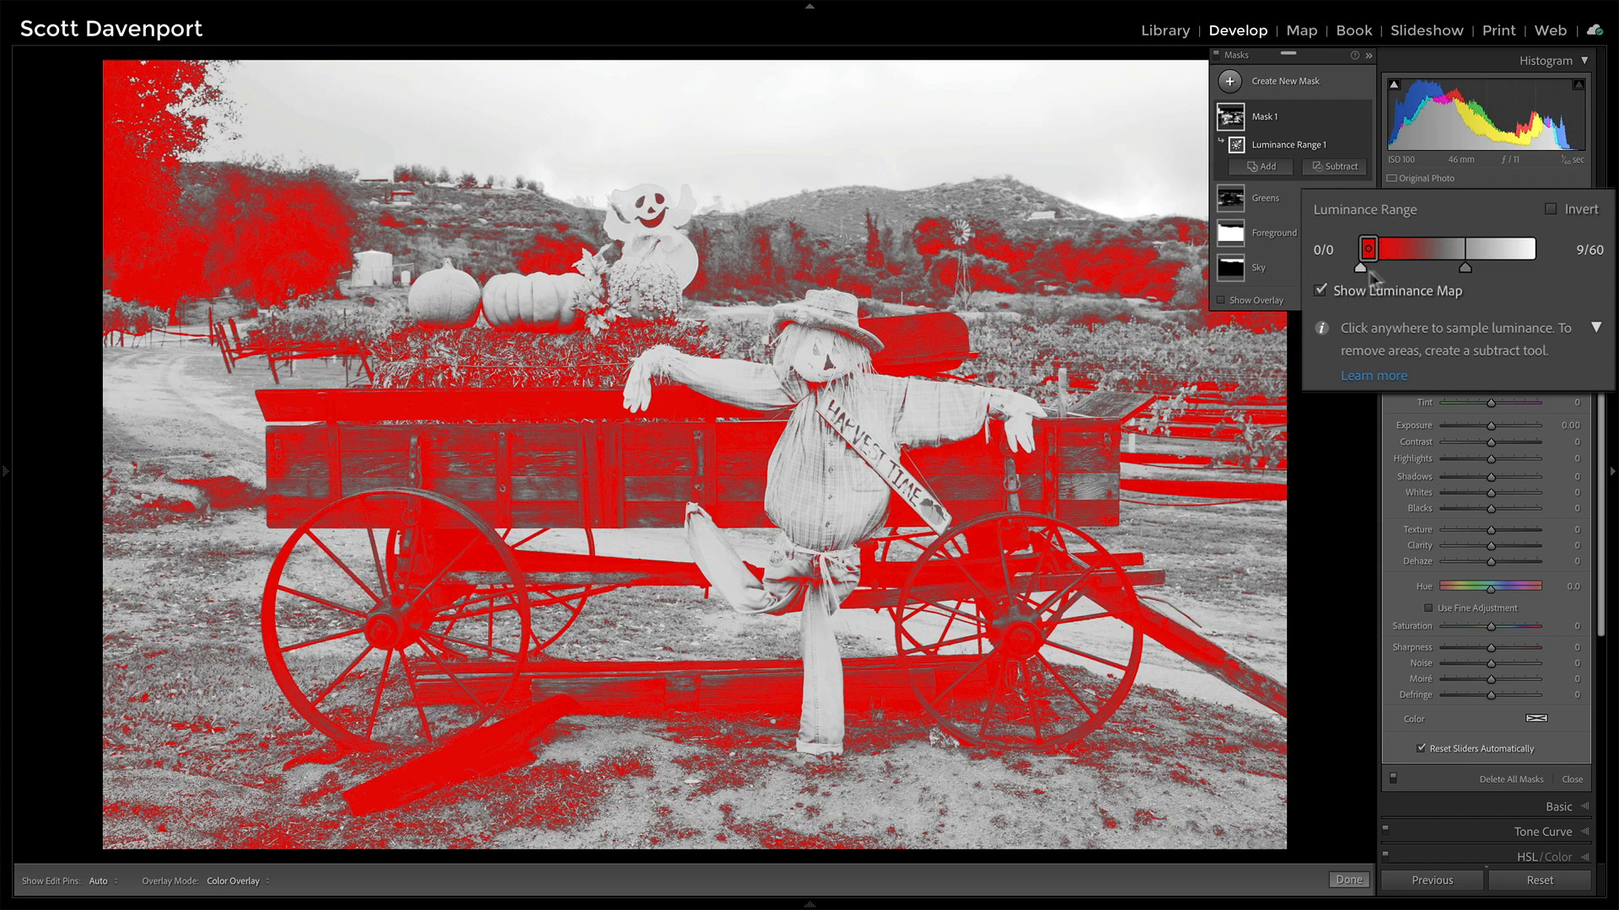
{"action": "left_click_drag", "start_coordinate": [1467, 266], "coordinate": [1386, 269]}
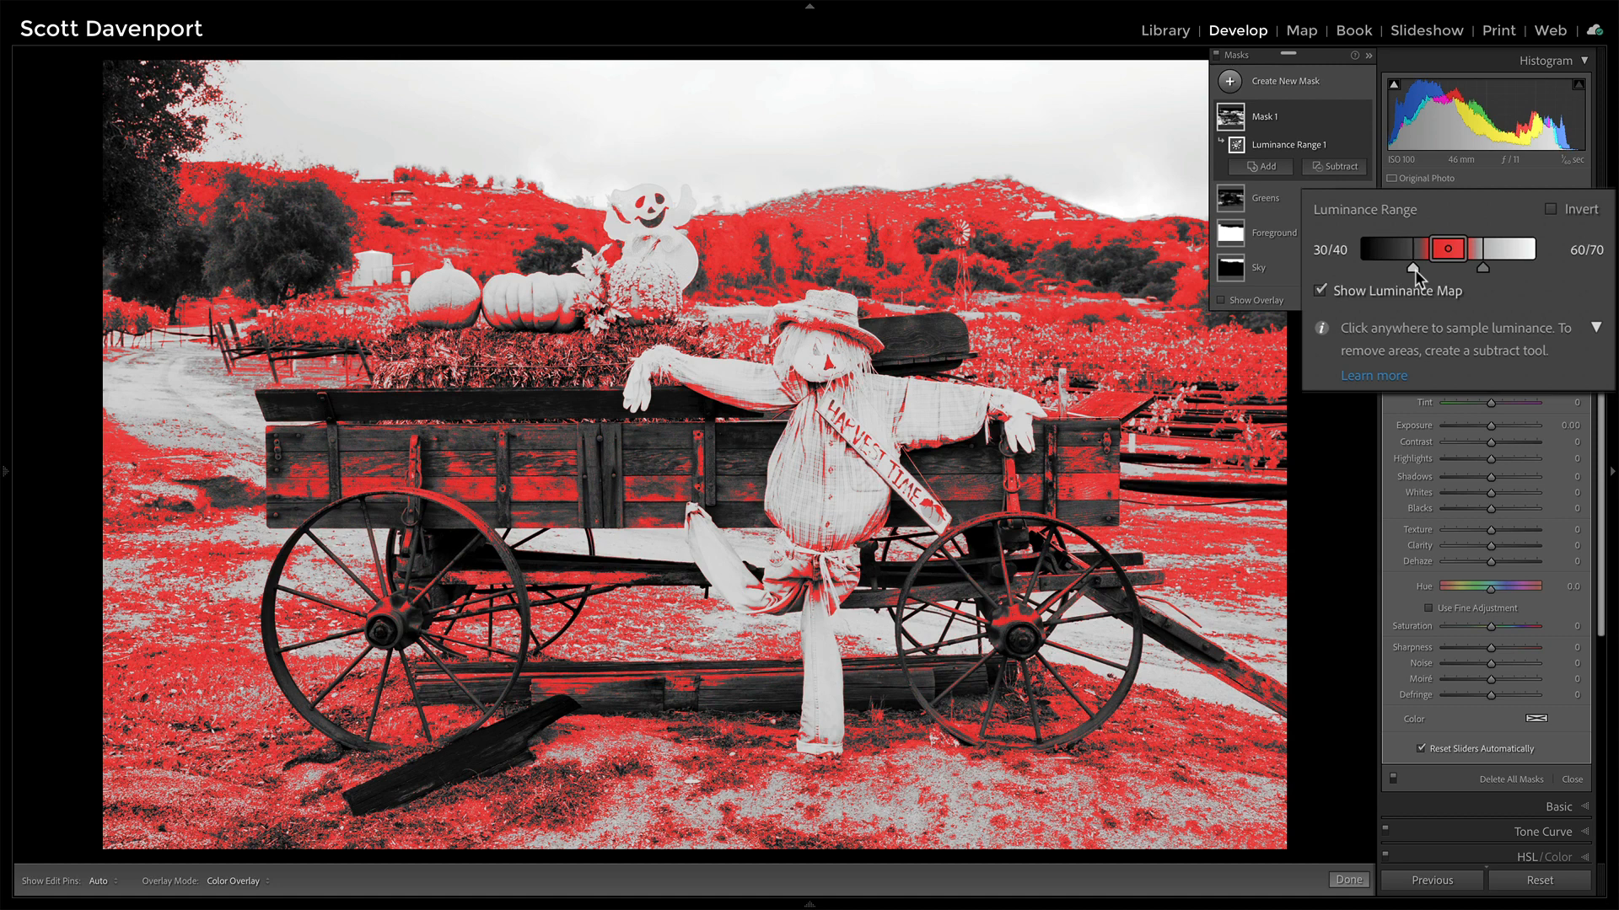
{"action": "left_click_drag", "start_coordinate": [1448, 250], "coordinate": [1391, 252]}
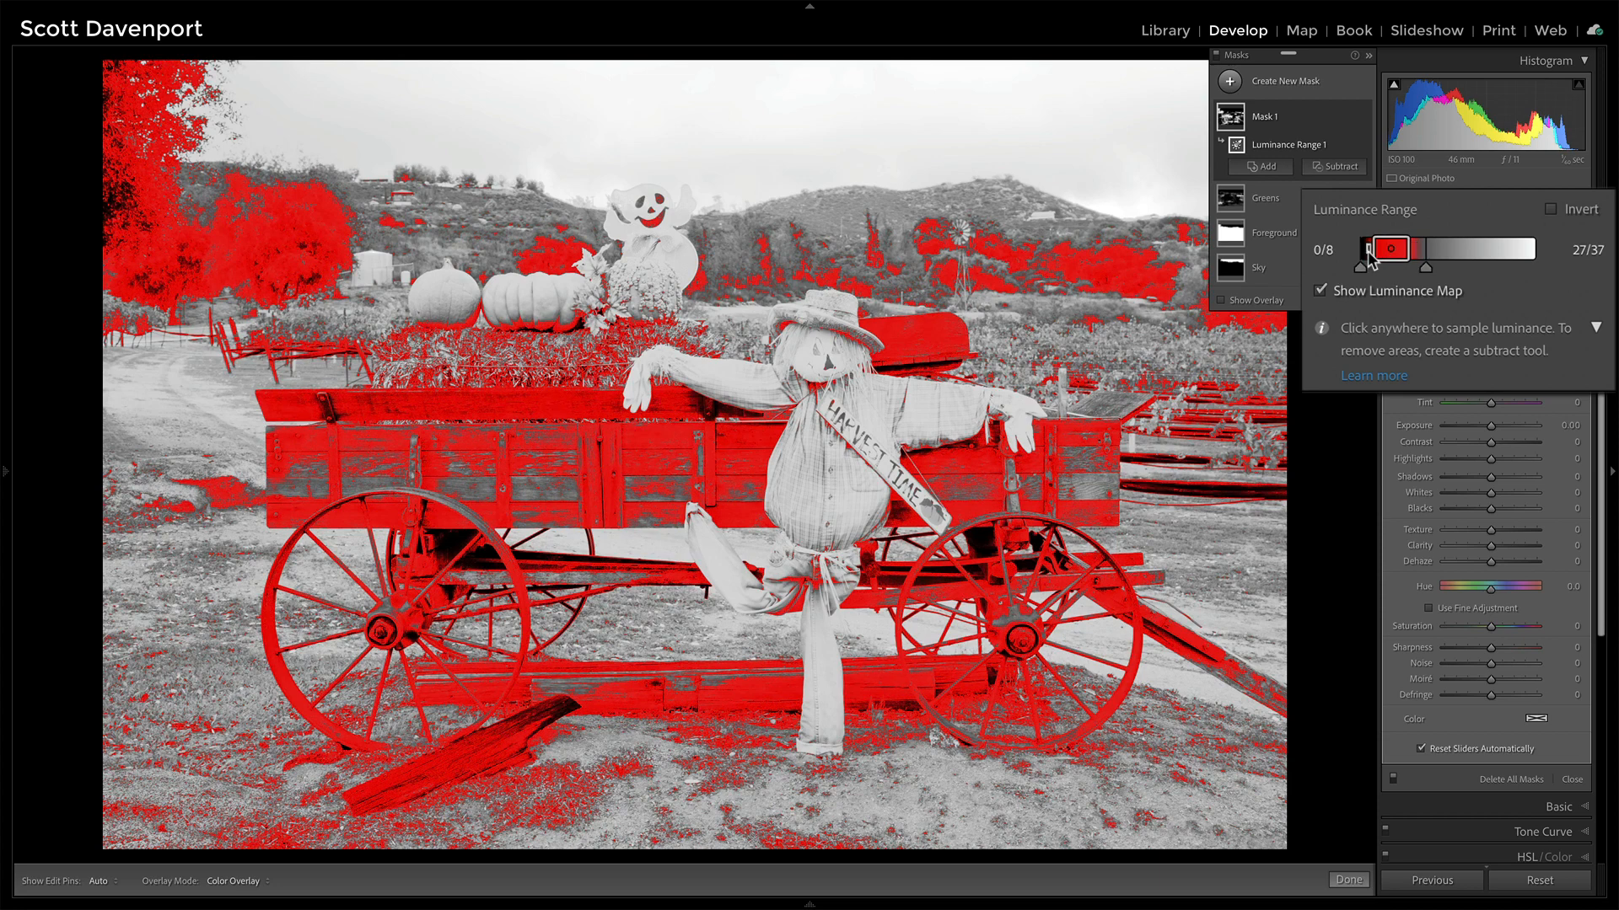
{"action": "left_click_drag", "start_coordinate": [1367, 253], "coordinate": [1368, 252]}
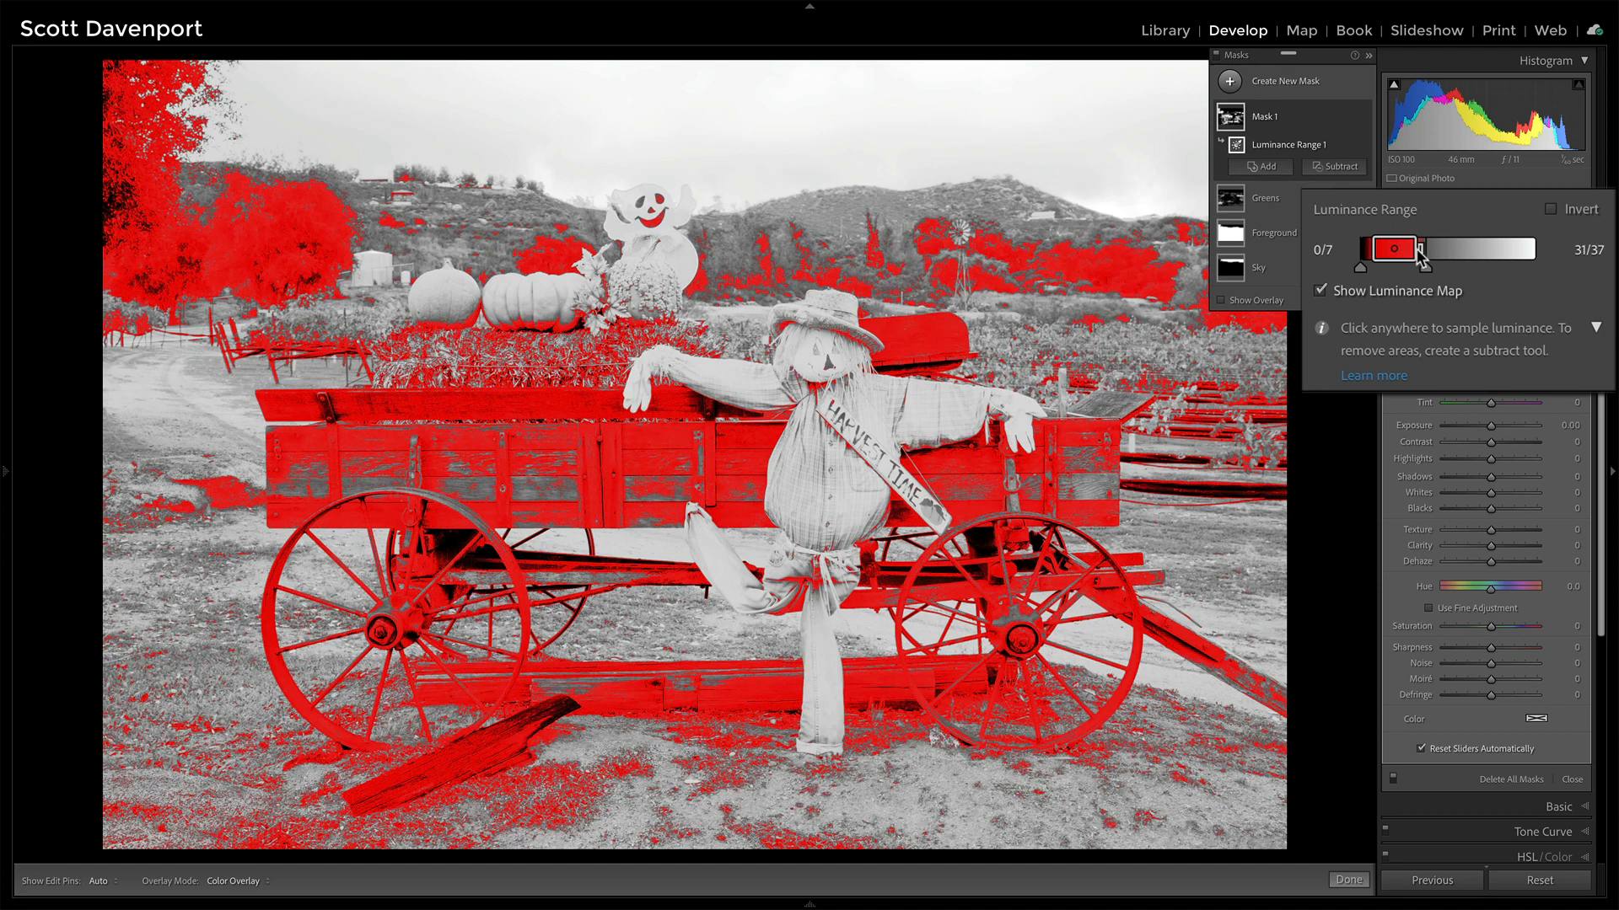
{"action": "mouse_move", "coordinate": [1423, 265]}
{"action": "left_mouse_down"}
{"action": "mouse_move", "coordinate": [1443, 272]}
{"action": "mouse_move", "coordinate": [1430, 254]}
{"action": "left_mouse_up"}
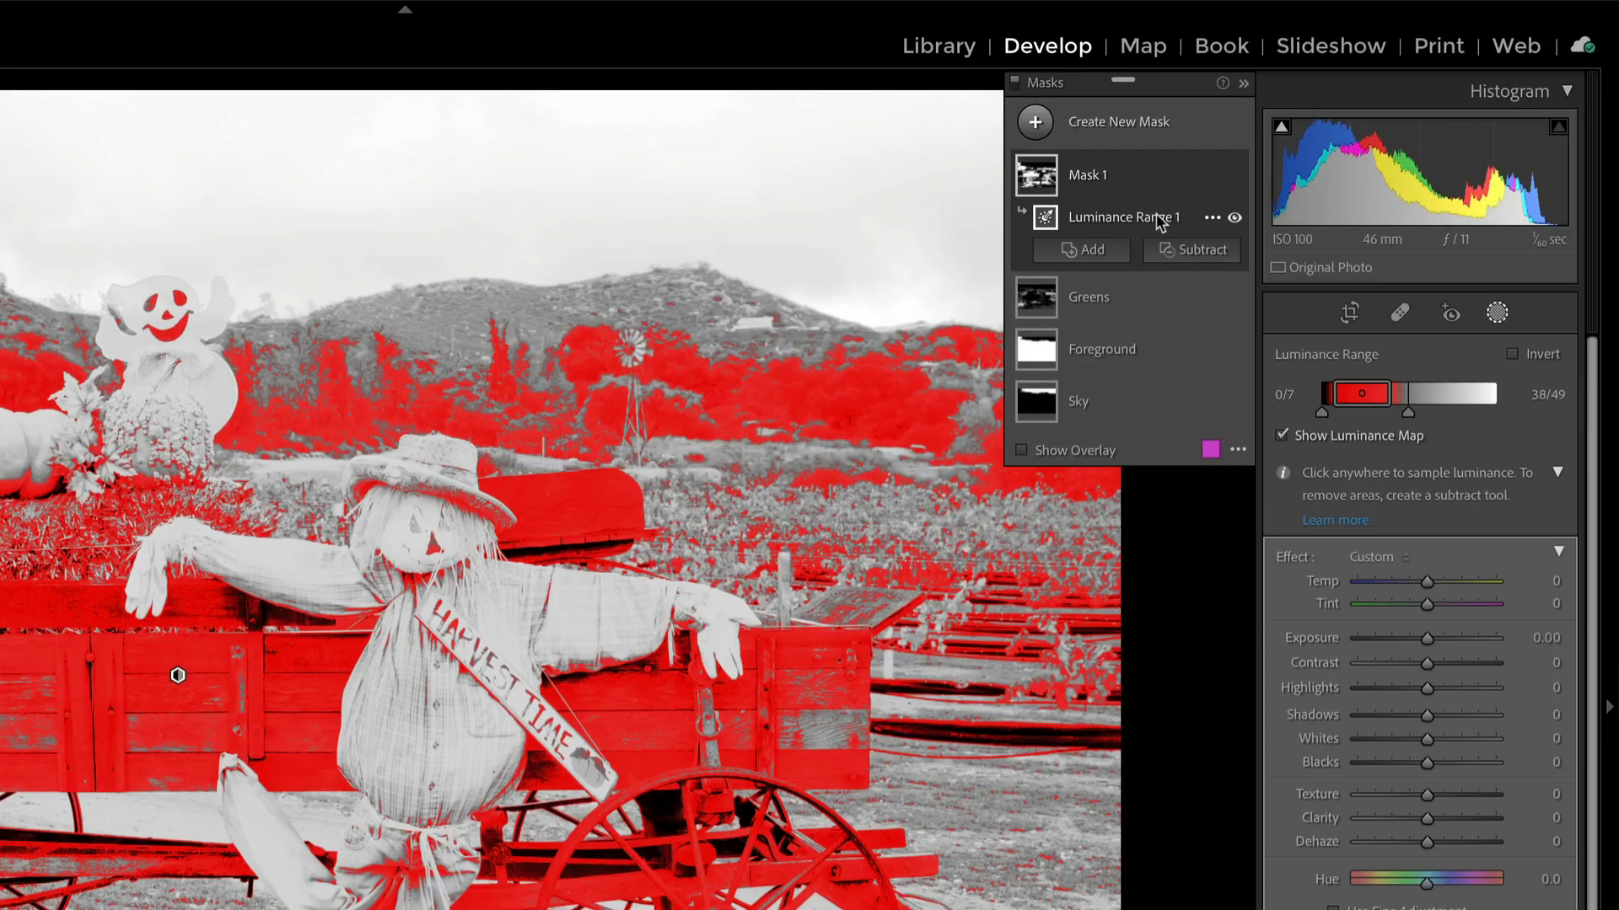
Intersect the luminance mask with a radial gradient and center its ellipse over the wagon bed
{"action": "left_click", "coordinate": [1212, 177]}
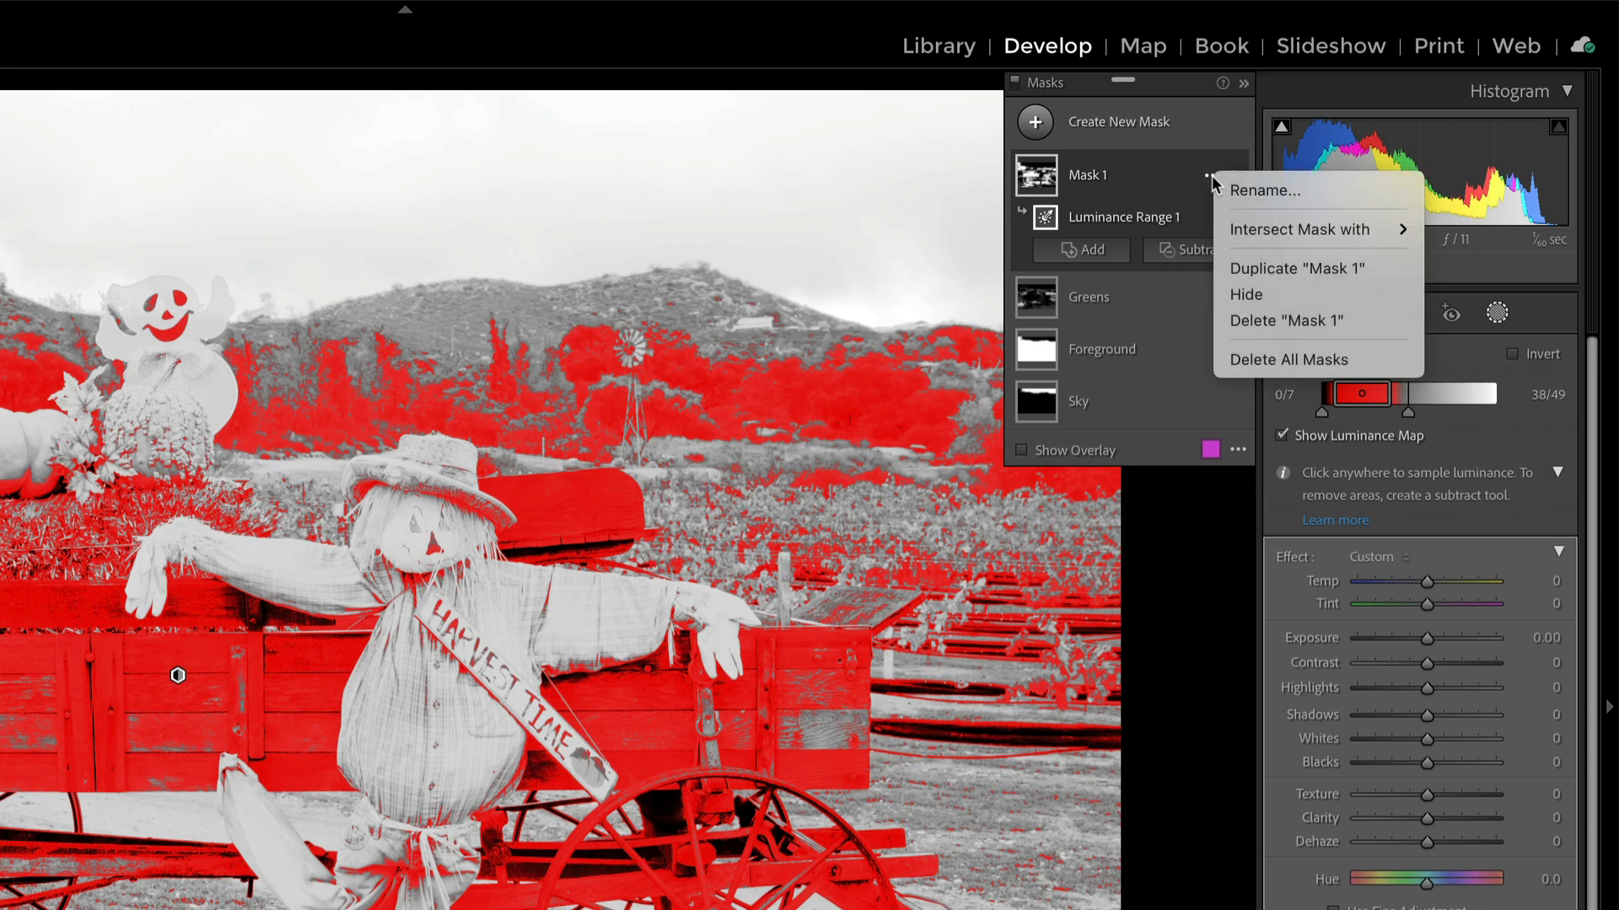
{"action": "mouse_move", "coordinate": [1231, 232]}
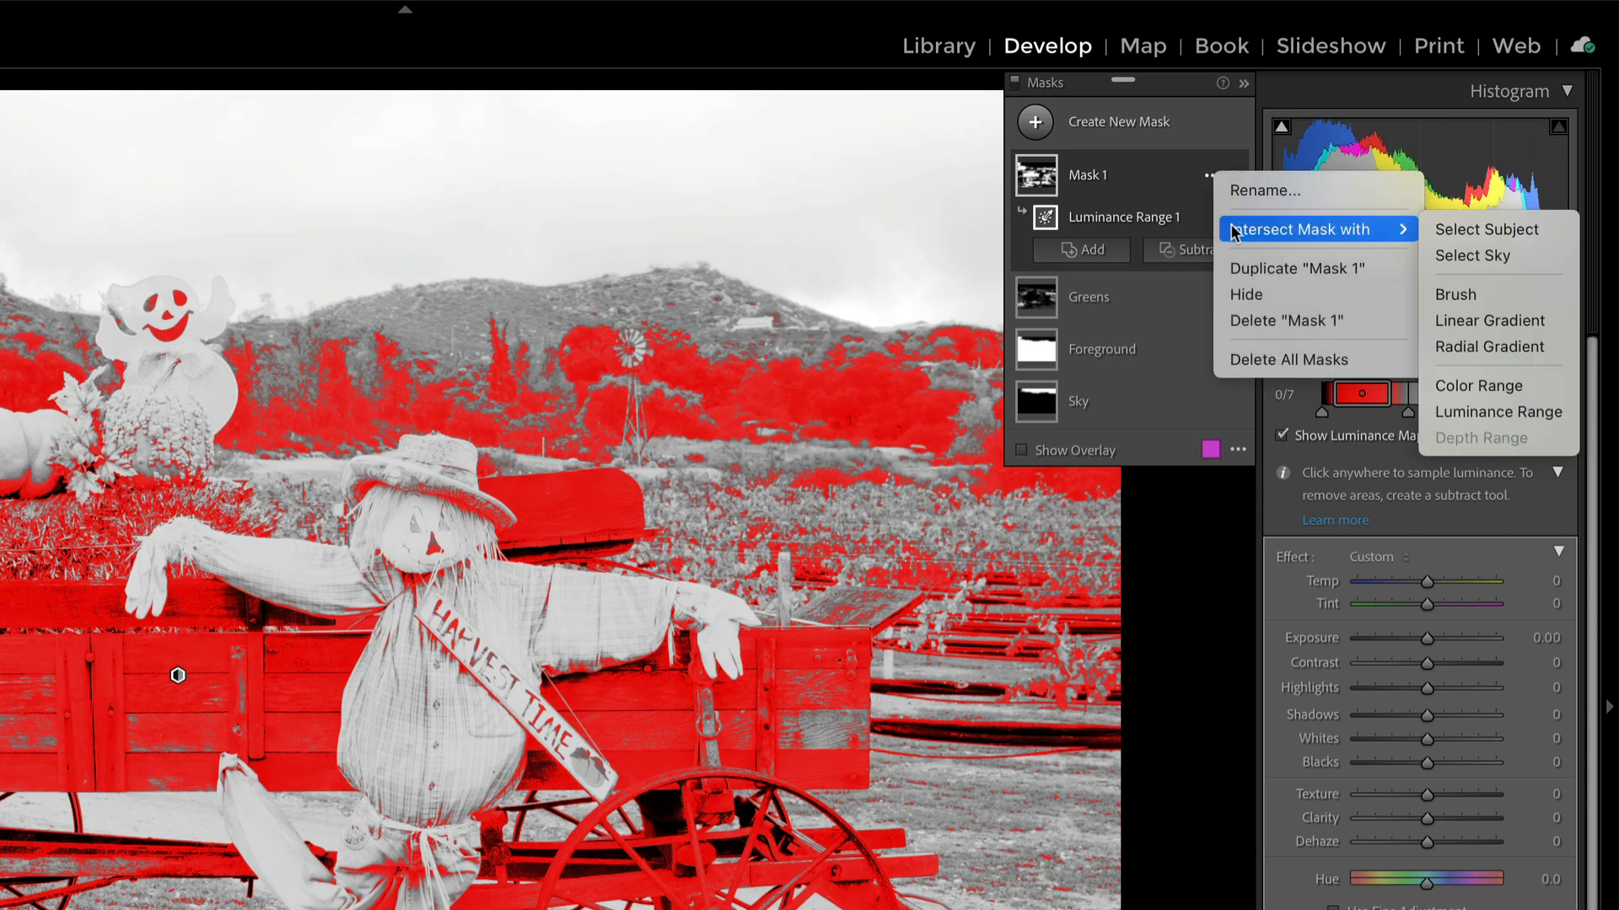
{"action": "left_click", "coordinate": [1450, 348]}
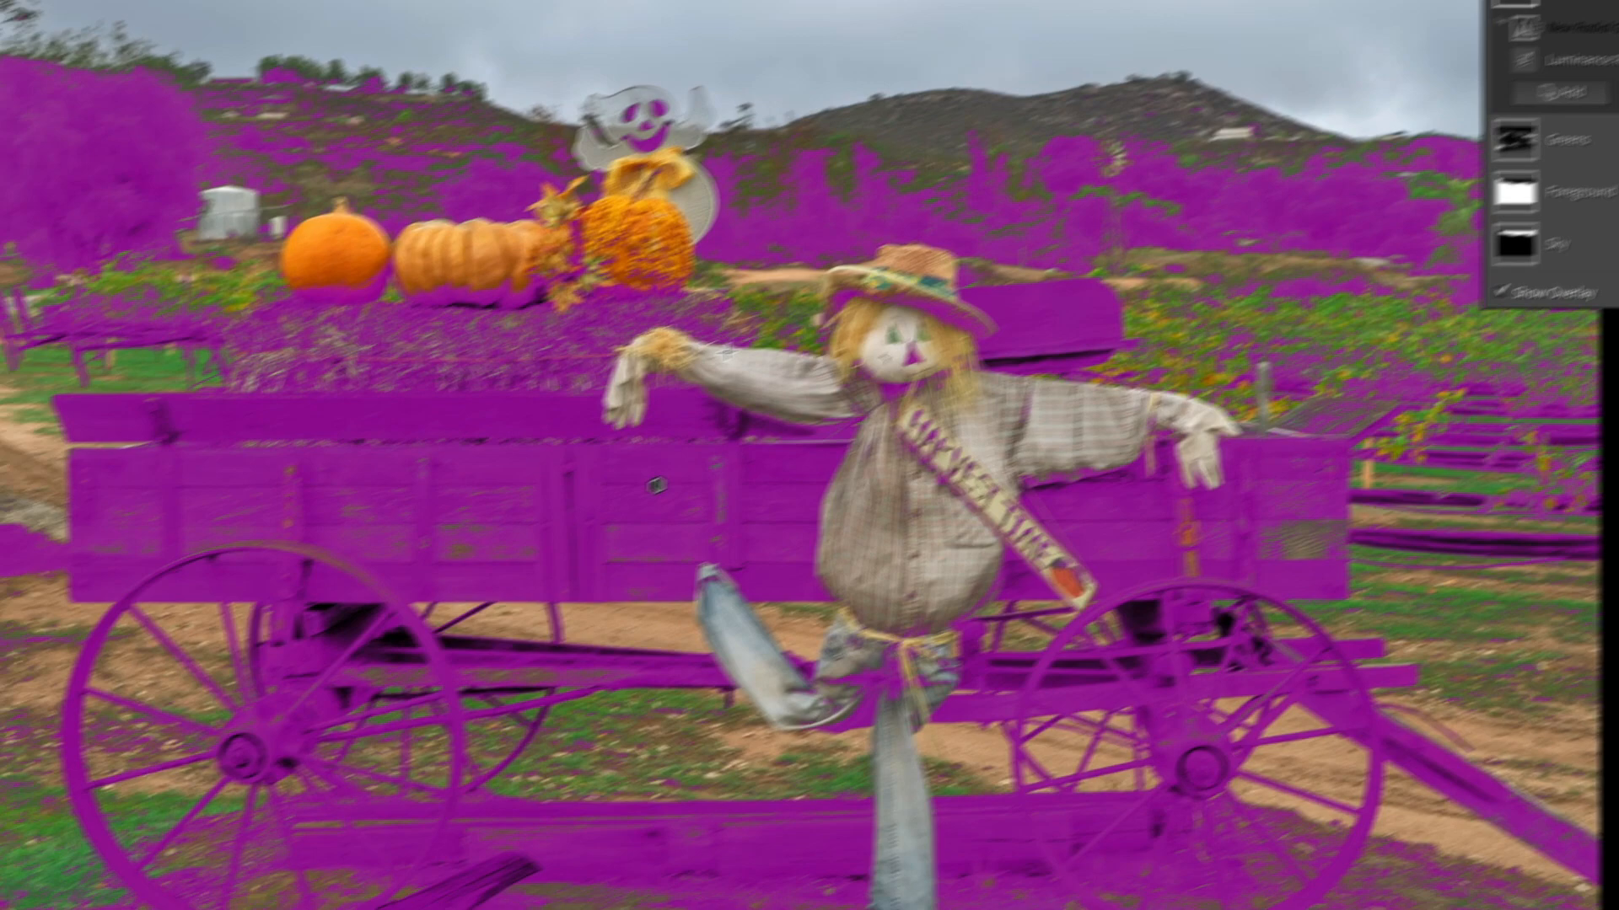
{"action": "left_click_drag", "start_coordinate": [435, 474], "coordinate": [902, 751]}
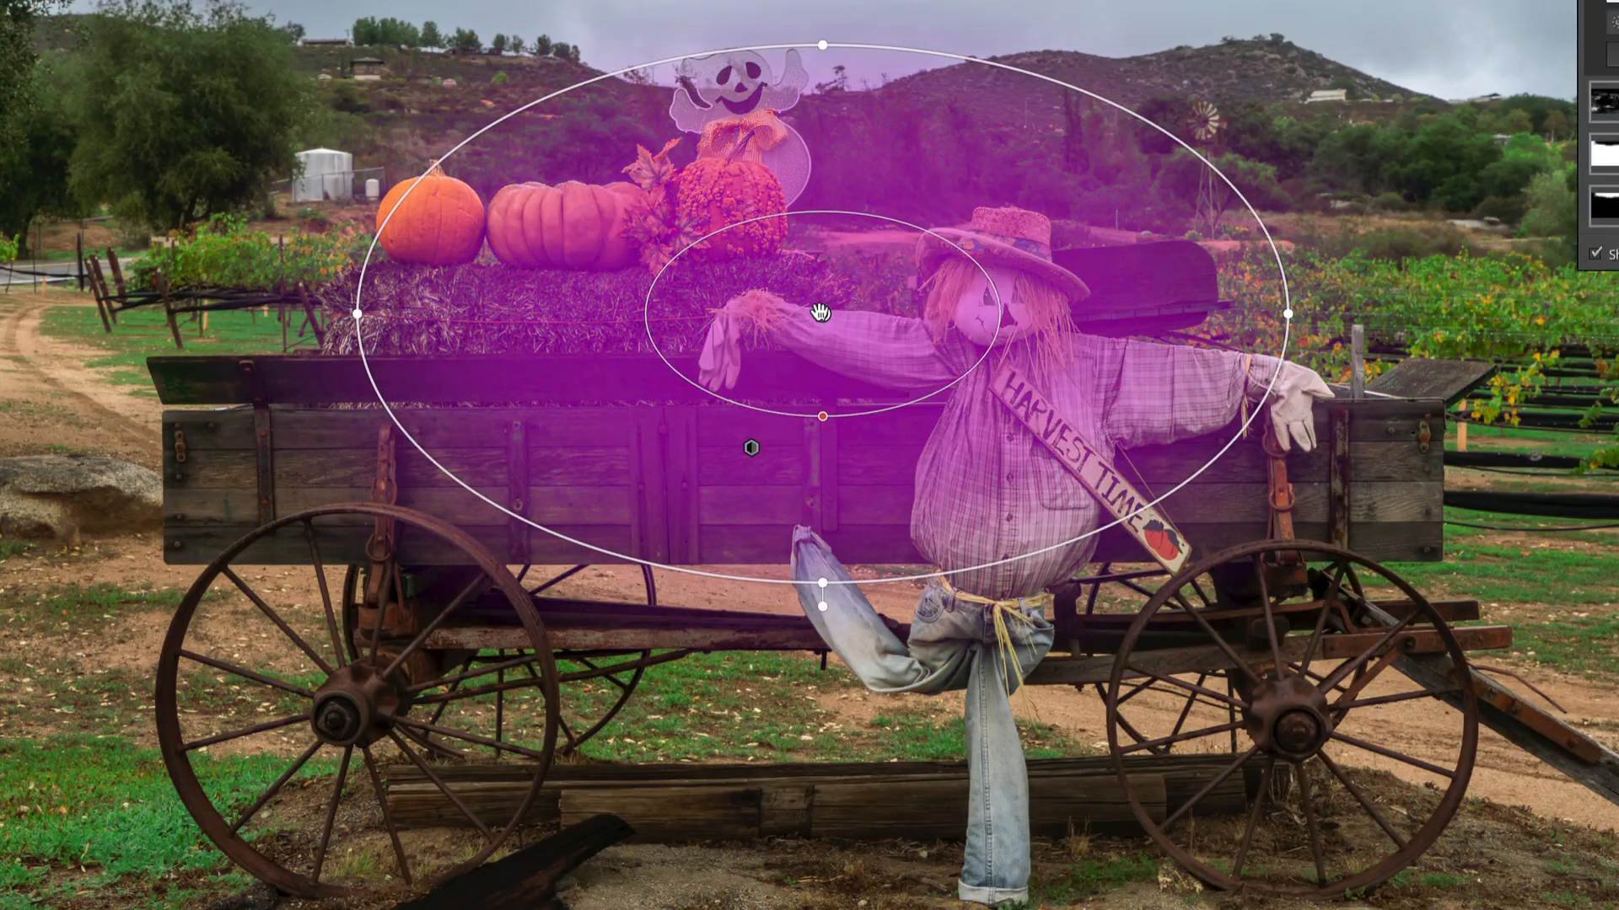
{"action": "left_click_drag", "start_coordinate": [837, 316], "coordinate": [809, 506]}
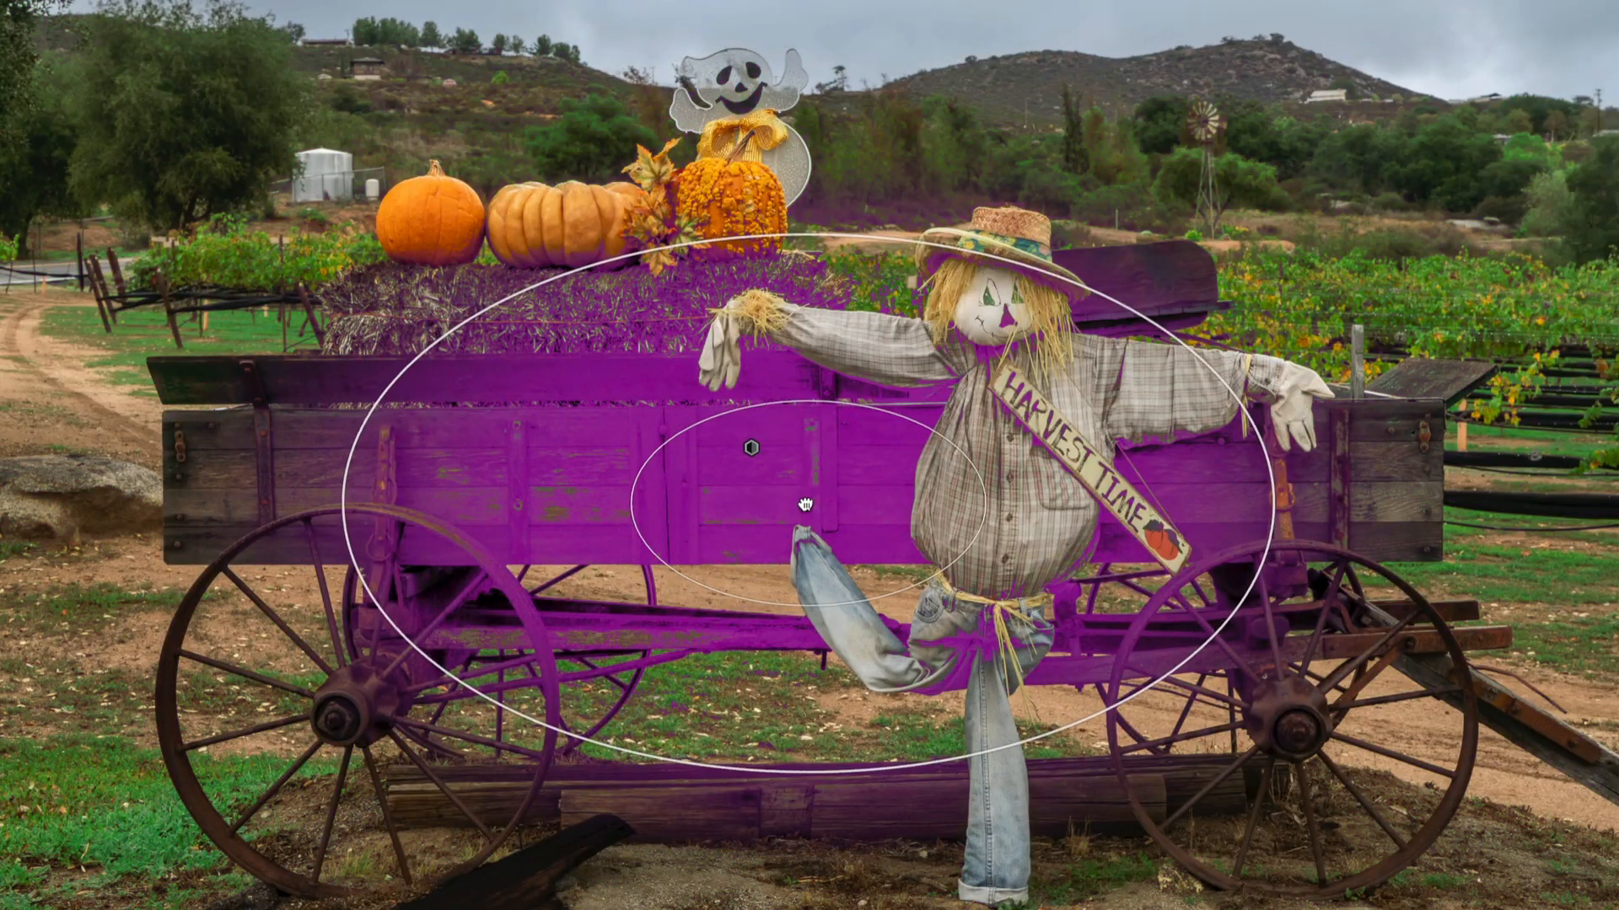
Widen, heighten and reposition the radial gradient to cover the whole wagon, including both wheels
{"action": "left_click_drag", "start_coordinate": [1273, 504], "coordinate": [1516, 518]}
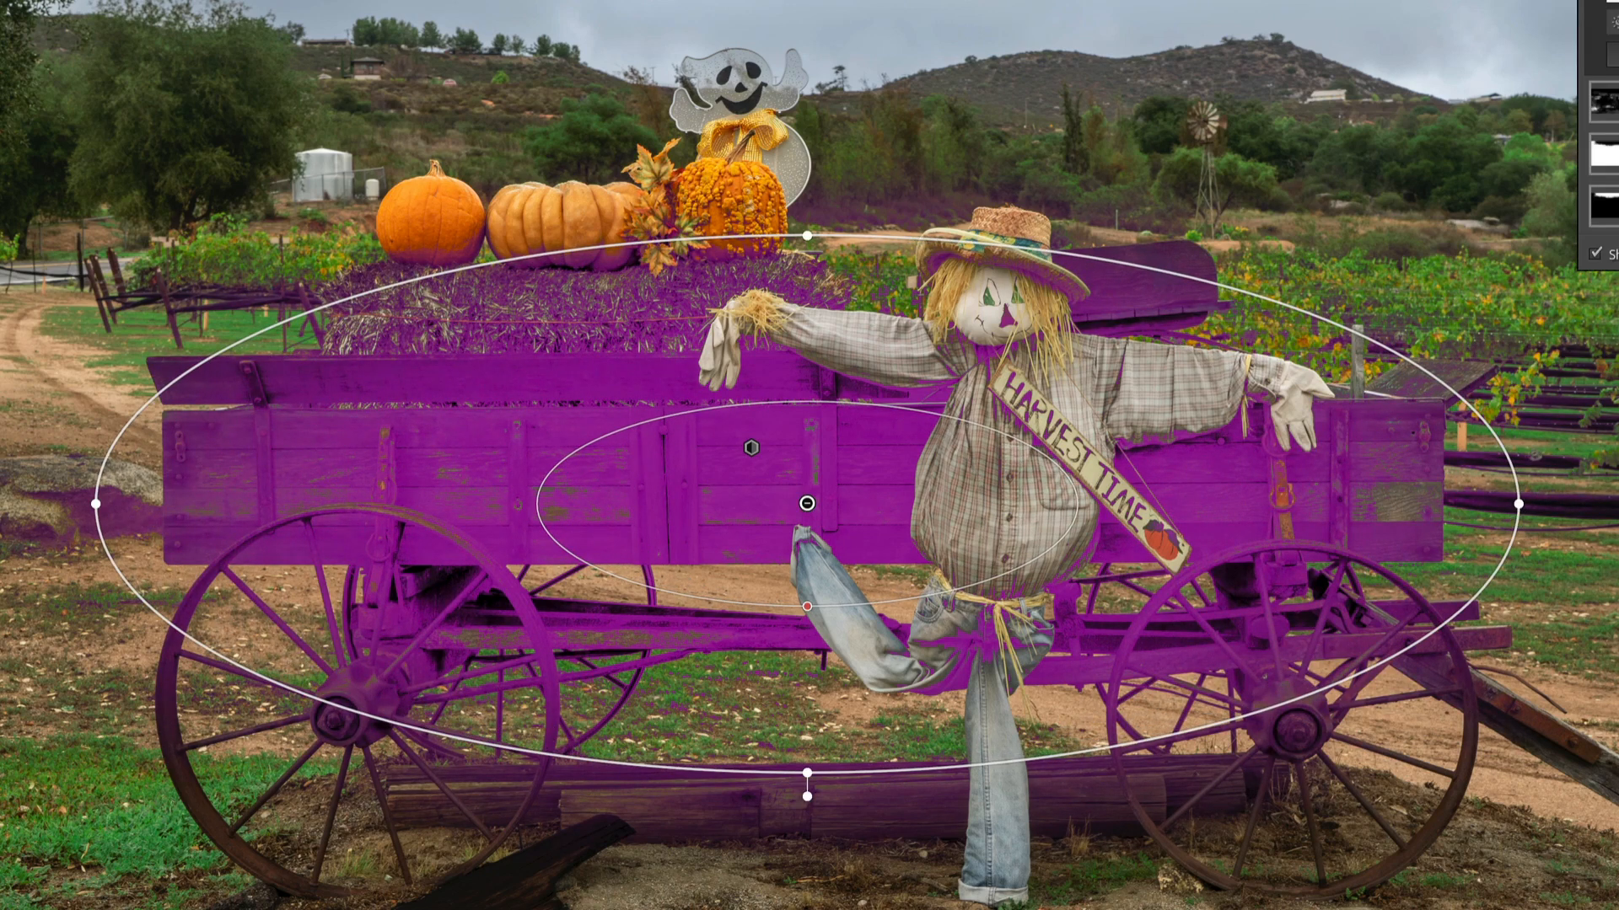
{"action": "left_click_drag", "start_coordinate": [806, 775], "coordinate": [792, 909]}
{"action": "left_click_drag", "start_coordinate": [796, 526], "coordinate": [772, 610]}
{"action": "left_click_drag", "start_coordinate": [1489, 622], "coordinate": [1541, 633]}
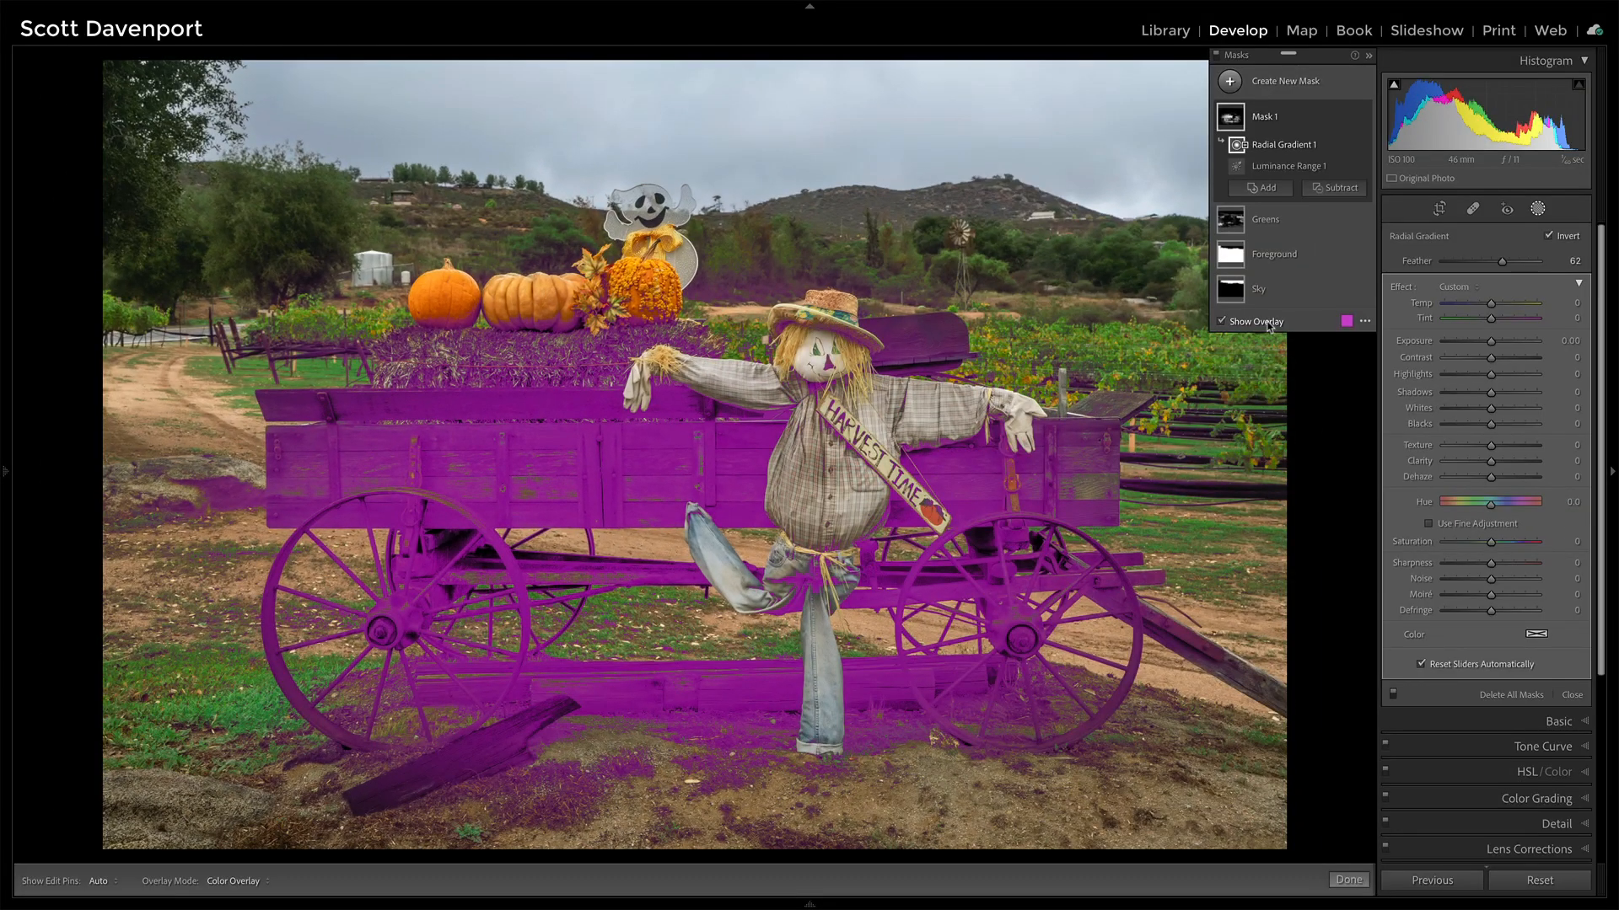
Hide the mask overlay and set the wagon mask's Texture to 19 and Clarity to 28, leaving Exposure at 0.00
{"action": "left_click", "coordinate": [1612, 253]}
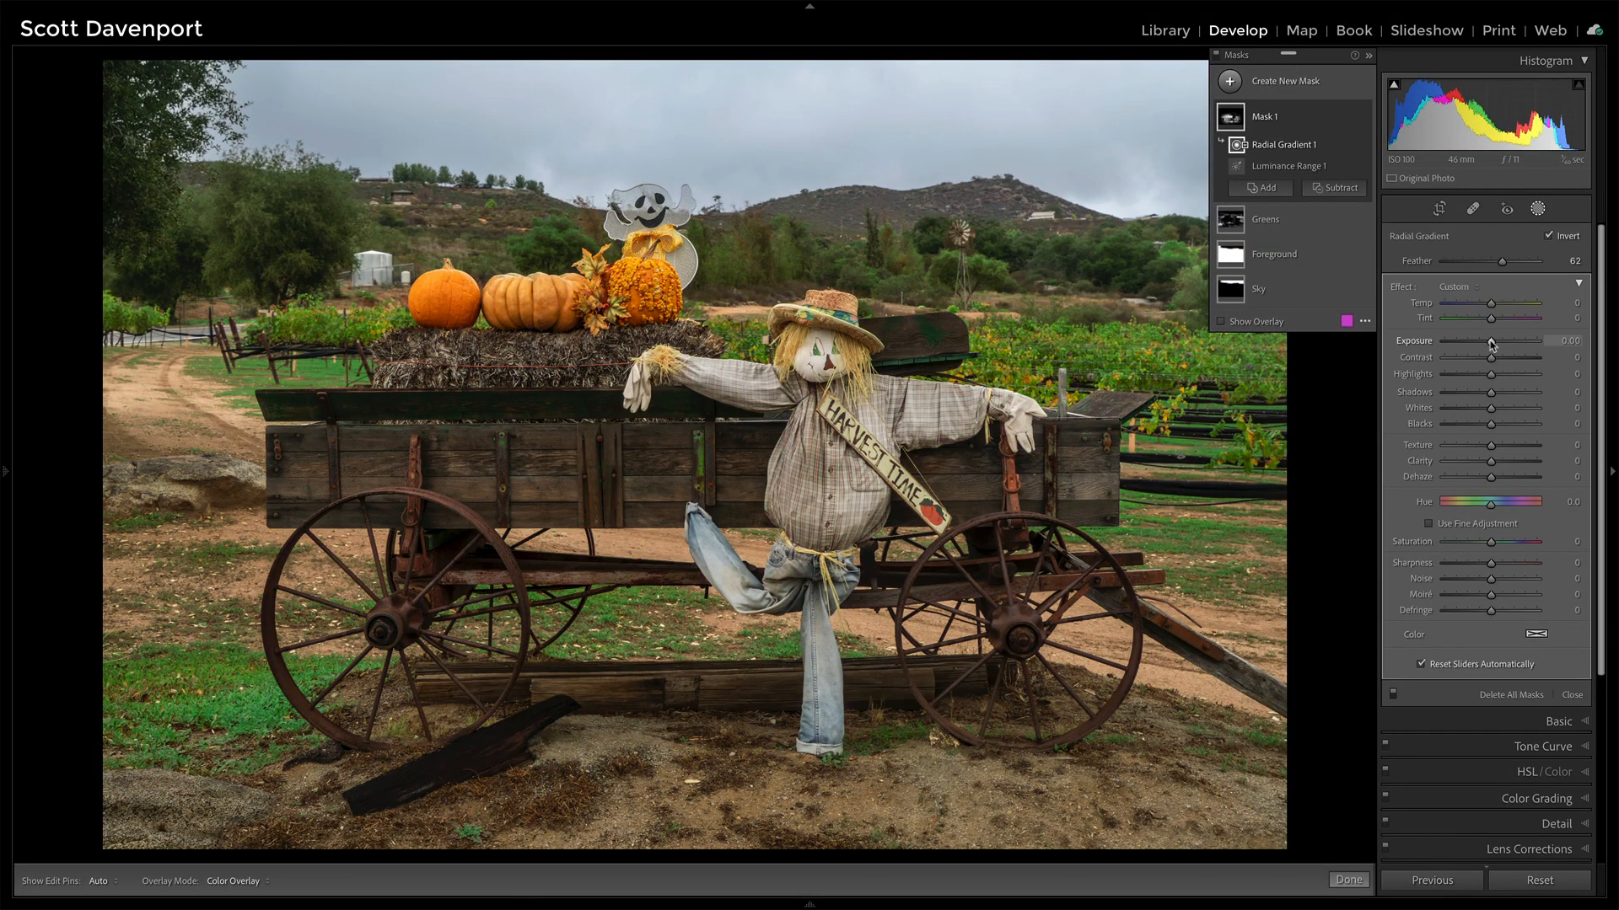
{"action": "left_click_drag", "start_coordinate": [1491, 343], "coordinate": [1500, 344]}
{"action": "double_click", "coordinate": [1416, 341]}
{"action": "key", "text": "o"}
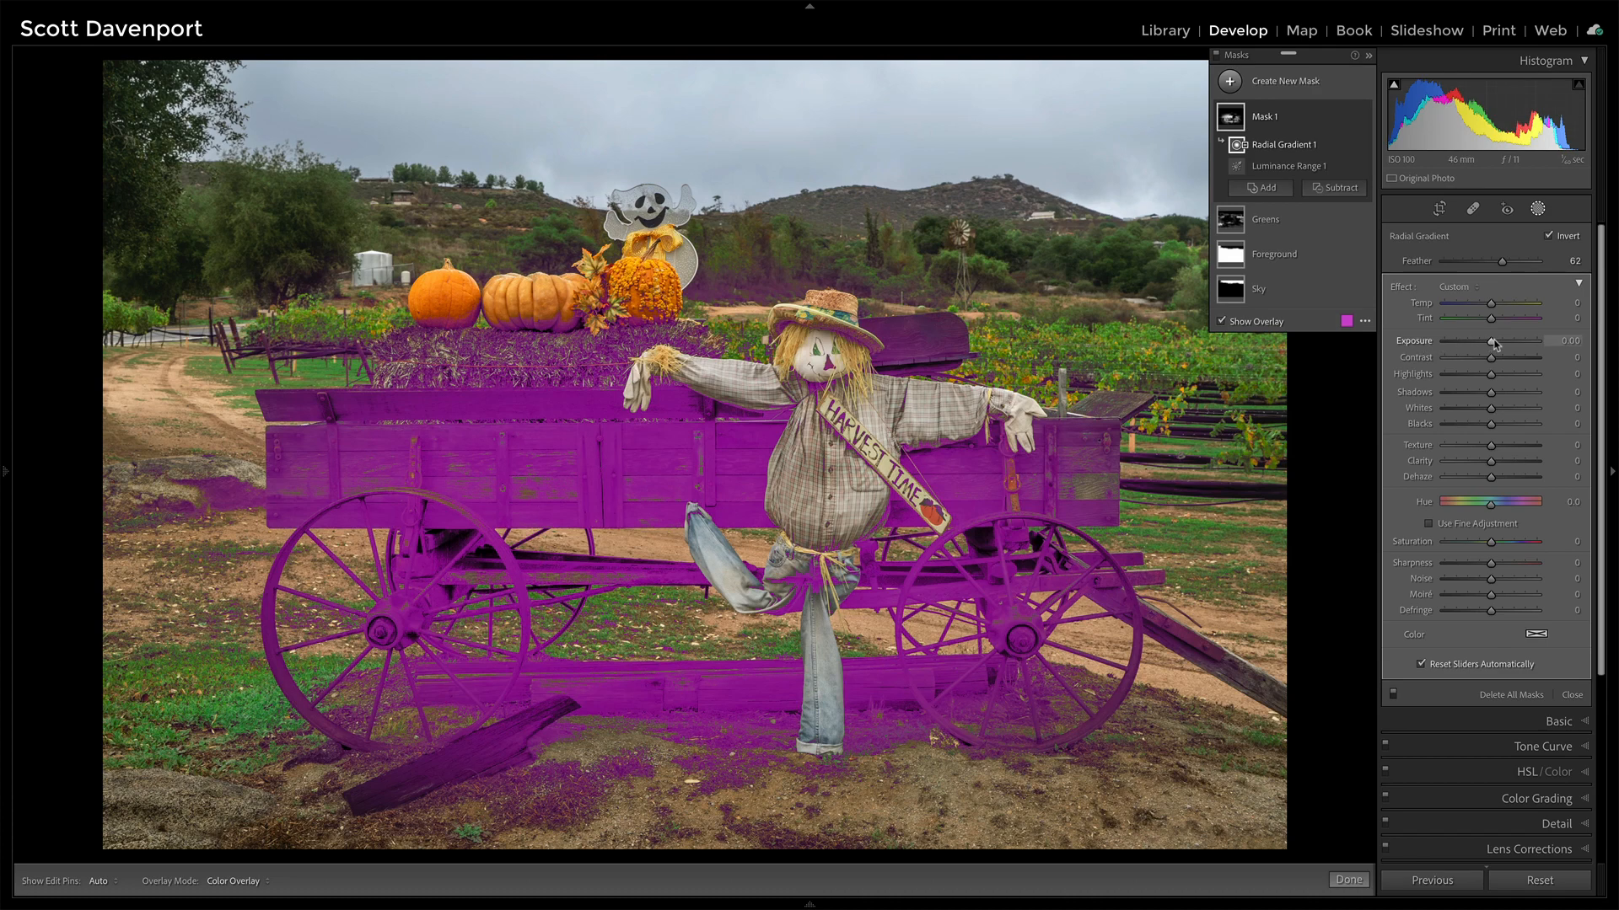
{"action": "key", "text": "o"}
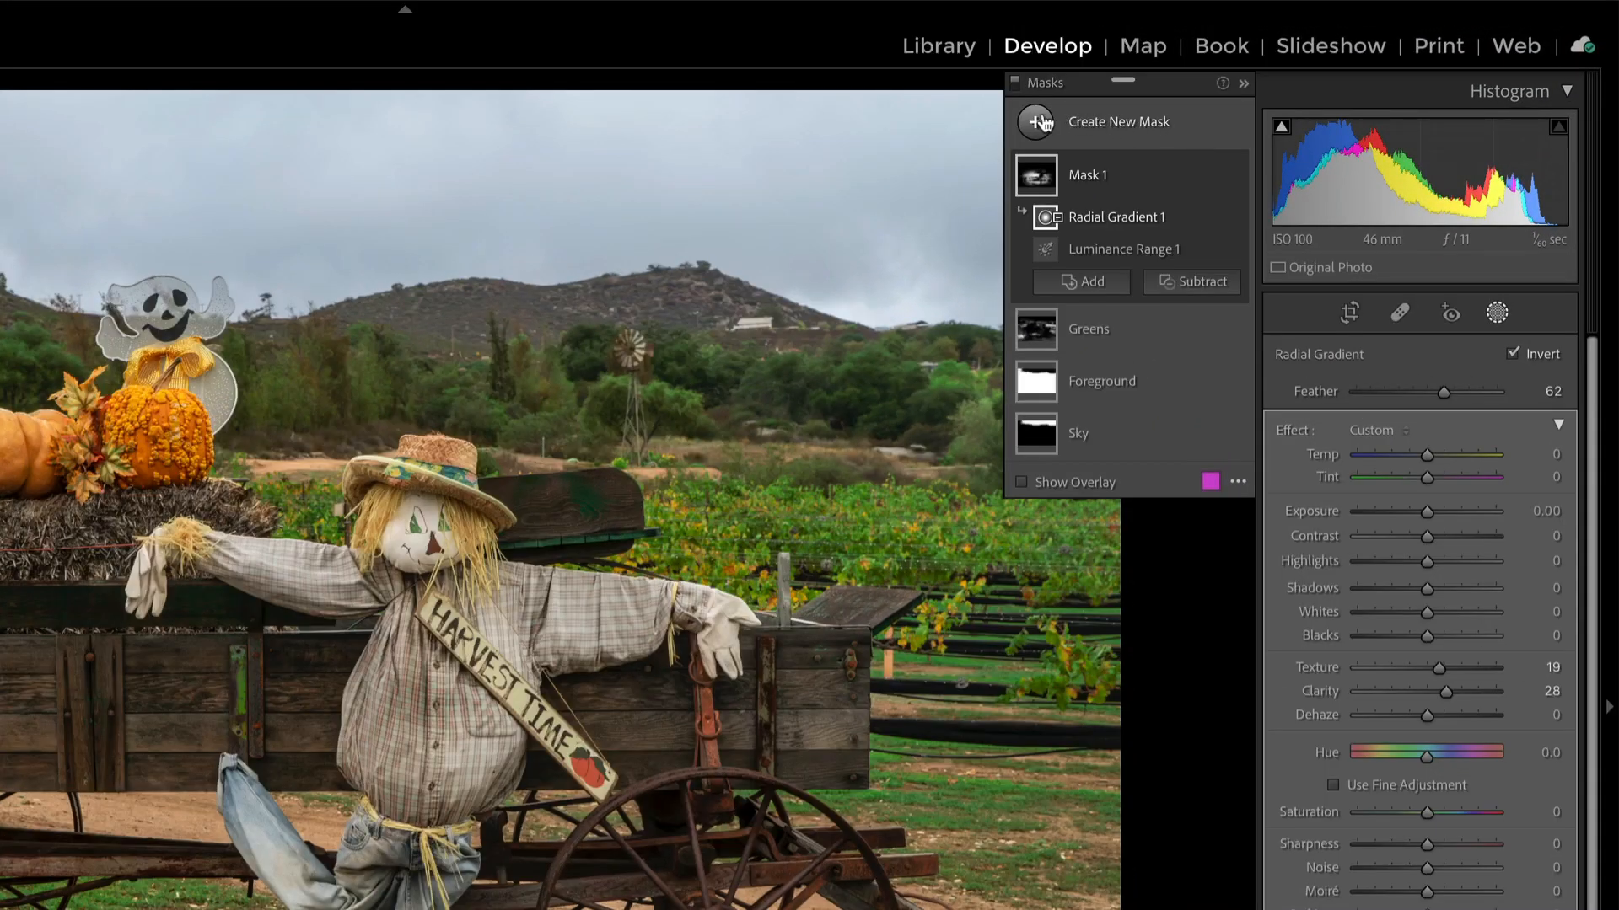
Create a Select Subject mask and subtract the wagon's raised seat and front corner board from it with a brush
{"action": "left_click", "coordinate": [1042, 124]}
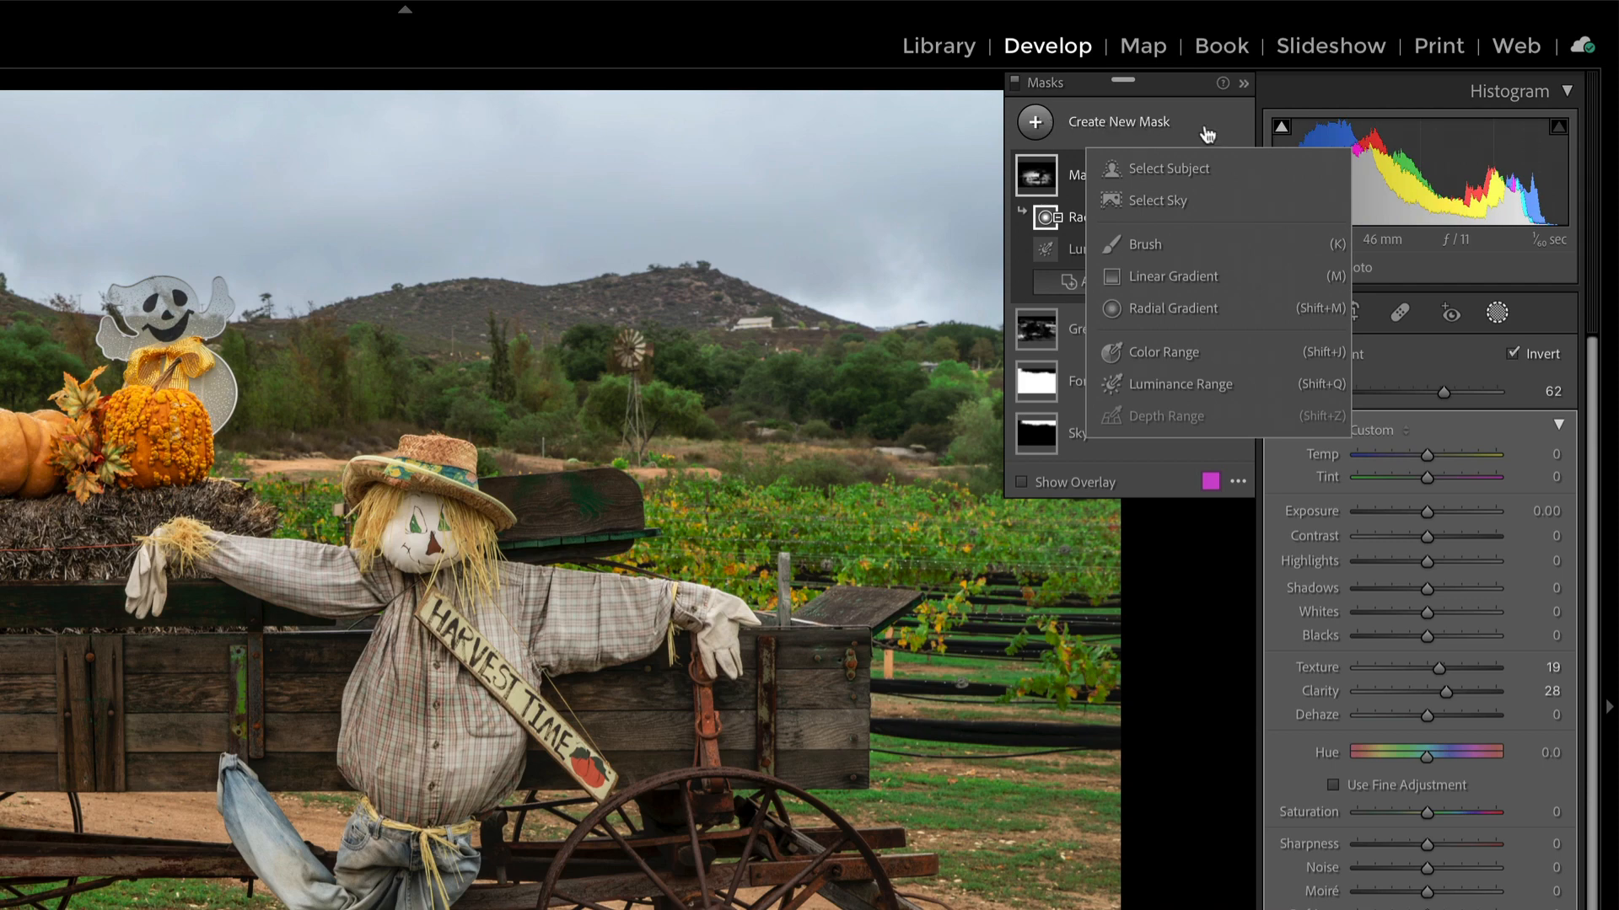
{"action": "left_click", "coordinate": [1210, 167]}
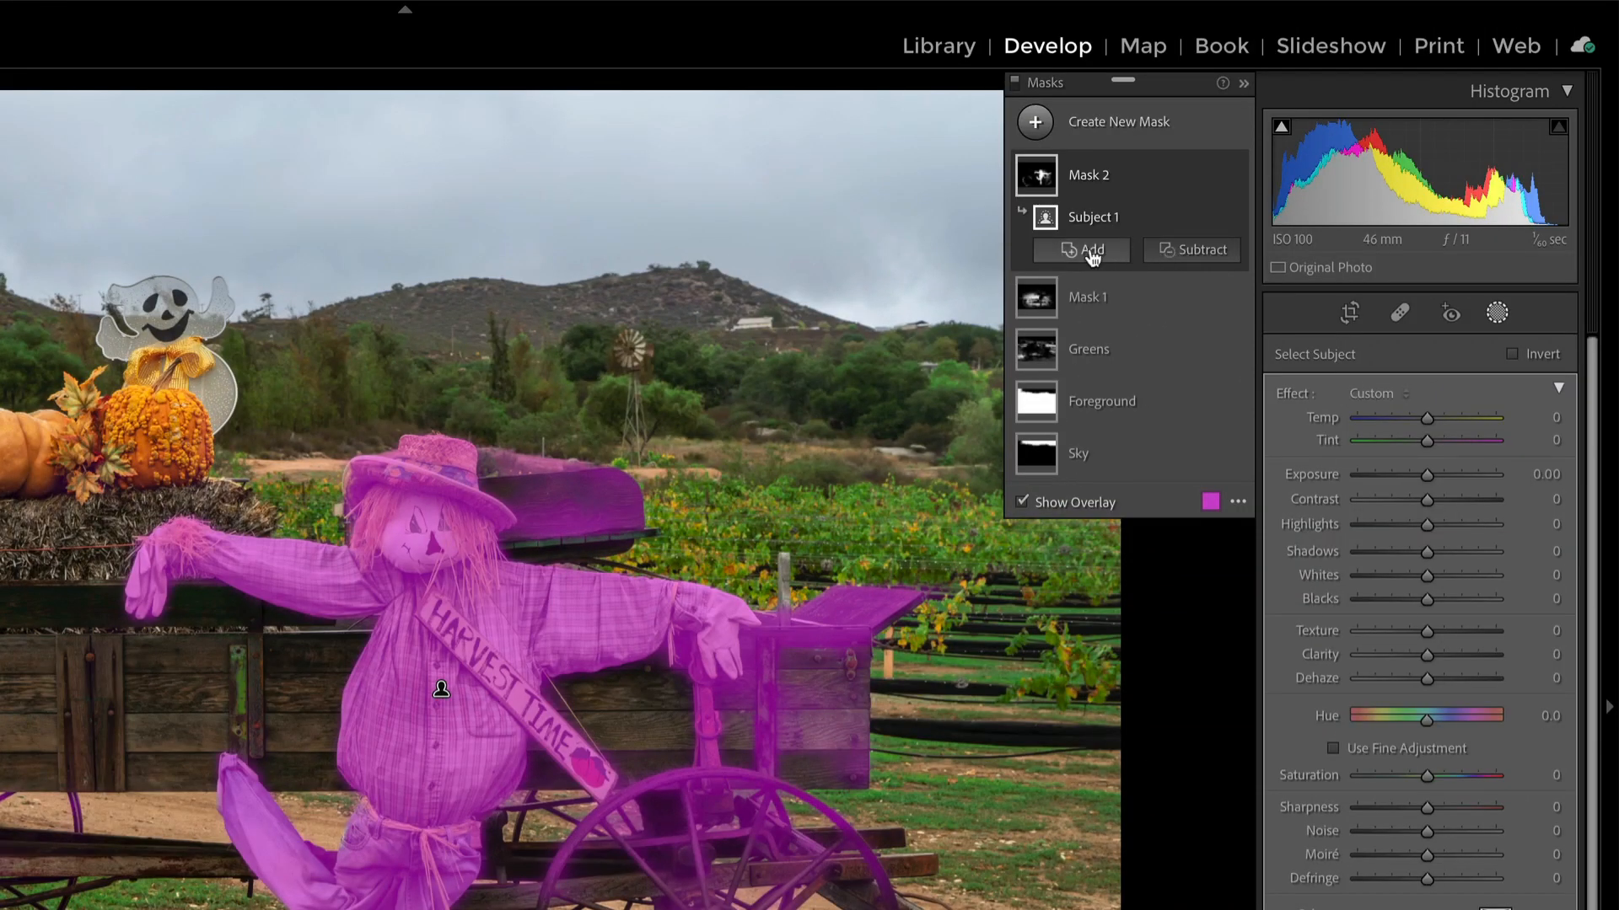
{"action": "left_click", "coordinate": [1175, 252]}
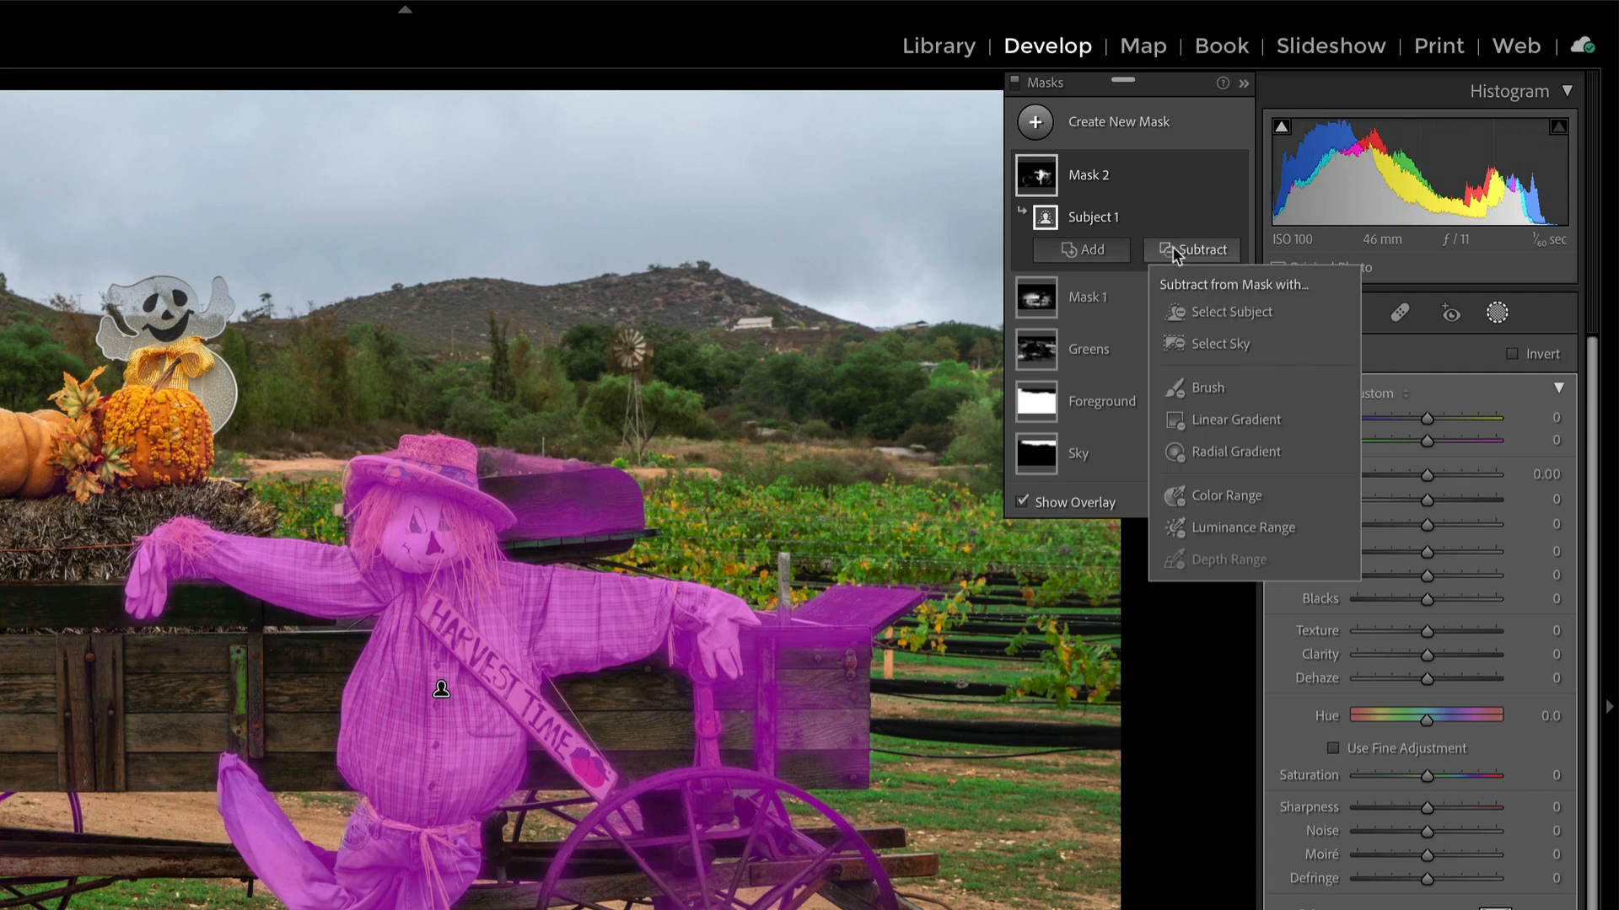
{"action": "left_click", "coordinate": [1198, 390]}
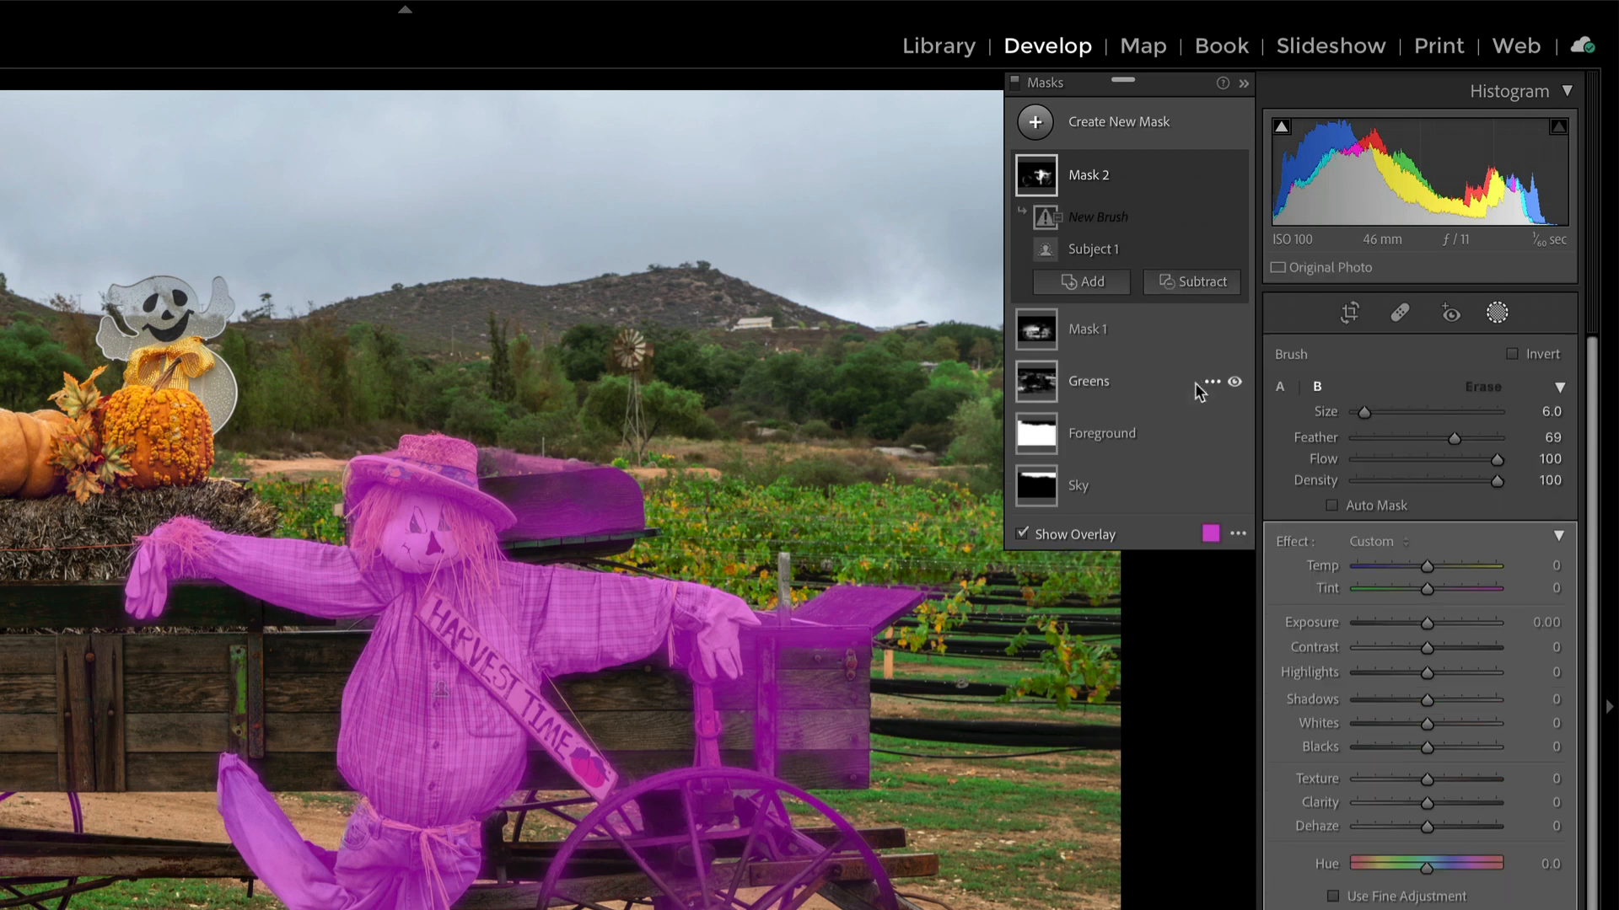
{"action": "mouse_move", "coordinate": [547, 478]}
{"action": "left_mouse_down"}
{"action": "mouse_move", "coordinate": [548, 525]}
{"action": "mouse_move", "coordinate": [515, 460]}
{"action": "mouse_move", "coordinate": [536, 477]}
{"action": "mouse_move", "coordinate": [574, 467]}
{"action": "mouse_move", "coordinate": [609, 524]}
{"action": "mouse_move", "coordinate": [623, 517]}
{"action": "mouse_move", "coordinate": [533, 461]}
{"action": "mouse_move", "coordinate": [624, 506]}
{"action": "left_mouse_up"}
{"action": "mouse_move", "coordinate": [795, 594]}
{"action": "left_mouse_down"}
{"action": "mouse_move", "coordinate": [759, 672]}
{"action": "mouse_move", "coordinate": [691, 717]}
{"action": "mouse_move", "coordinate": [784, 666]}
{"action": "mouse_move", "coordinate": [843, 591]}
{"action": "mouse_move", "coordinate": [879, 603]}
{"action": "left_mouse_up"}
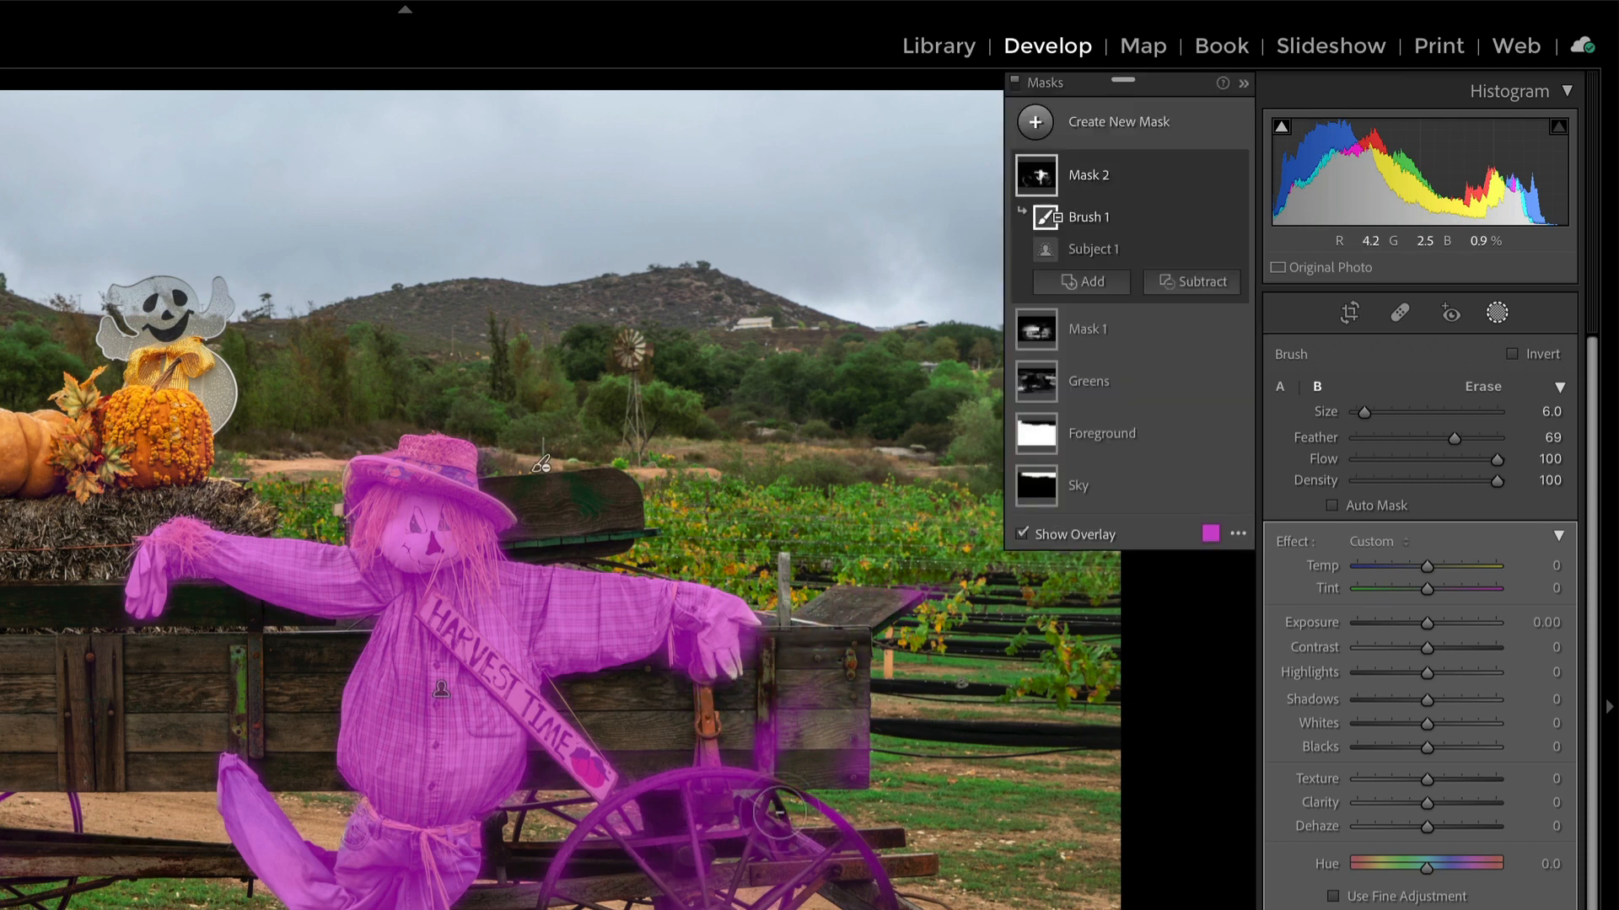
Enlarge the subtracting brush to 11.0 and paint both wheels and the fallen plank out of the subject mask
{"action": "key", "text": "bracketright"}
{"action": "key", "text": "bracketright"}
{"action": "key", "text": "bracketright"}
{"action": "key", "text": "bracketright"}
{"action": "key", "text": "bracketright"}
{"action": "key", "text": "bracketright"}
{"action": "left_click_drag", "start_coordinate": [780, 811], "coordinate": [791, 804]}
{"action": "mouse_move", "coordinate": [789, 343]}
{"action": "left_mouse_down"}
{"action": "mouse_move", "coordinate": [734, 322]}
{"action": "mouse_move", "coordinate": [600, 410]}
{"action": "mouse_move", "coordinate": [682, 330]}
{"action": "mouse_move", "coordinate": [671, 540]}
{"action": "mouse_move", "coordinate": [741, 430]}
{"action": "mouse_move", "coordinate": [779, 287]}
{"action": "mouse_move", "coordinate": [881, 169]}
{"action": "mouse_move", "coordinate": [873, 422]}
{"action": "mouse_move", "coordinate": [637, 649]}
{"action": "mouse_move", "coordinate": [716, 598]}
{"action": "mouse_move", "coordinate": [647, 580]}
{"action": "left_mouse_up"}
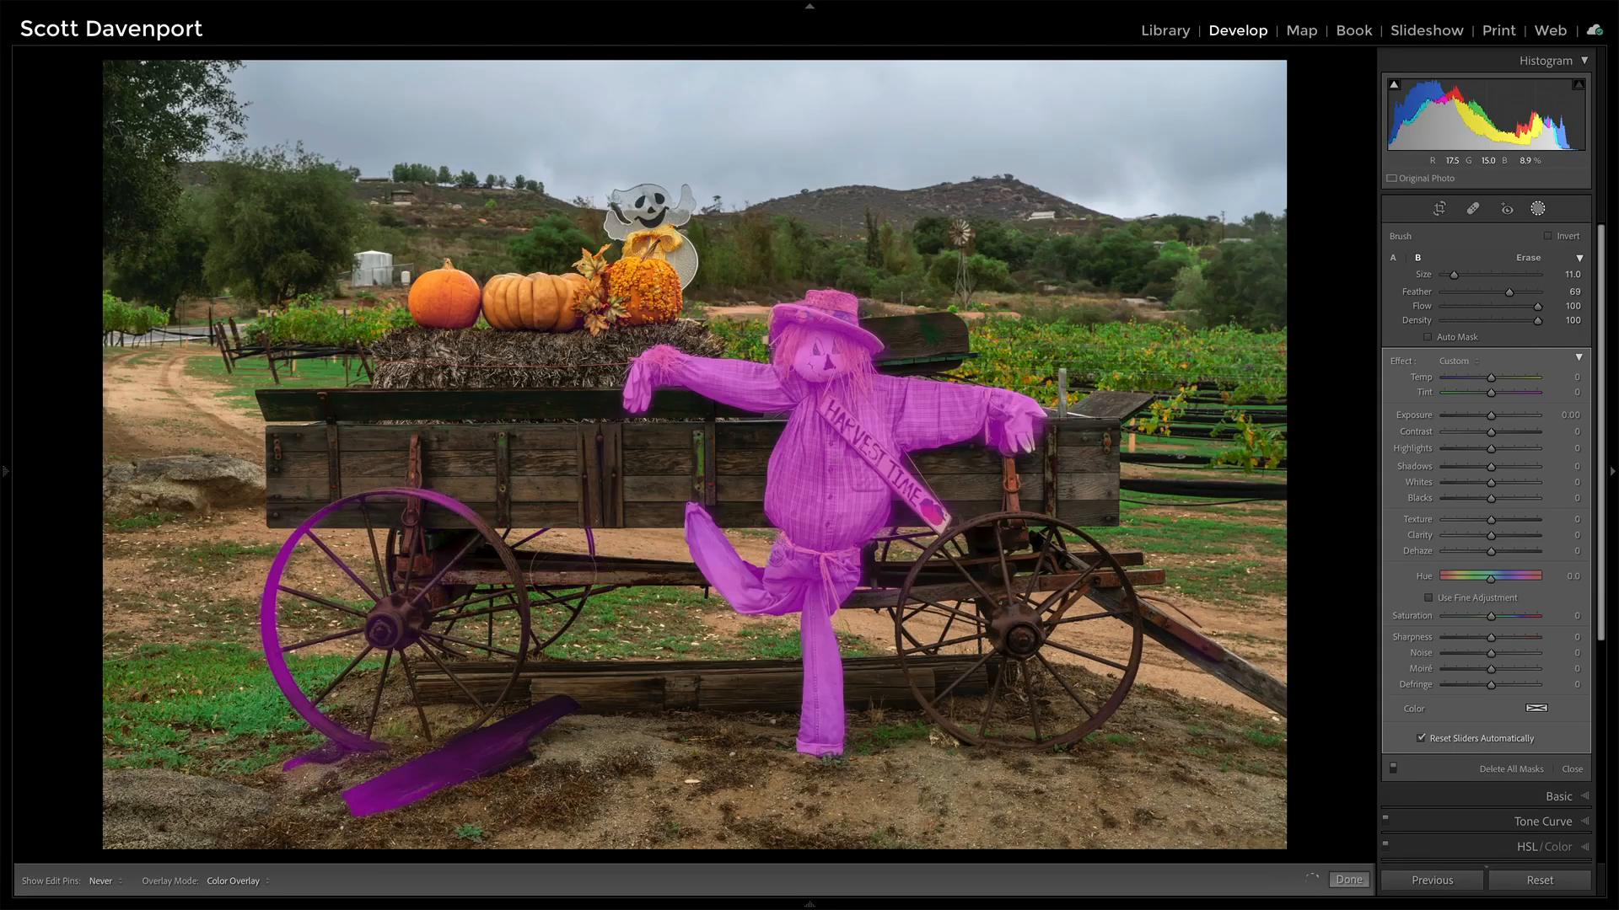
{"action": "mouse_move", "coordinate": [345, 491]}
{"action": "left_mouse_down"}
{"action": "mouse_move", "coordinate": [492, 720]}
{"action": "mouse_move", "coordinate": [386, 776]}
{"action": "mouse_move", "coordinate": [574, 691]}
{"action": "mouse_move", "coordinate": [513, 737]}
{"action": "mouse_move", "coordinate": [350, 779]}
{"action": "left_mouse_up"}
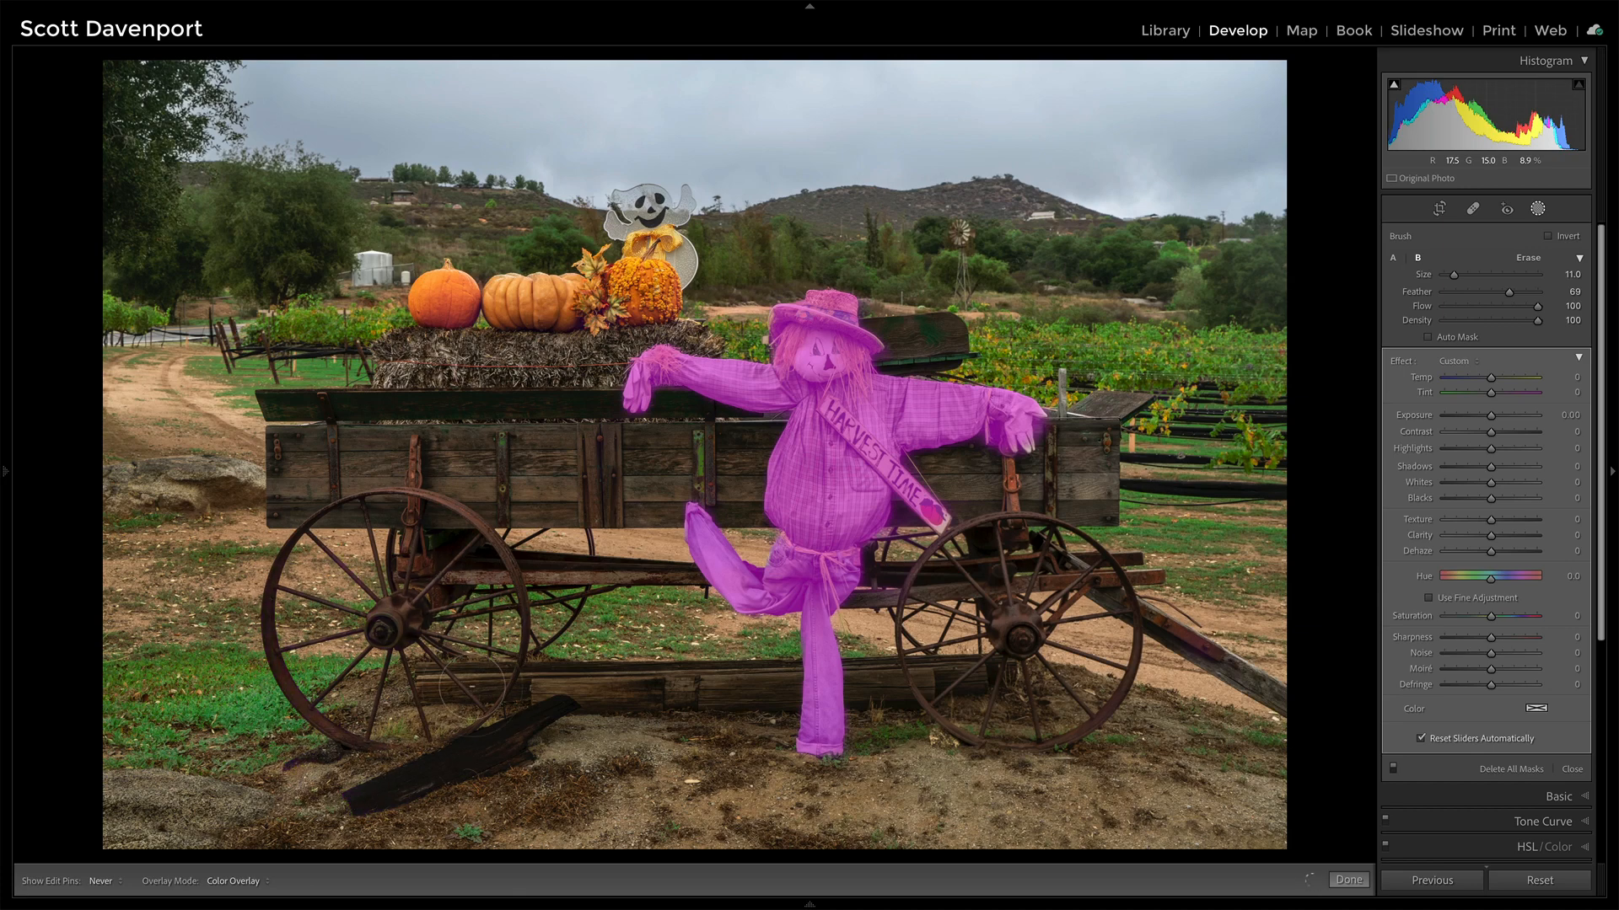
{"action": "key", "text": "h"}
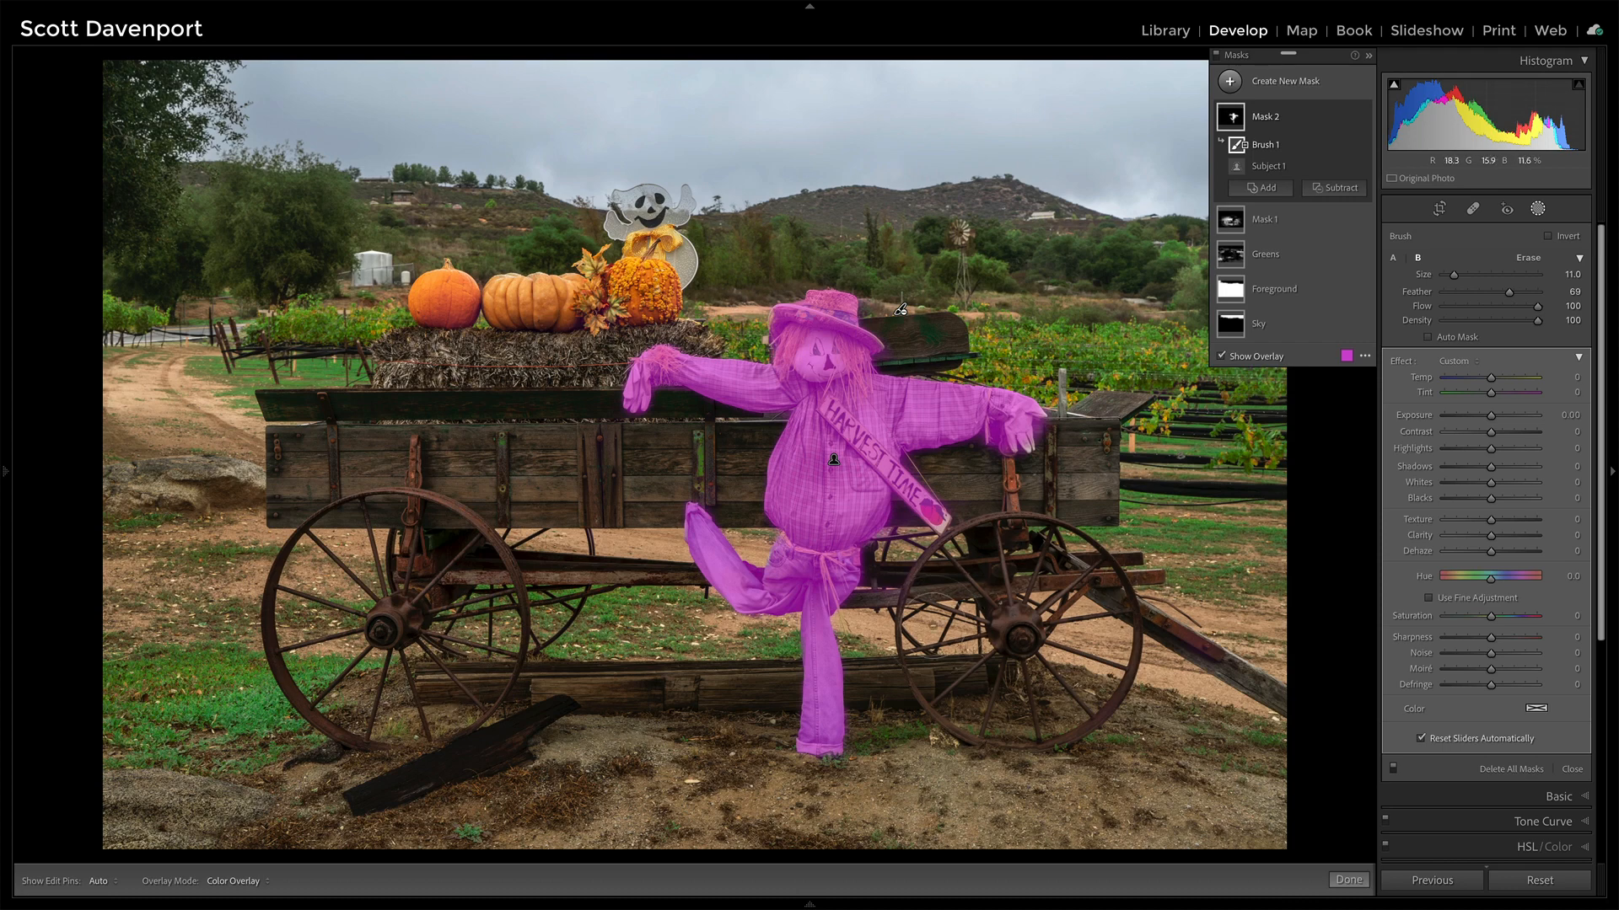
Hide the overlay and set the scarecrow mask's Exposure to 0.23 and Texture to 11
{"action": "key", "text": "h"}
{"action": "key", "text": "h"}
{"action": "left_click", "coordinate": [1263, 357]}
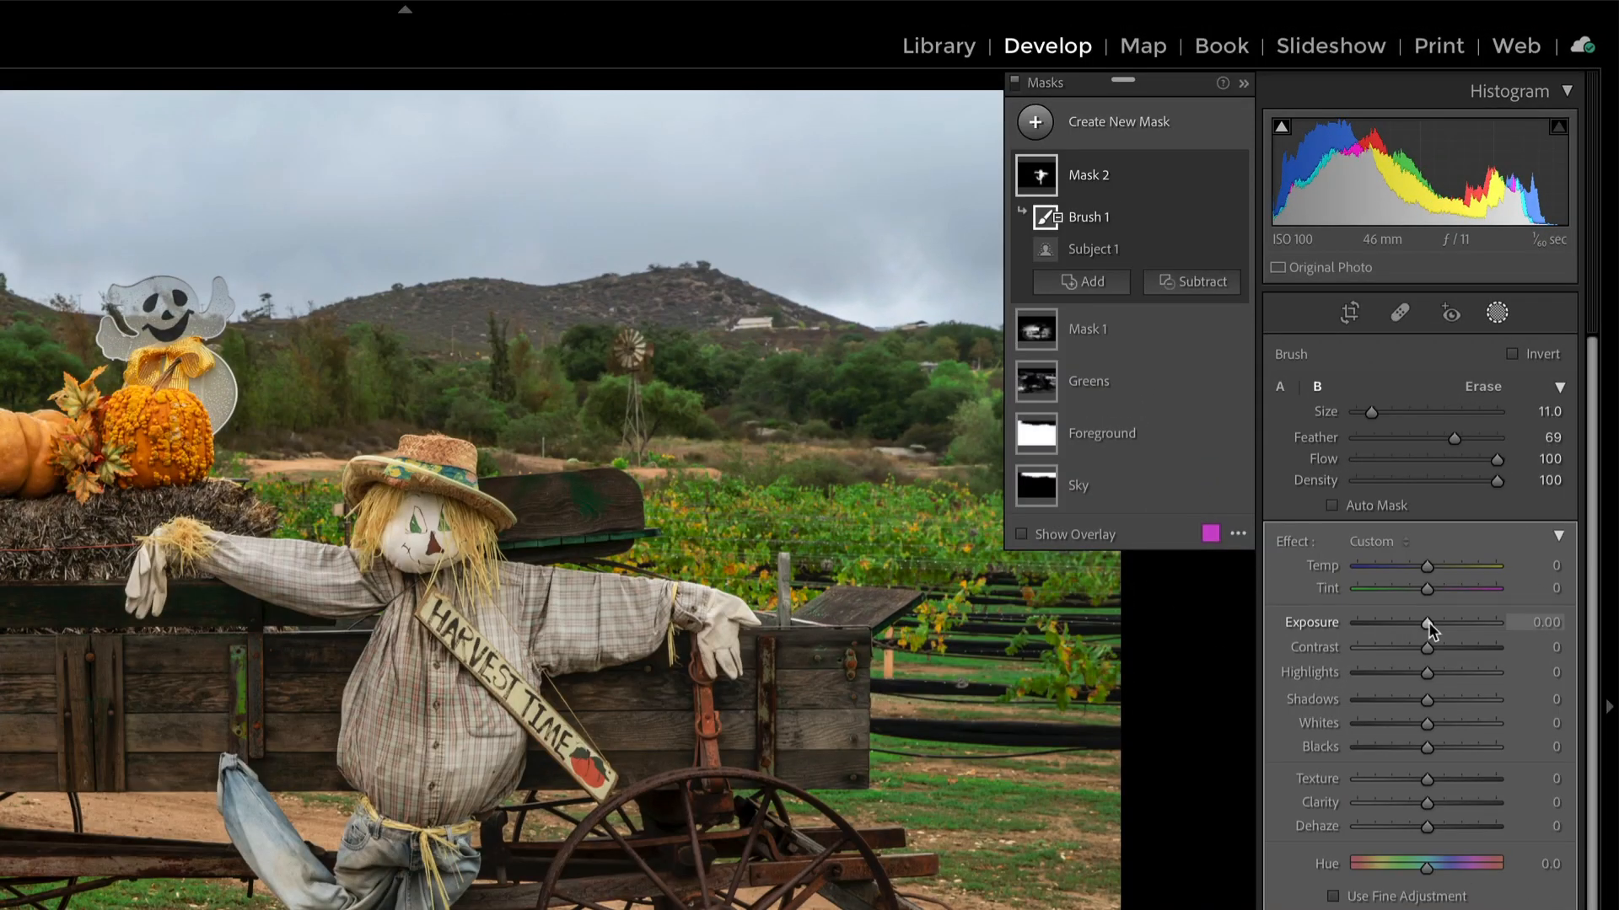
{"action": "left_click_drag", "start_coordinate": [1428, 622], "coordinate": [1433, 622]}
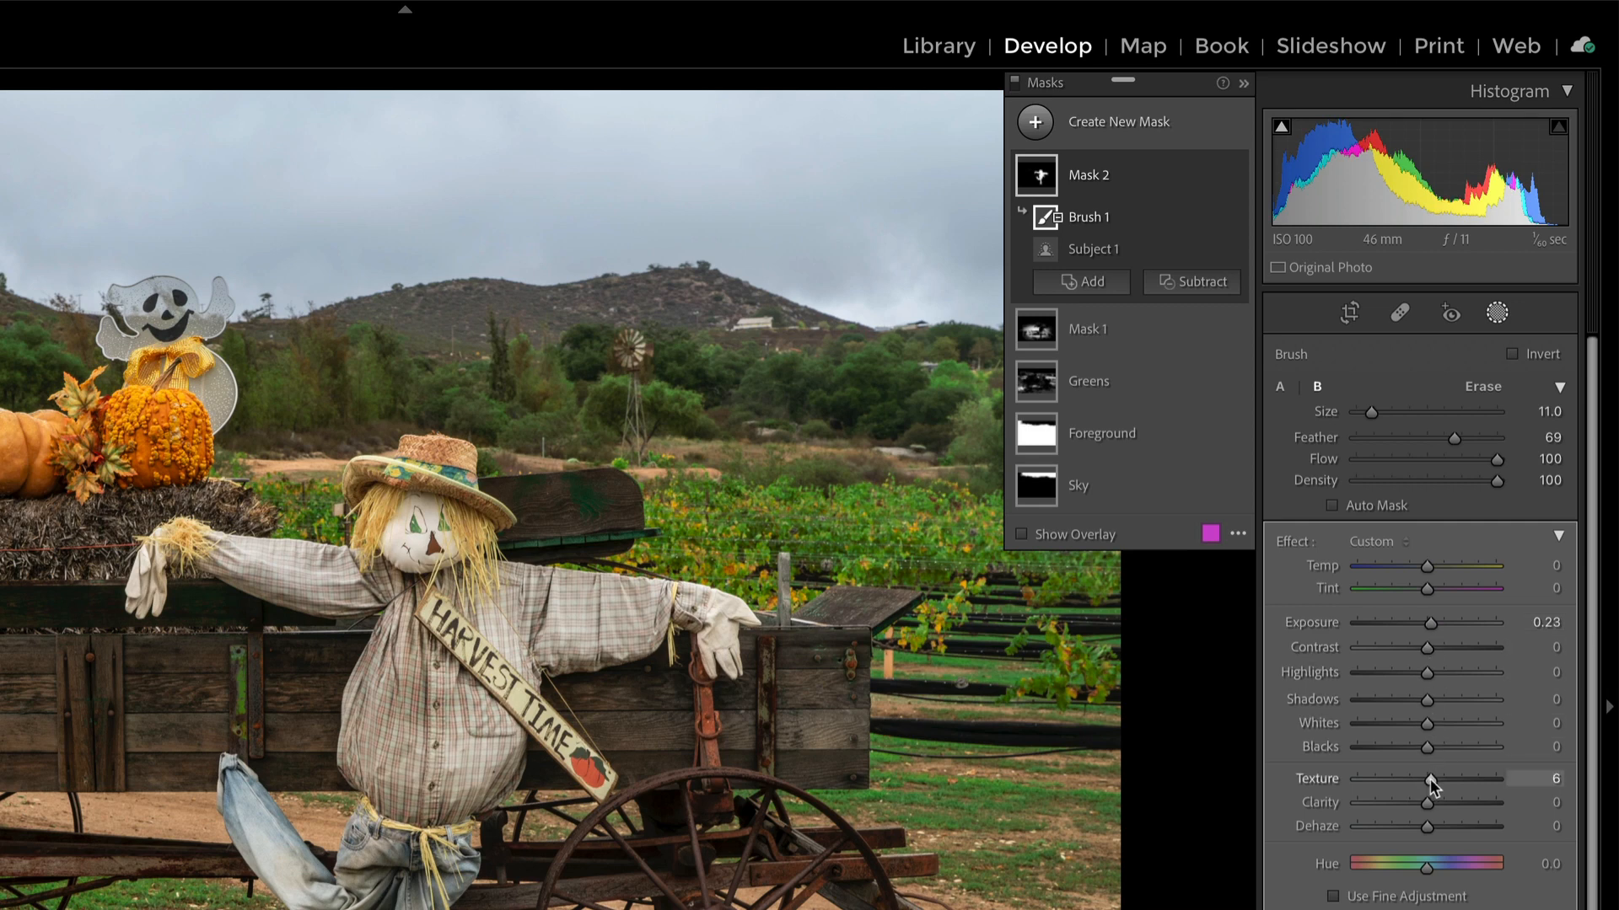
{"action": "left_click_drag", "start_coordinate": [1425, 780], "coordinate": [1434, 781]}
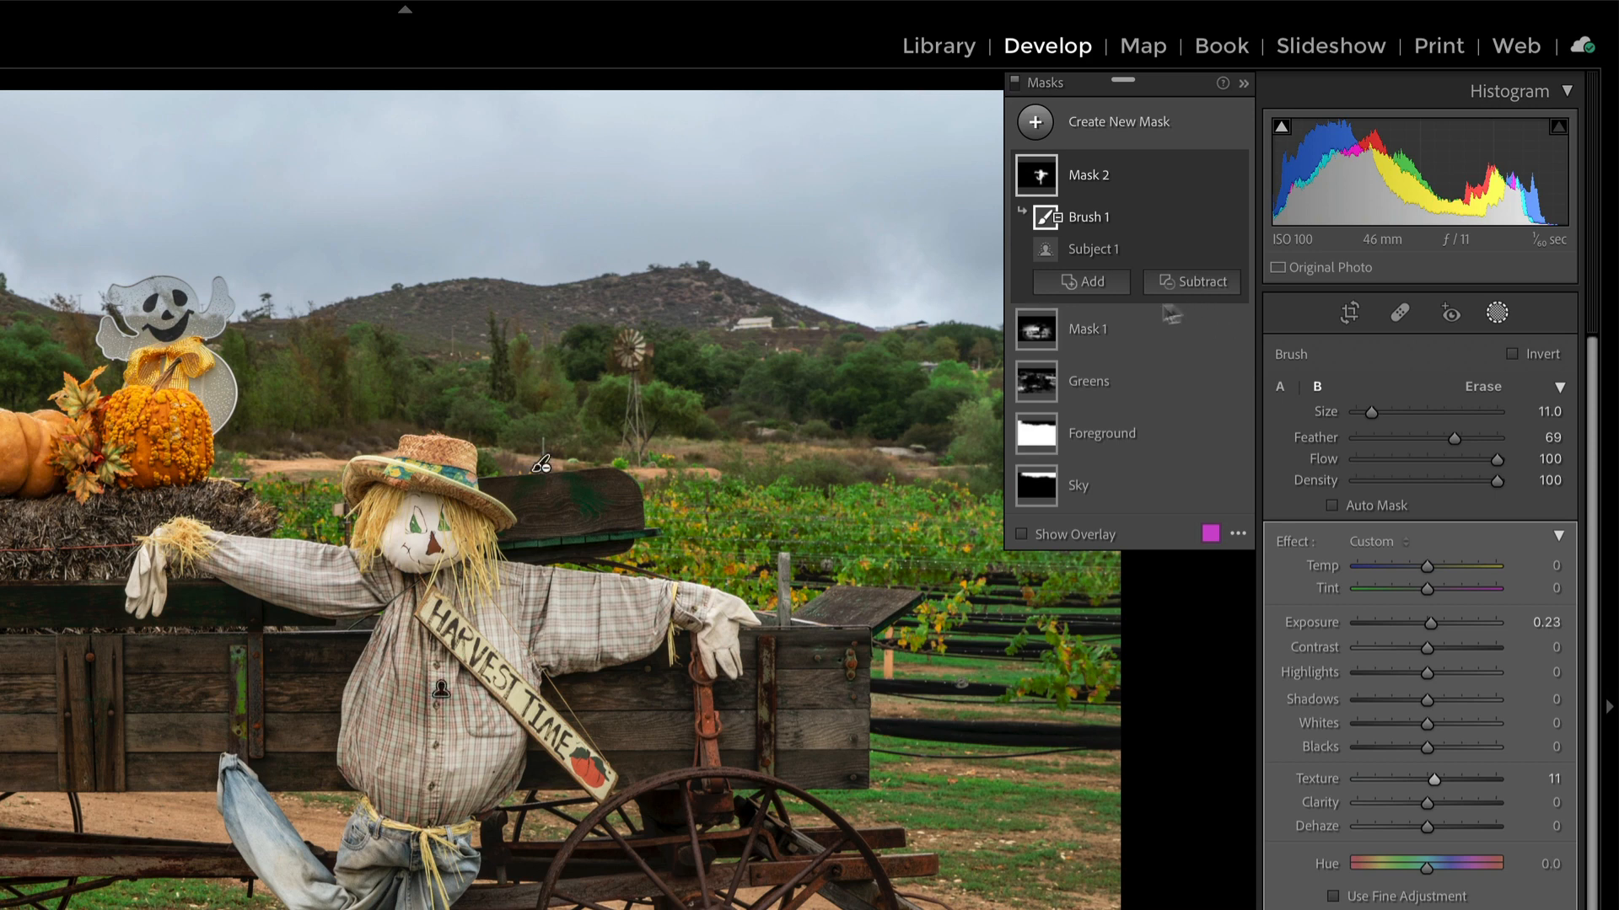
Rename Mask 1 as Wagon and Mask 2 as Scarecrow, and collapse the Scarecrow mask's components
{"action": "double_click", "coordinate": [1089, 333]}
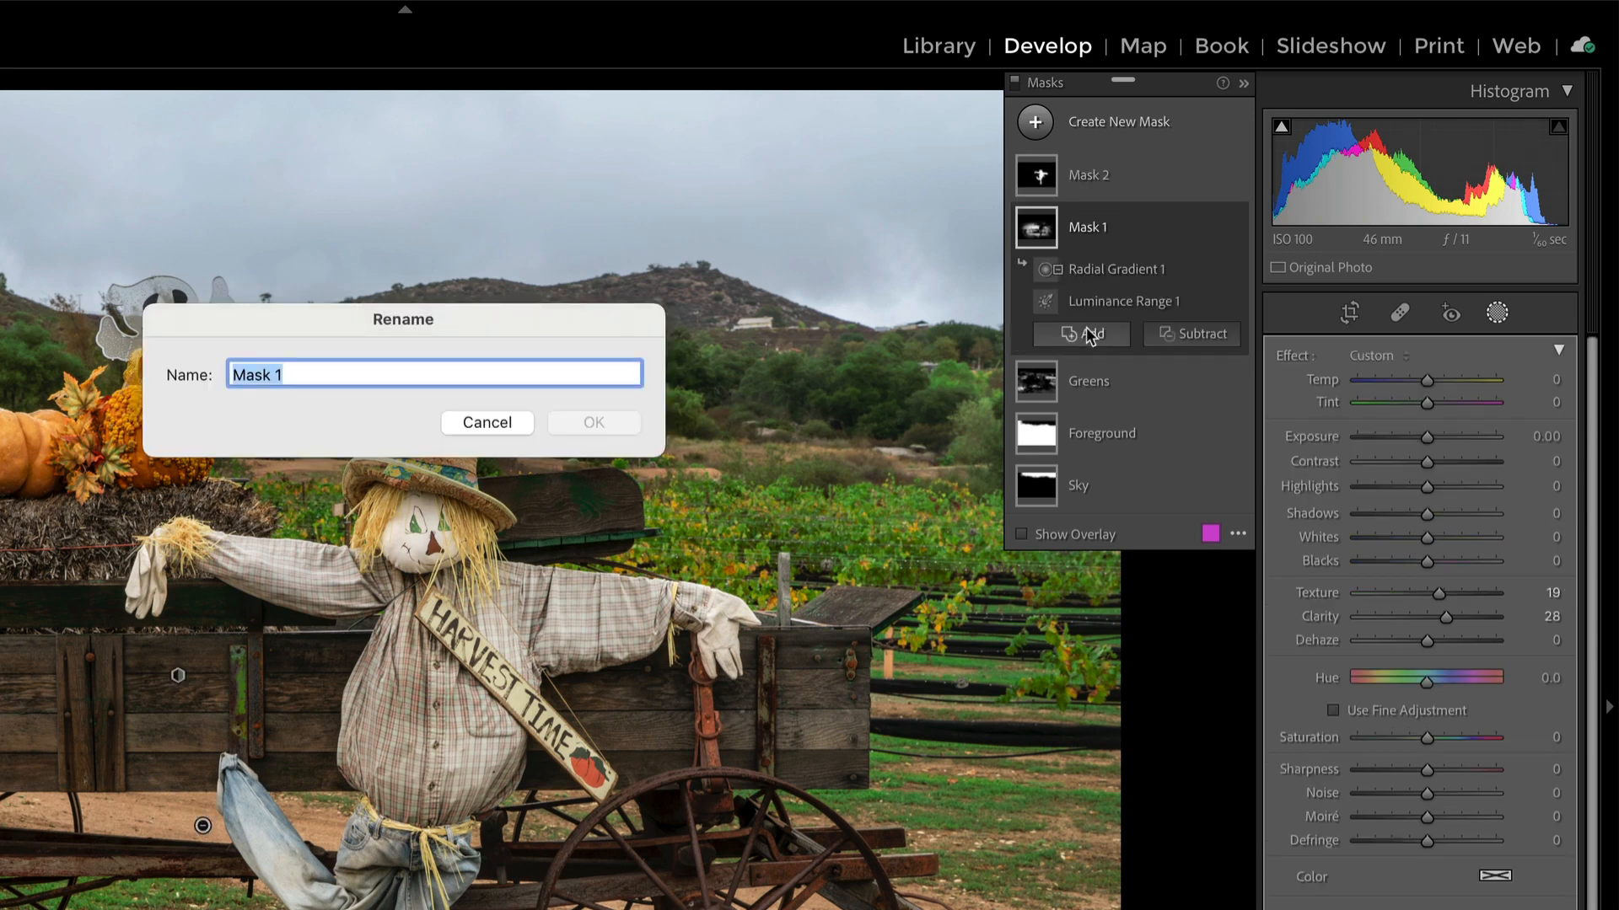
{"action": "type", "text": "Wagon"}
{"action": "key", "text": "Return"}
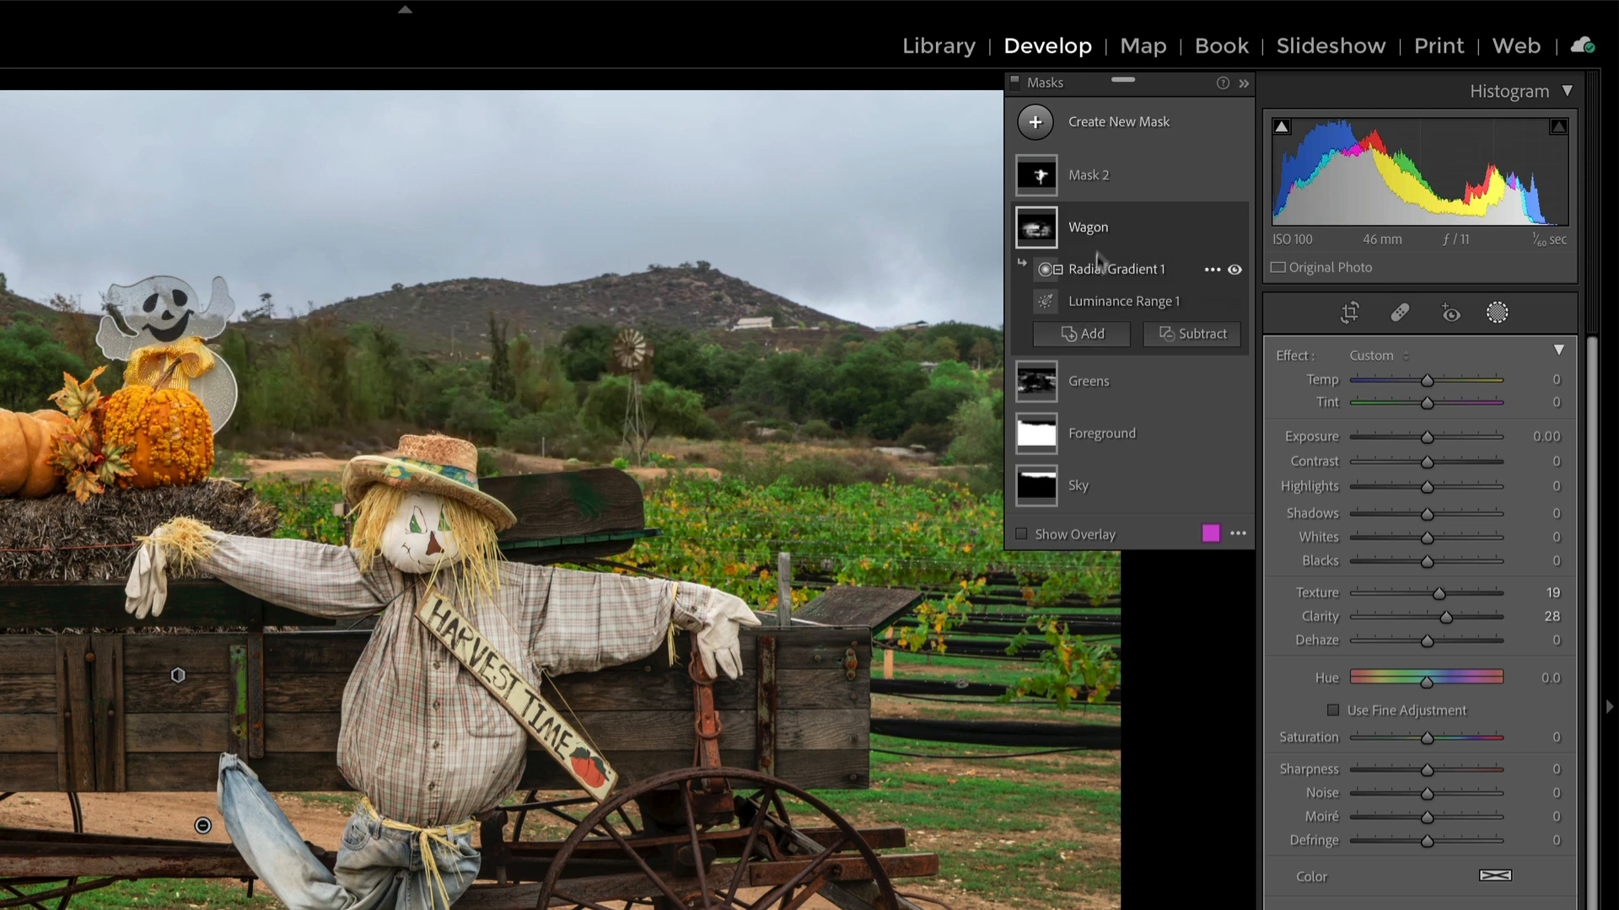
{"action": "double_click", "coordinate": [1089, 175]}
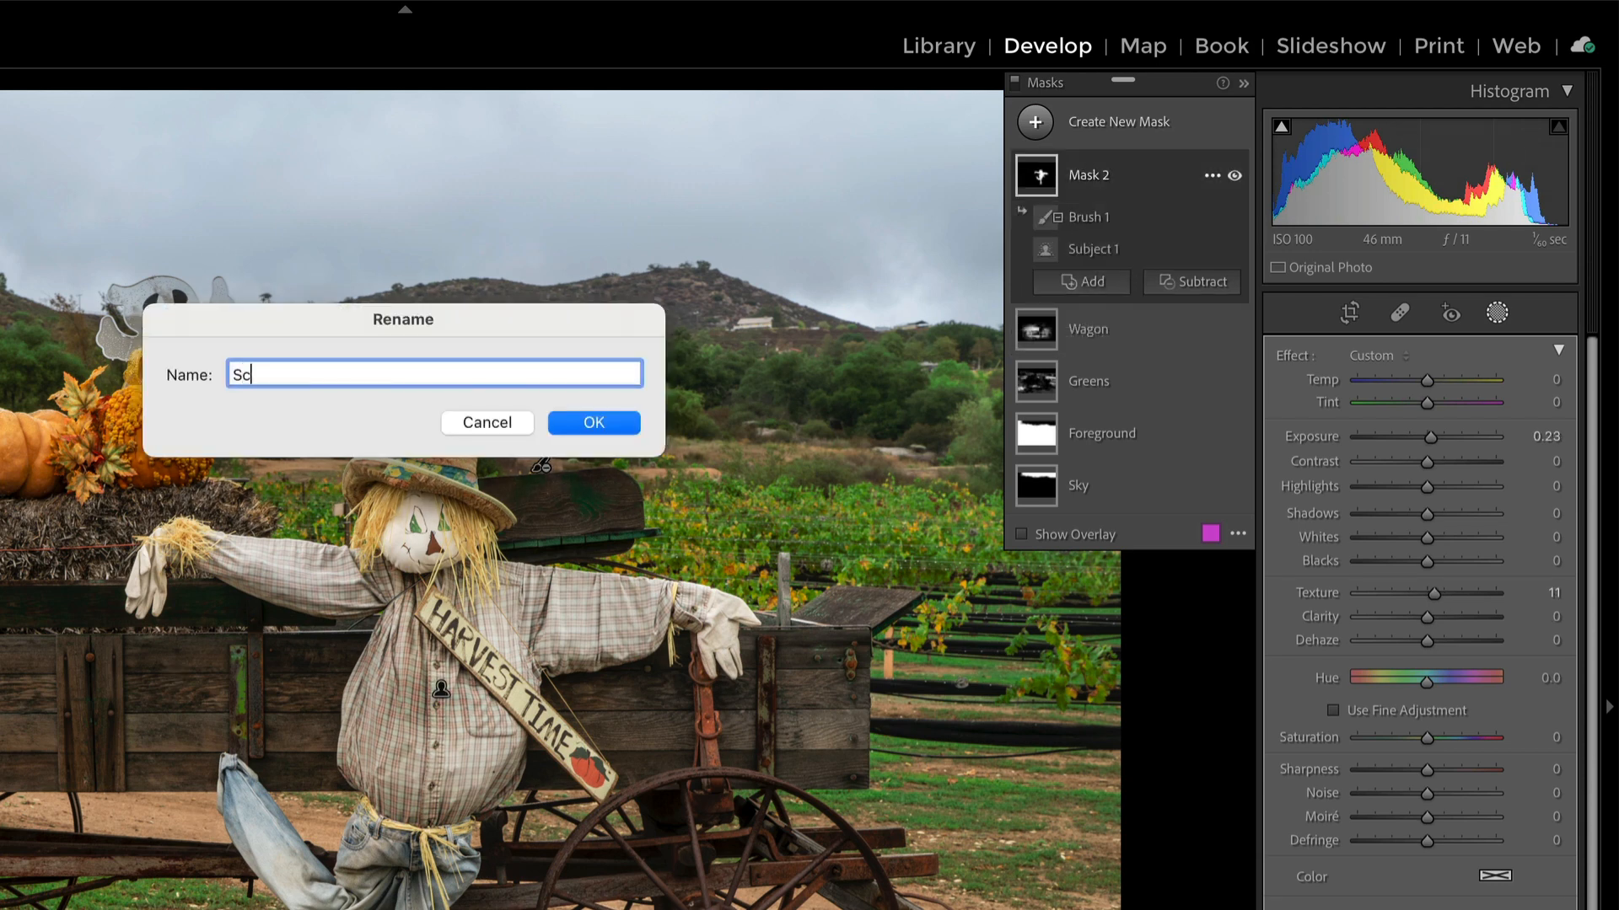
{"action": "type", "text": "row"}
{"action": "key", "text": "Return"}
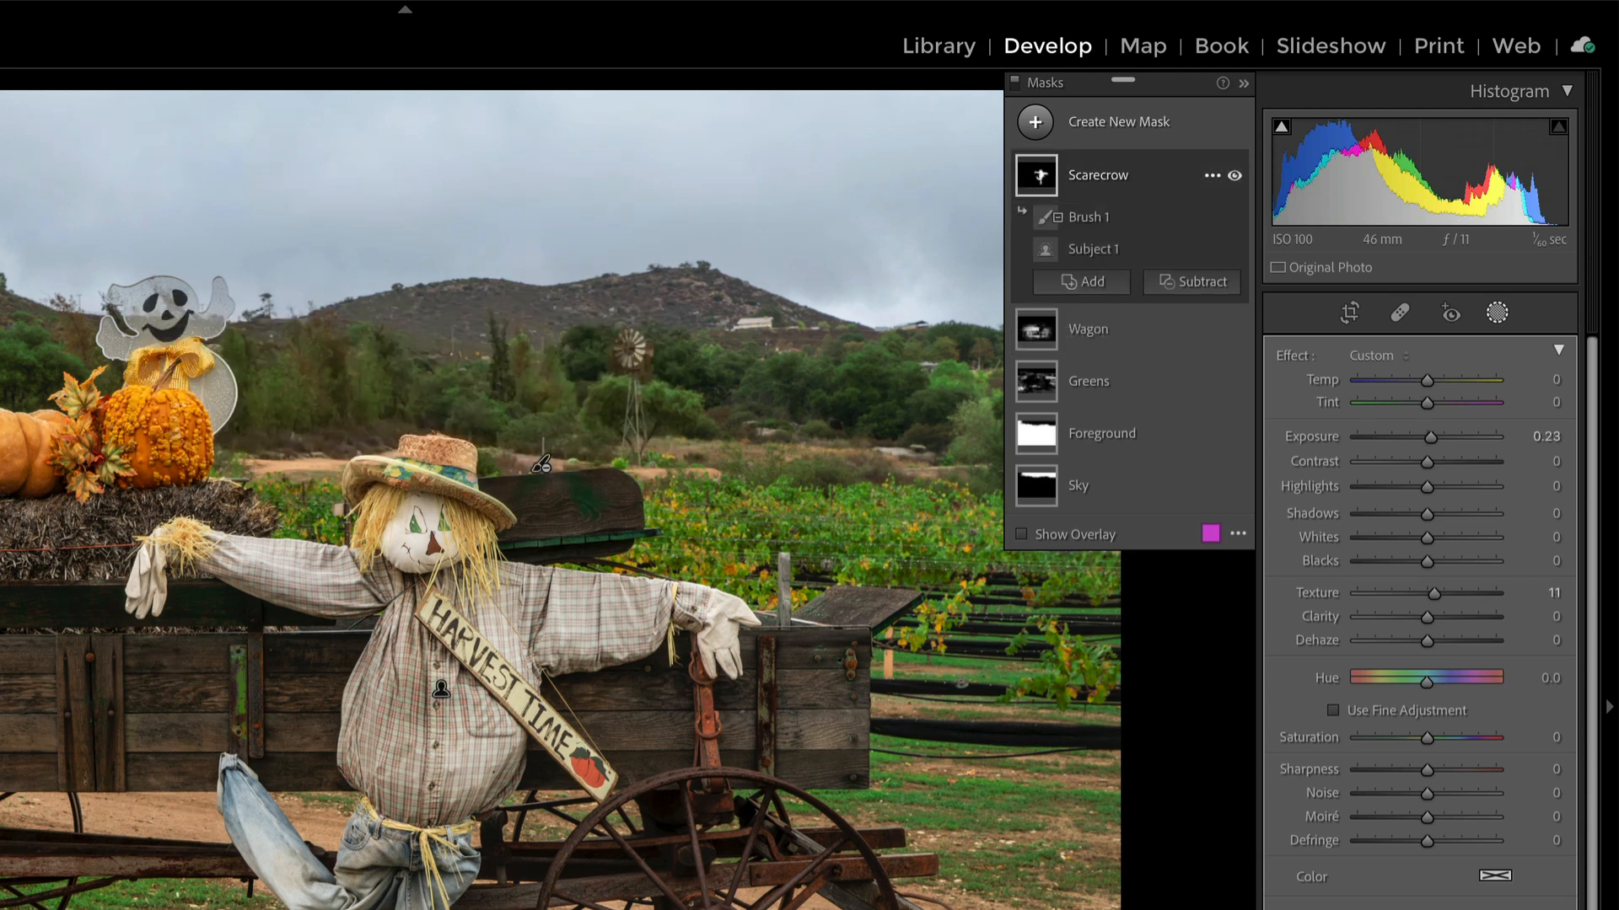
{"action": "left_click", "coordinate": [1163, 177]}
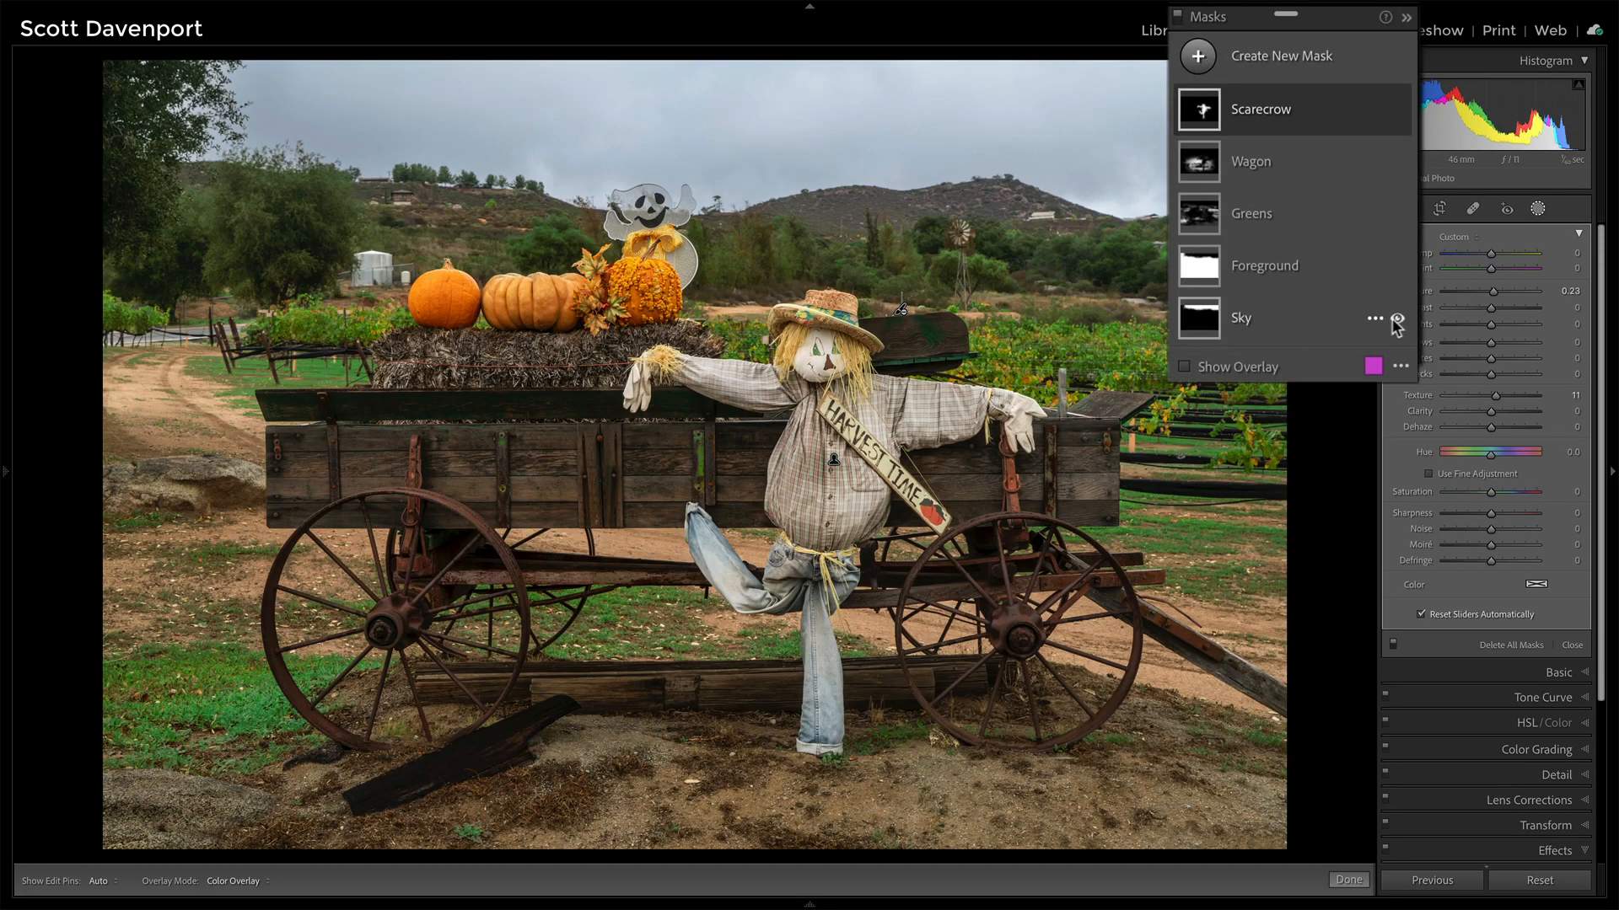
Compare the photo with and without each mask by toggling the visibility of Sky, Foreground, Greens, Wagon and Scarecrow in turn
{"action": "left_click", "coordinate": [1397, 320]}
{"action": "left_click", "coordinate": [1397, 320]}
{"action": "left_click", "coordinate": [1397, 321]}
{"action": "left_click", "coordinate": [1397, 320]}
{"action": "left_click", "coordinate": [1397, 268]}
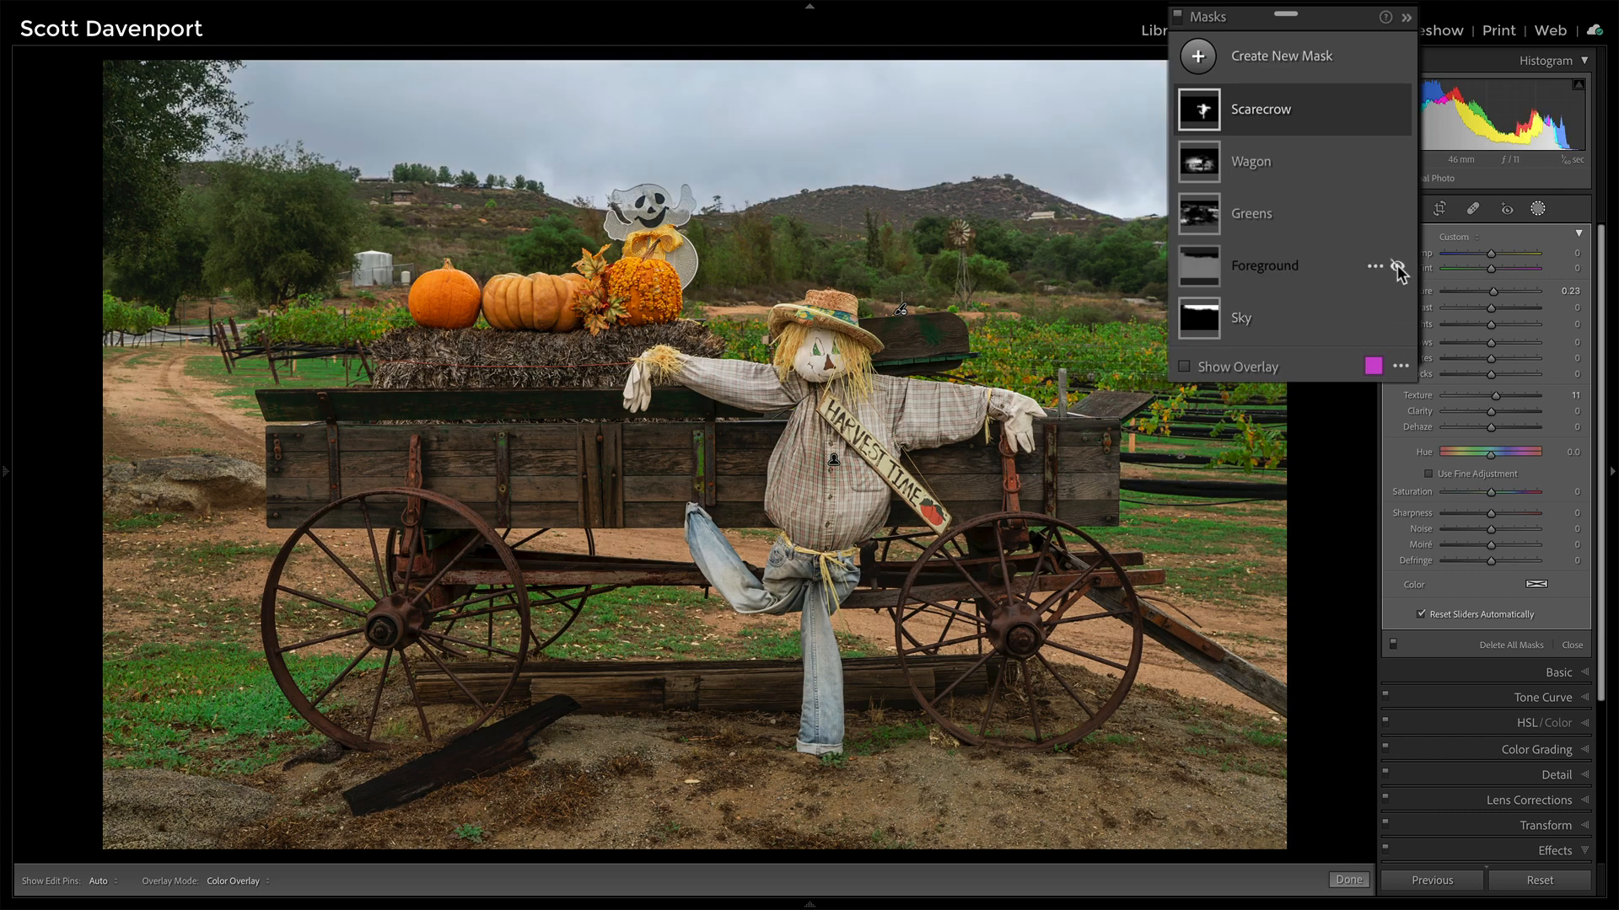
{"action": "left_click", "coordinate": [1397, 268]}
{"action": "left_click", "coordinate": [1396, 216]}
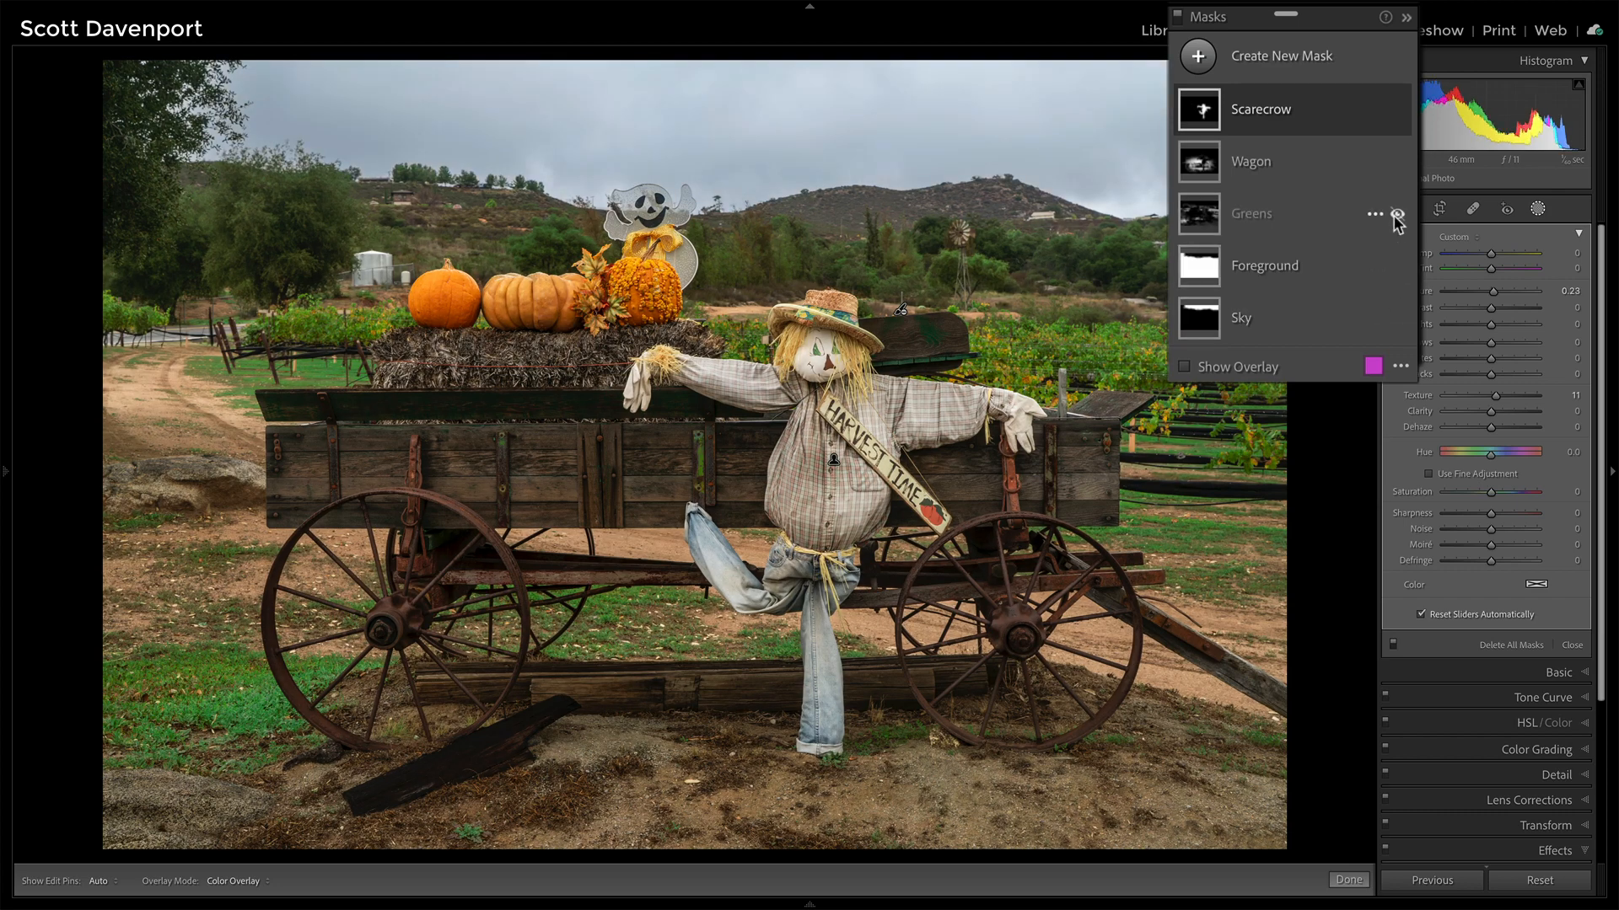
{"action": "left_click", "coordinate": [1397, 216]}
{"action": "left_click", "coordinate": [1397, 163]}
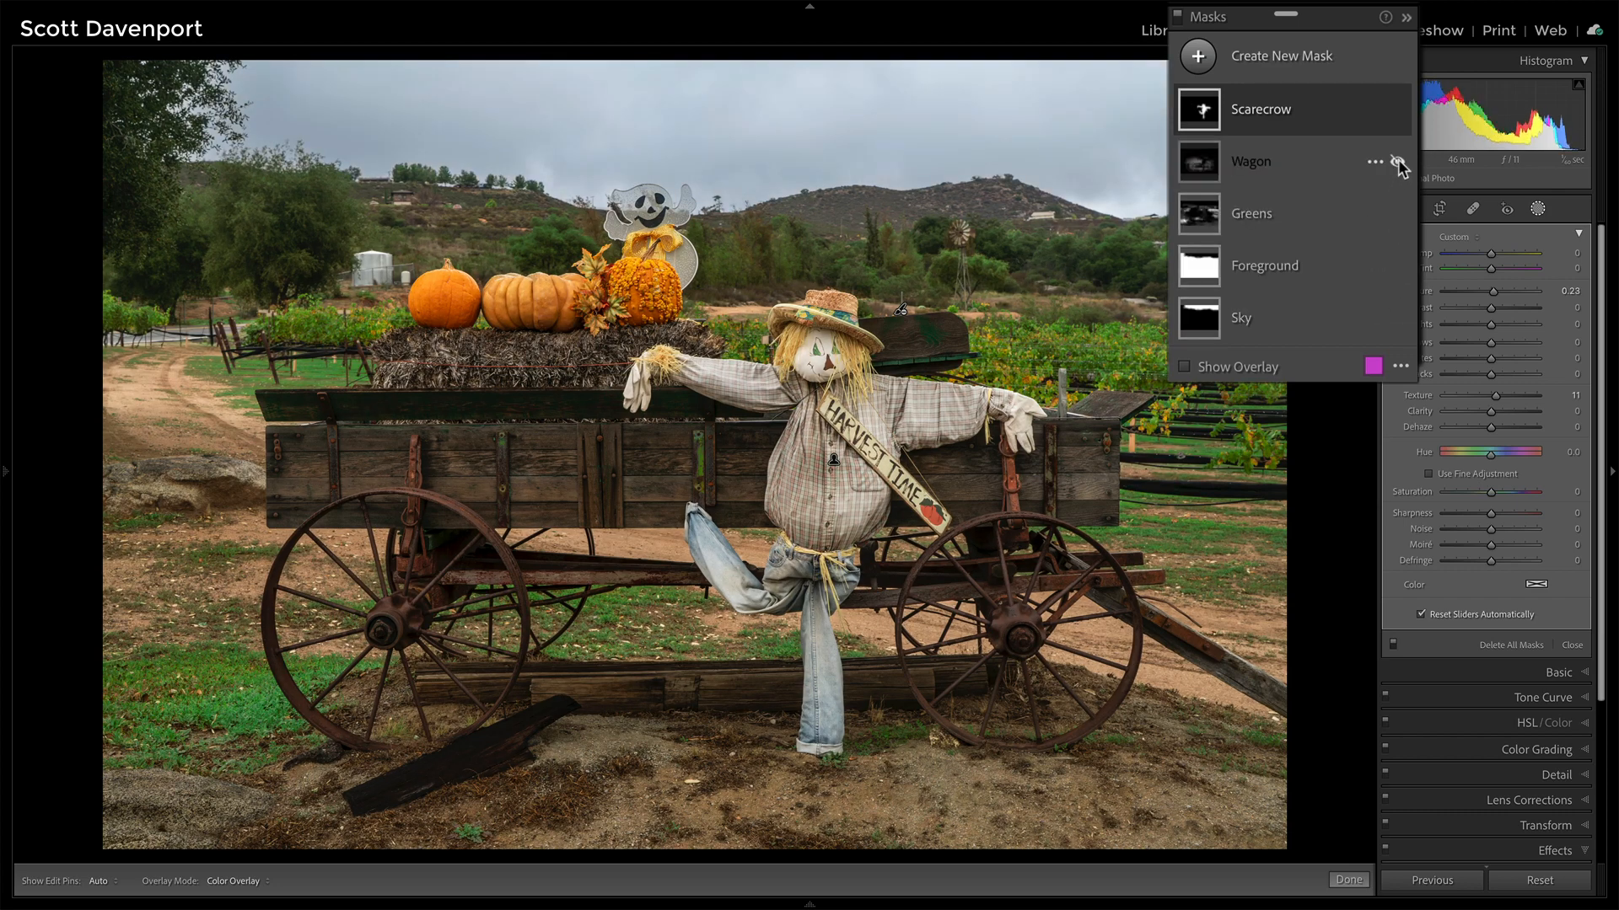
{"action": "left_click", "coordinate": [1397, 163]}
{"action": "left_click", "coordinate": [1397, 111]}
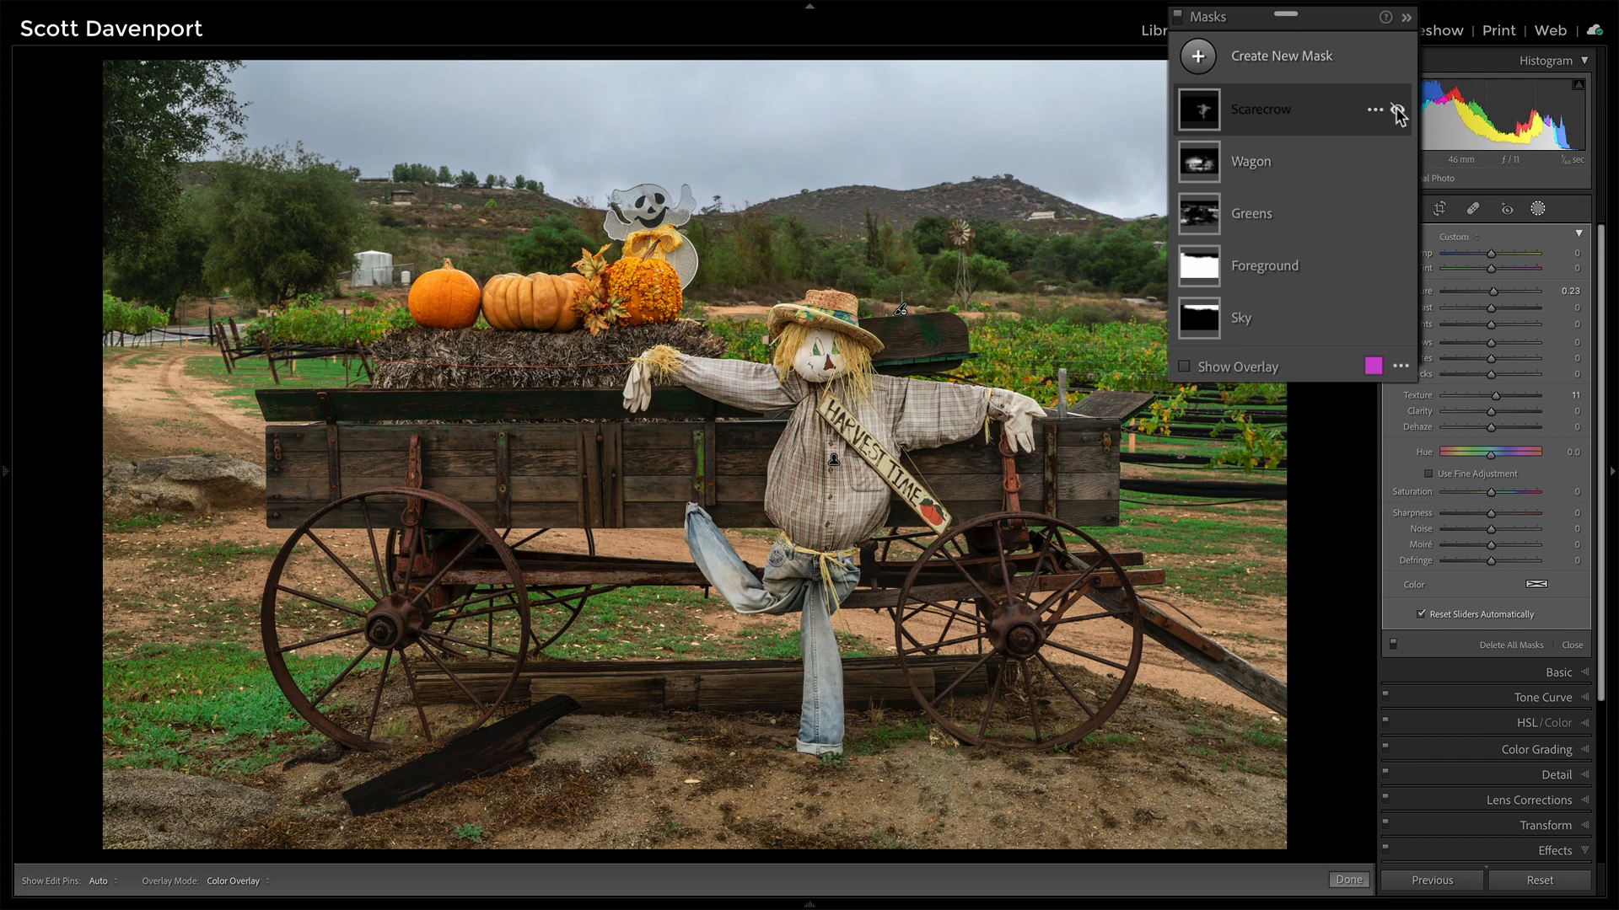
{"action": "left_click", "coordinate": [1397, 110]}
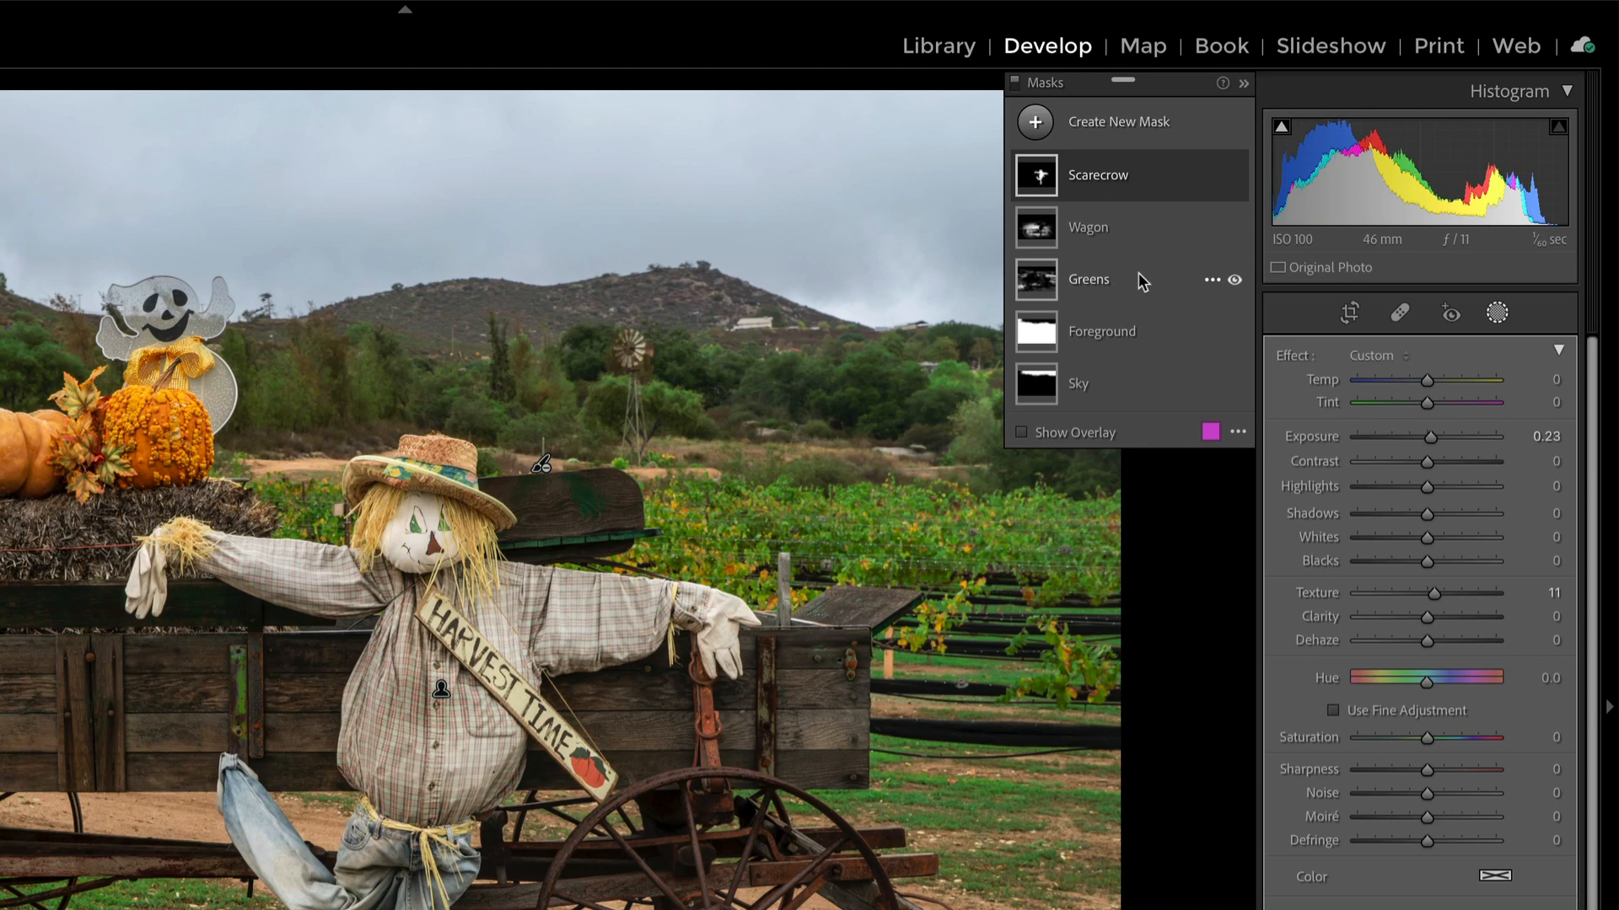
Set the Greens mask's Hue to 18.8 and the Foreground mask's Clarity to 28
{"action": "left_click", "coordinate": [1138, 273]}
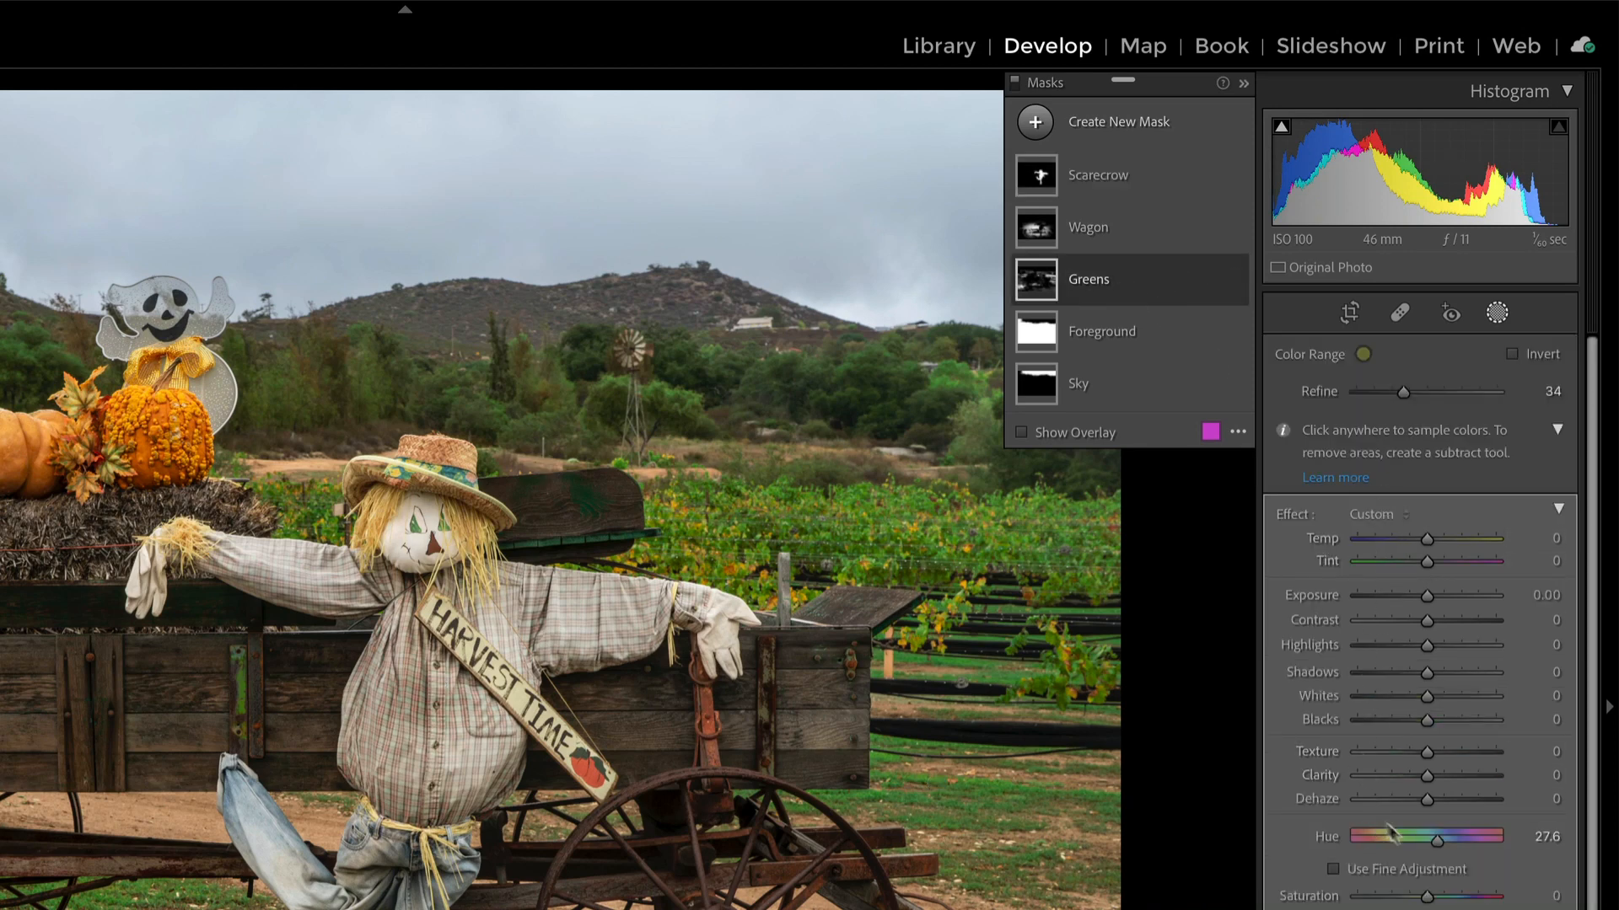
{"action": "left_click_drag", "start_coordinate": [1435, 841], "coordinate": [1439, 851]}
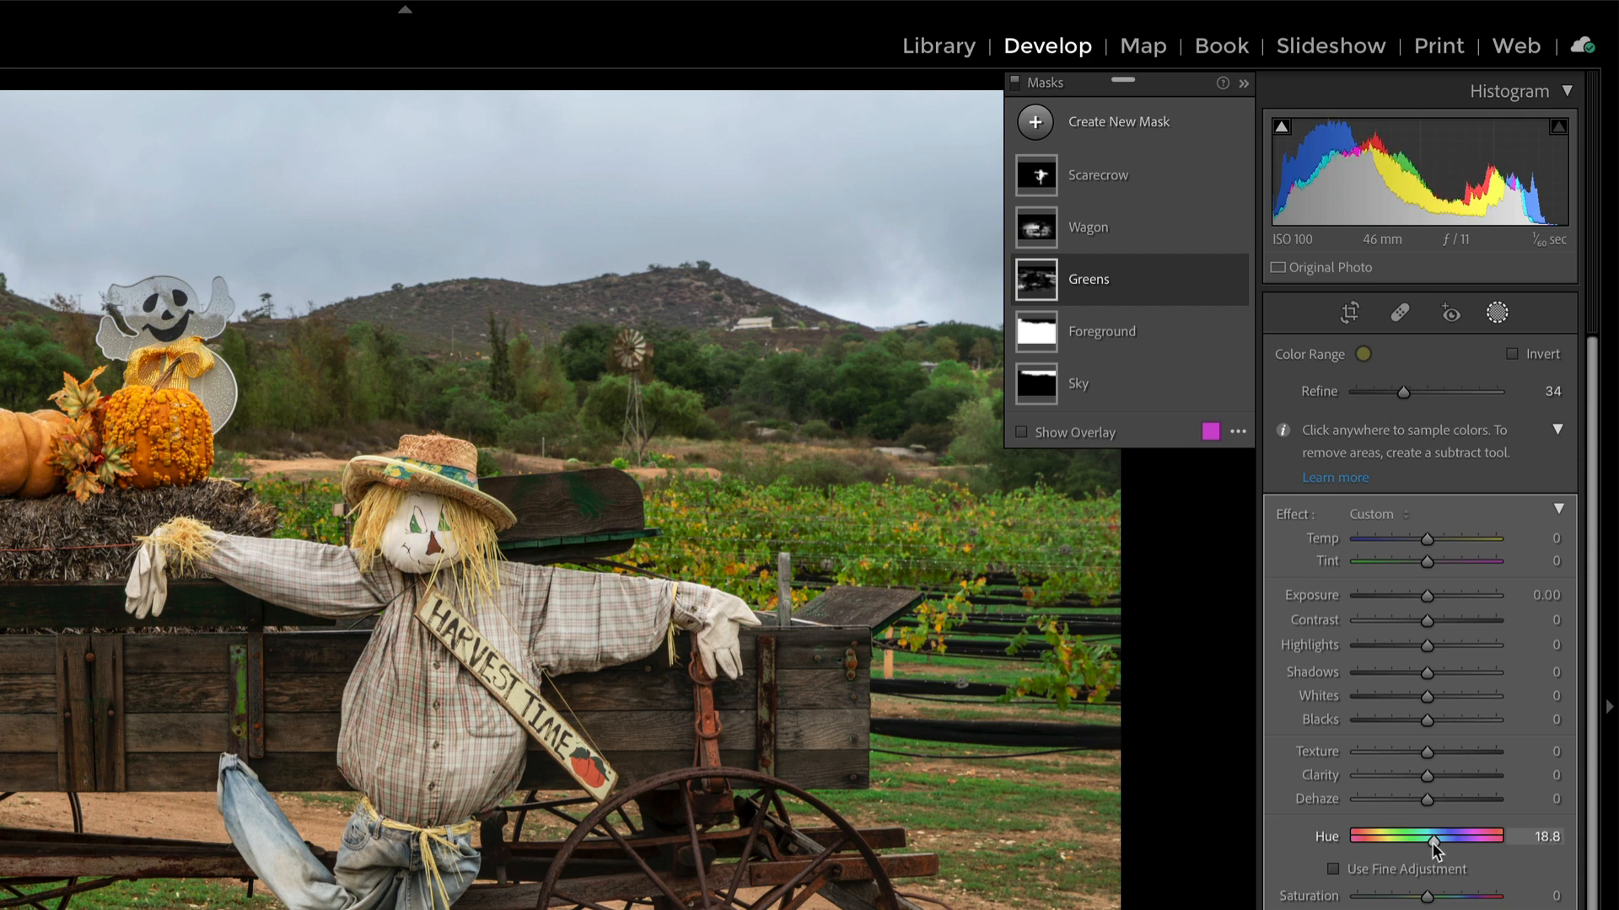
{"action": "left_click", "coordinate": [1155, 332]}
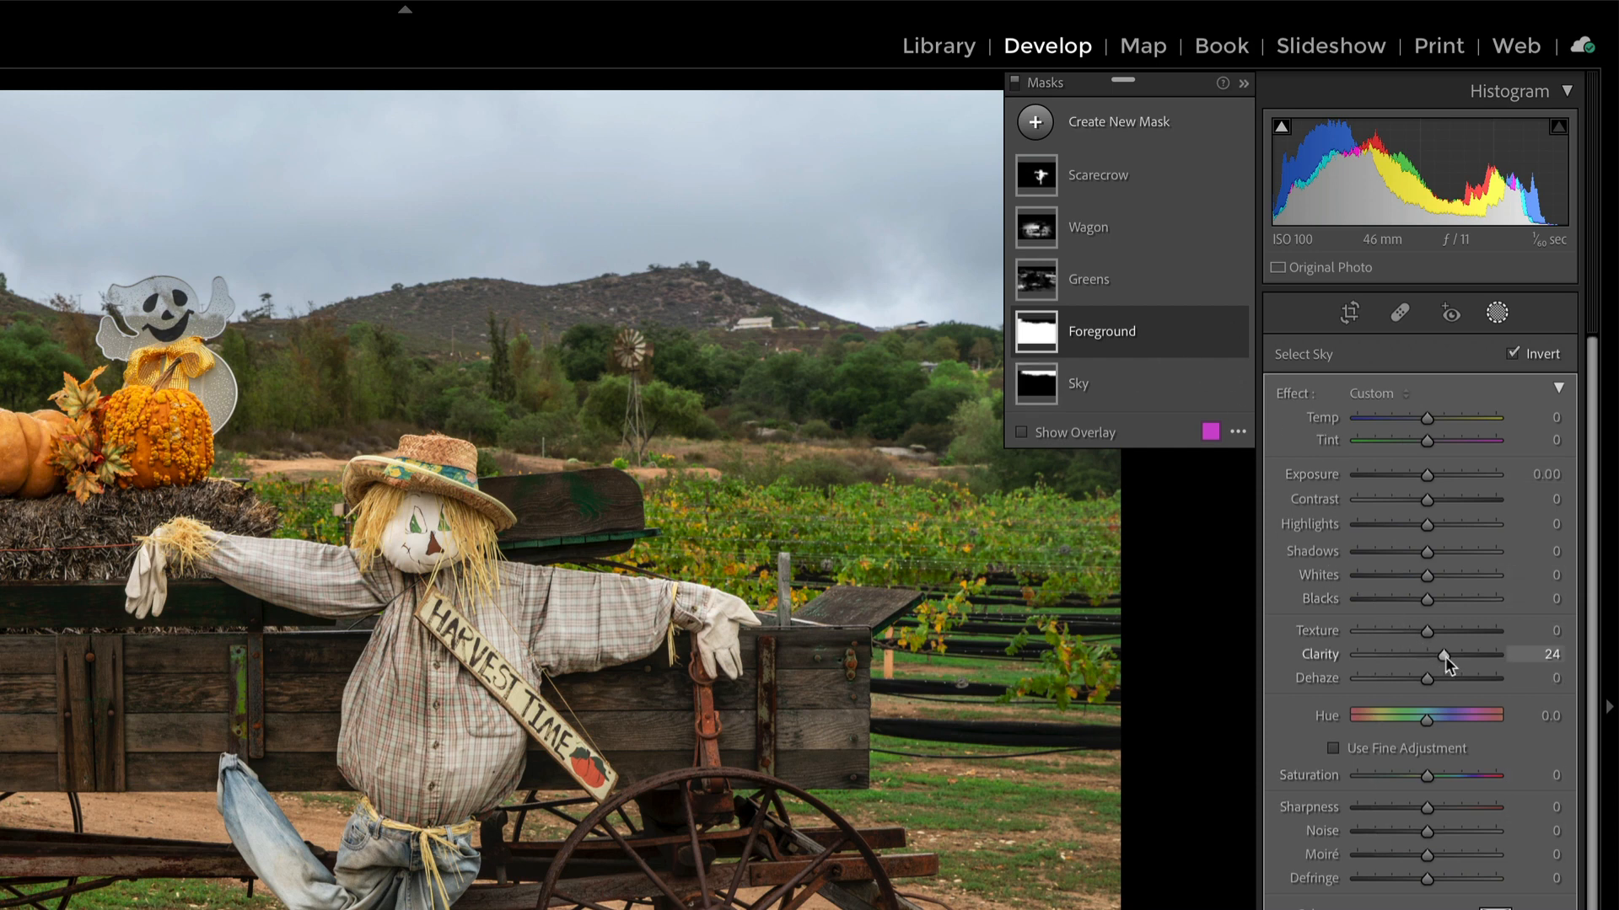
{"action": "left_click_drag", "start_coordinate": [1445, 655], "coordinate": [1449, 655]}
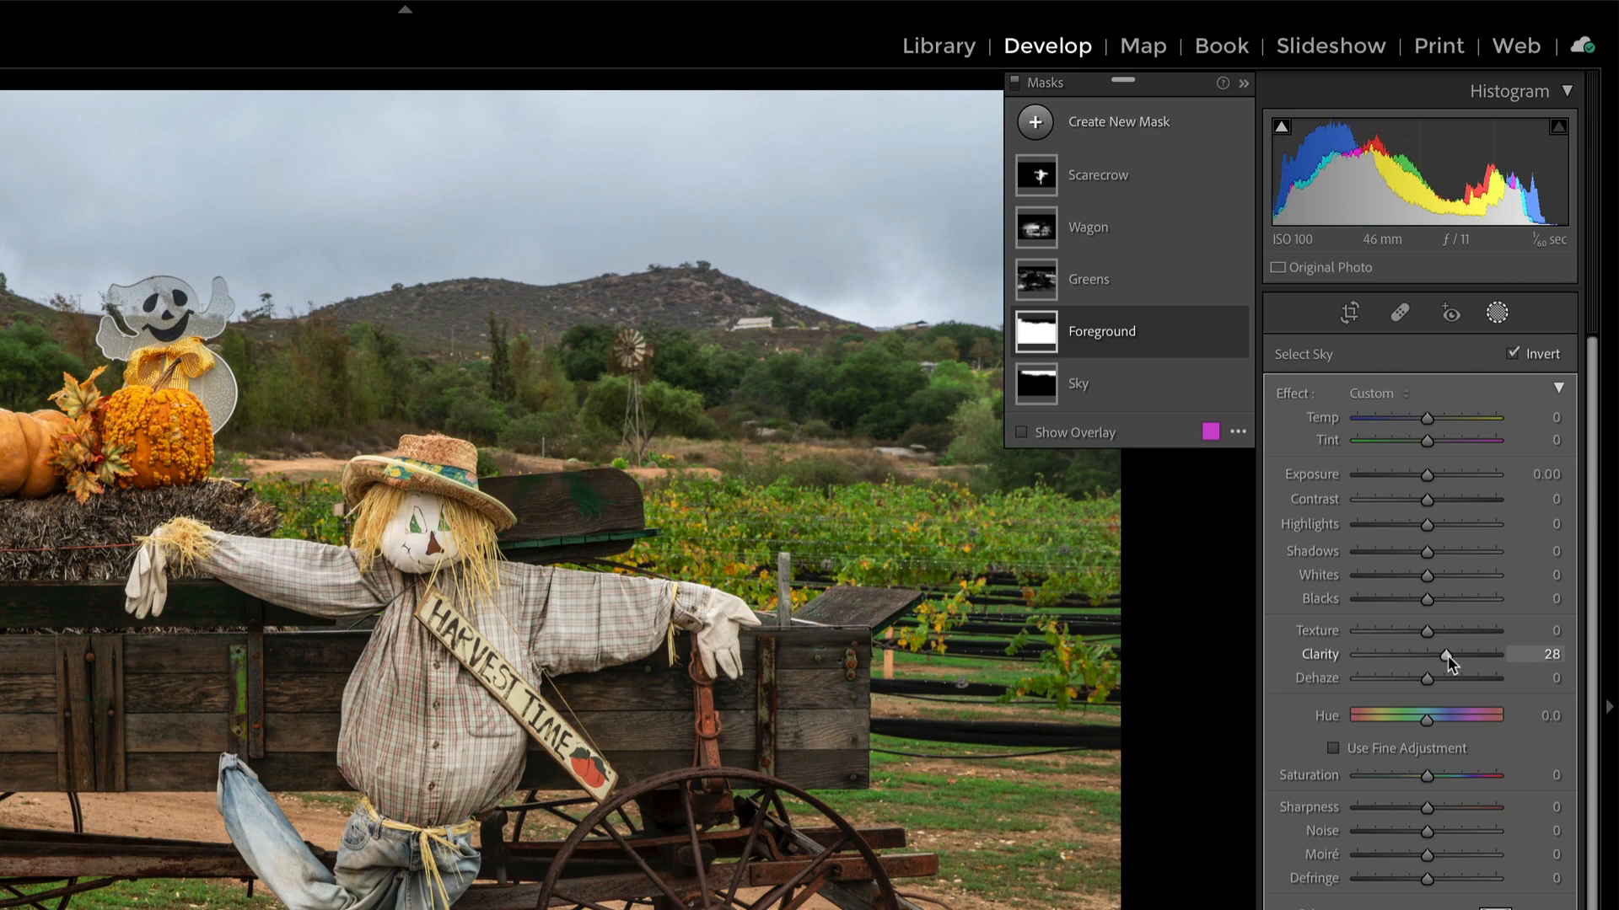